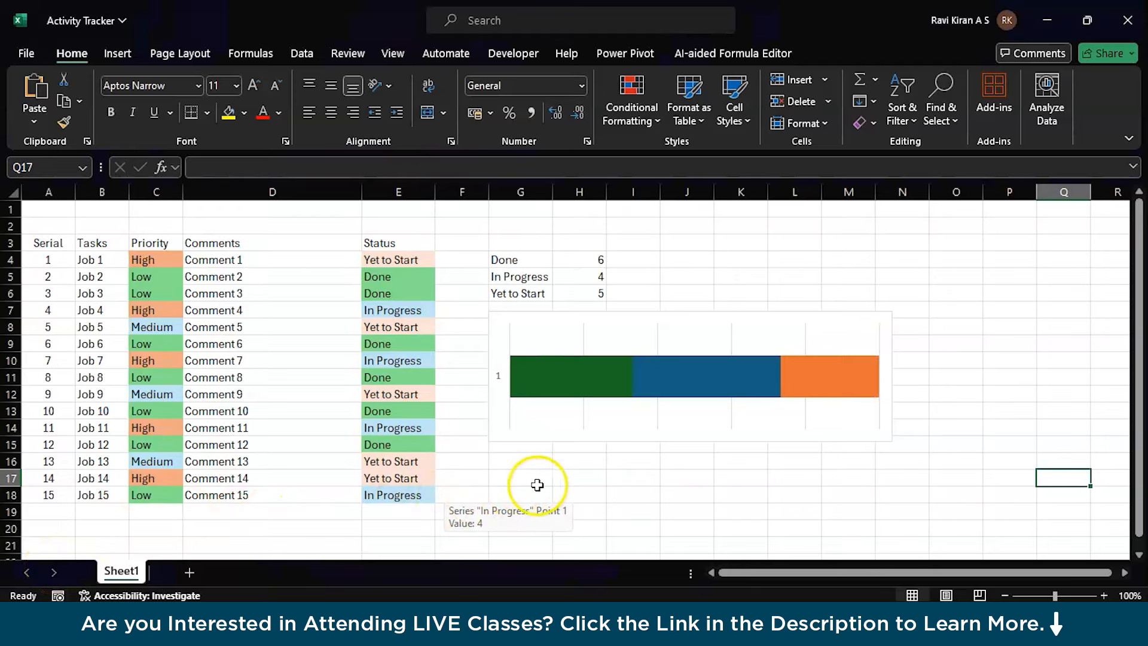
Widen the Tasks column of the activity table on Sheet1
left_click(597, 464)
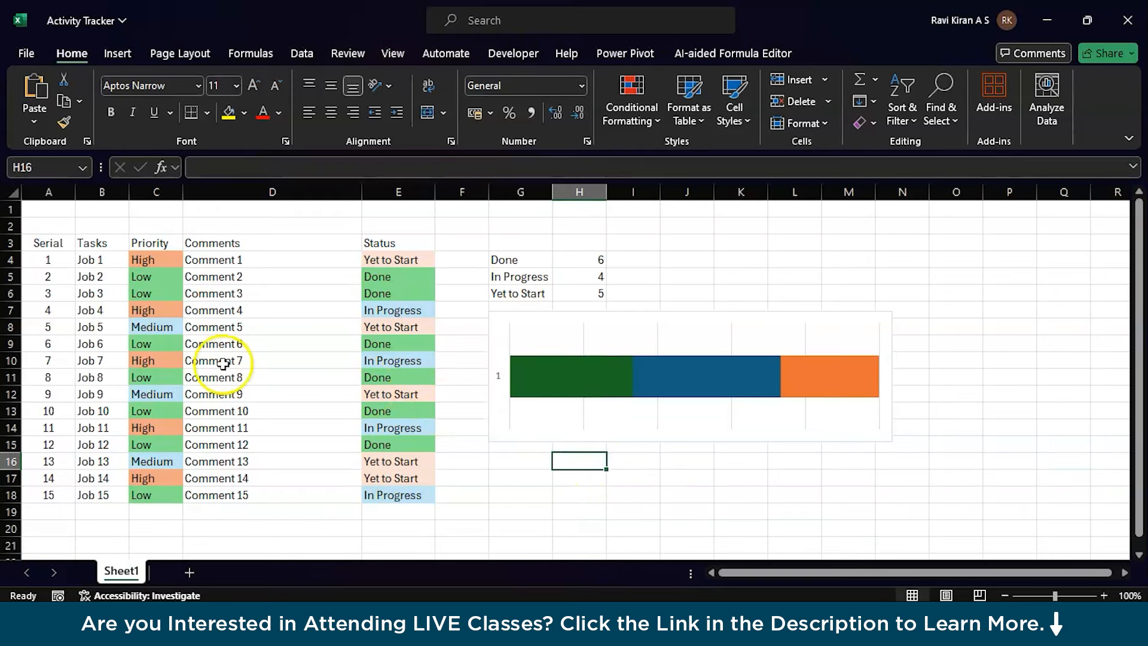
left_click_drag(130, 197, 202, 190)
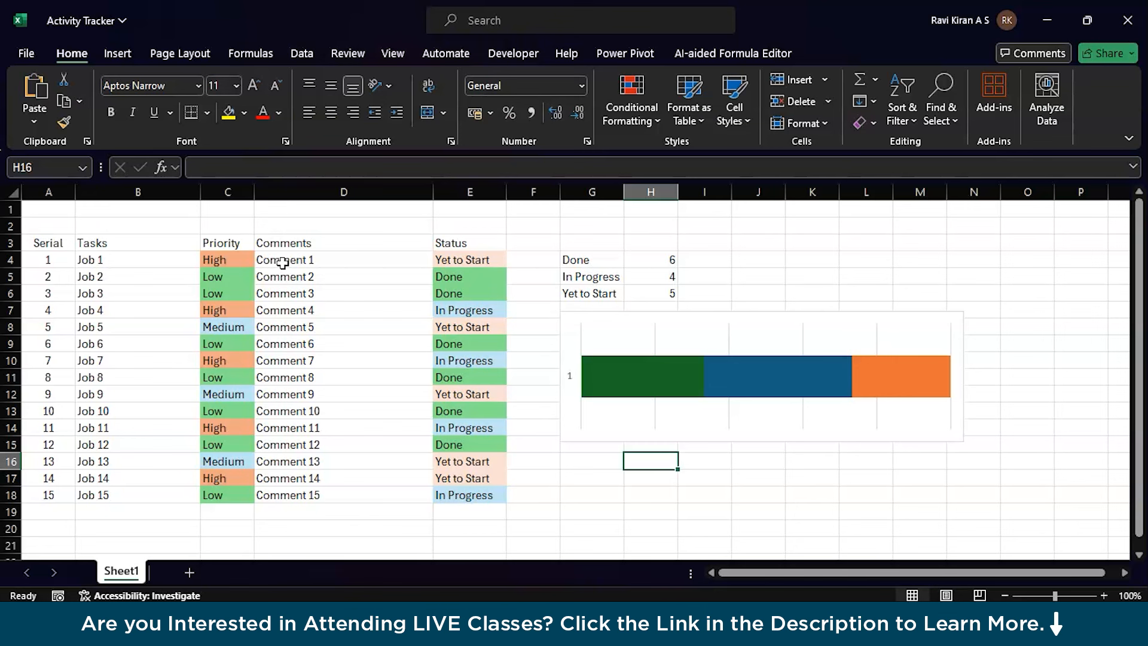
Examine the available status options and priority options for Job 1
left_click(491, 261)
left_click(514, 260)
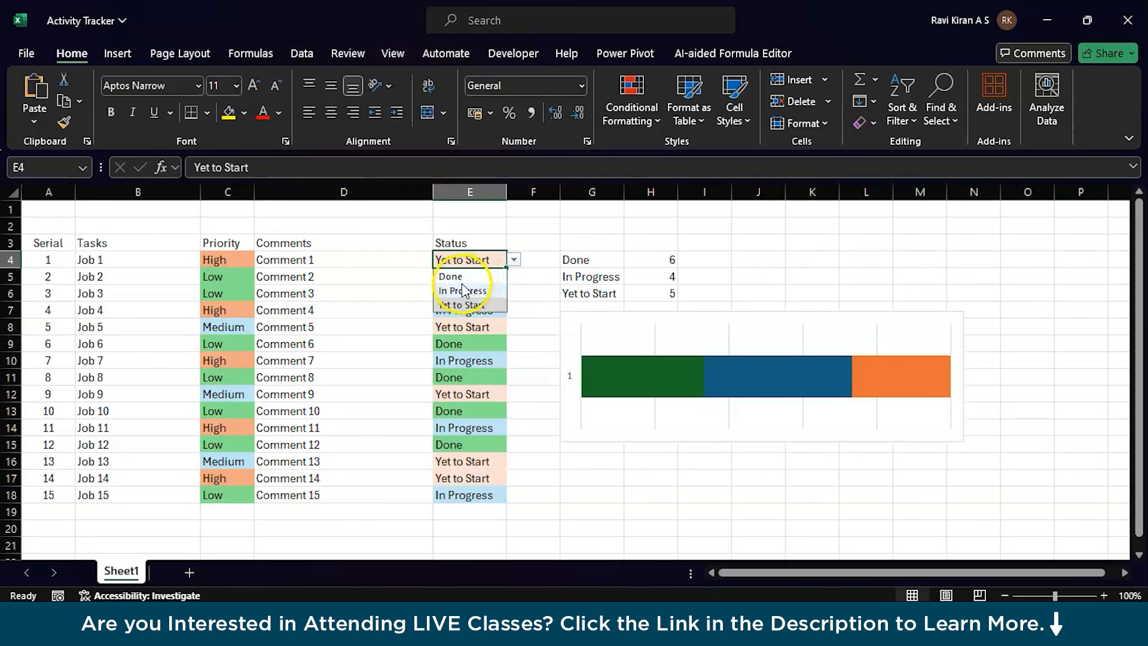
left_click(461, 305)
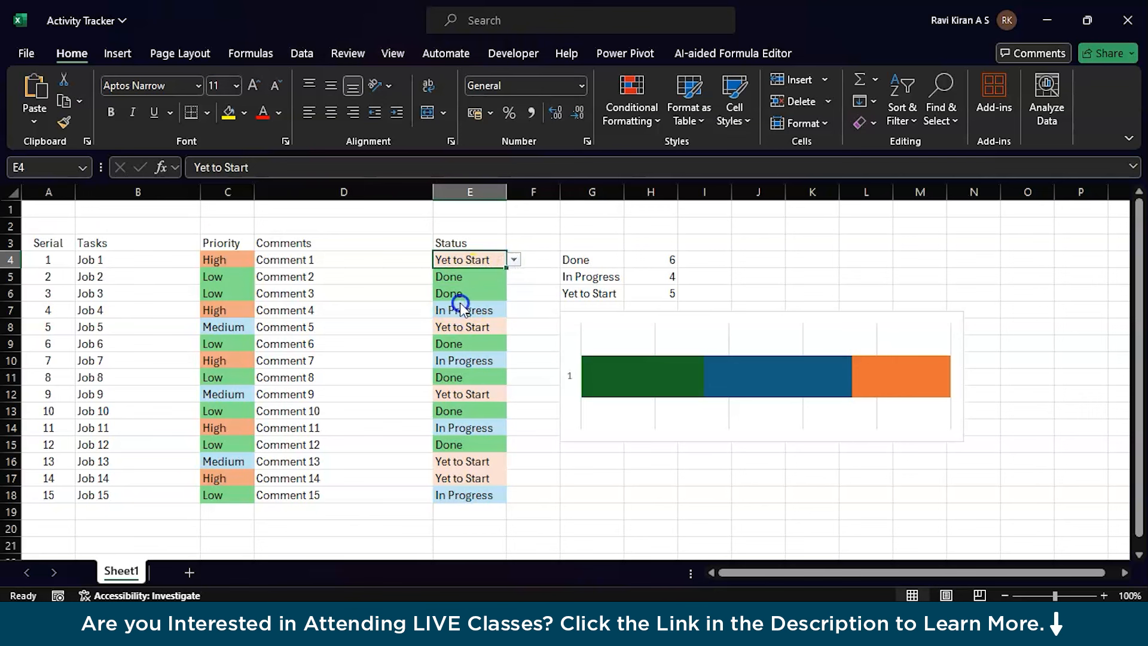
left_click(249, 258)
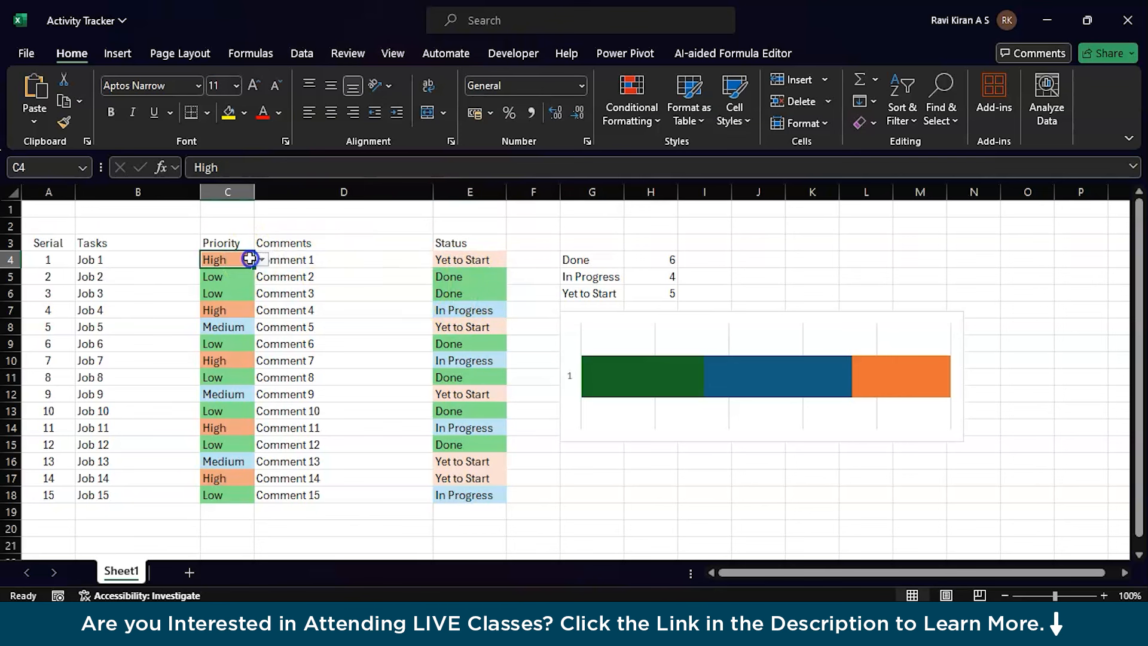
left_click(261, 259)
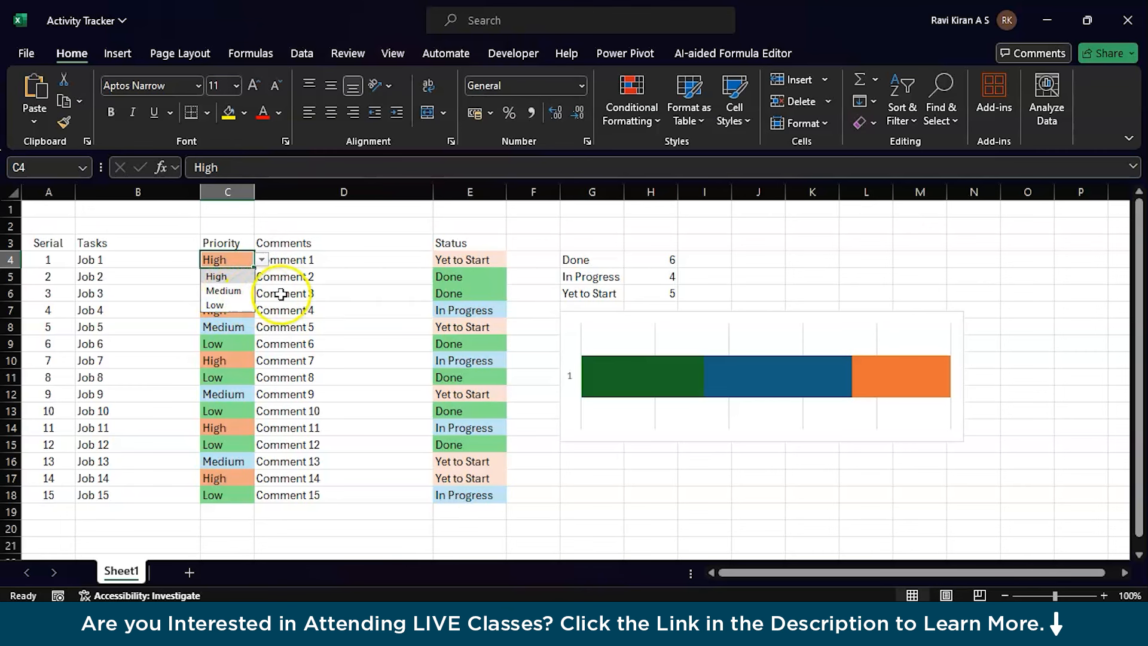
left_click(314, 295)
Examine the status summary, the count formula for Done, and the cells behind each series of the stacked bar chart
left_click_drag(573, 258, 655, 297)
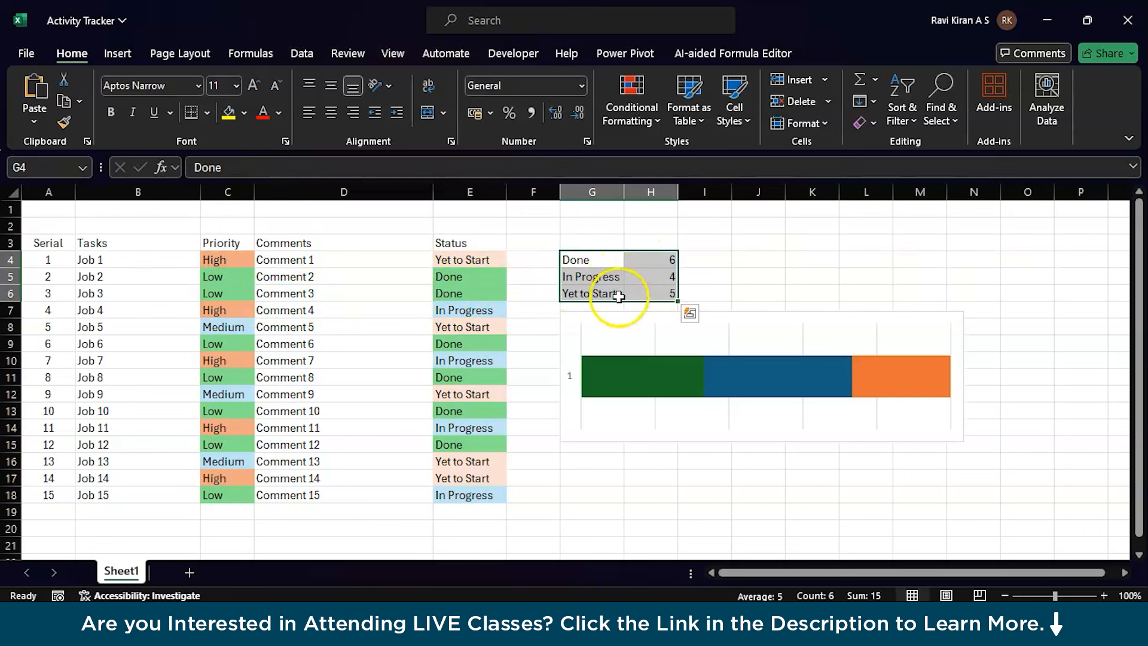
left_click(727, 303)
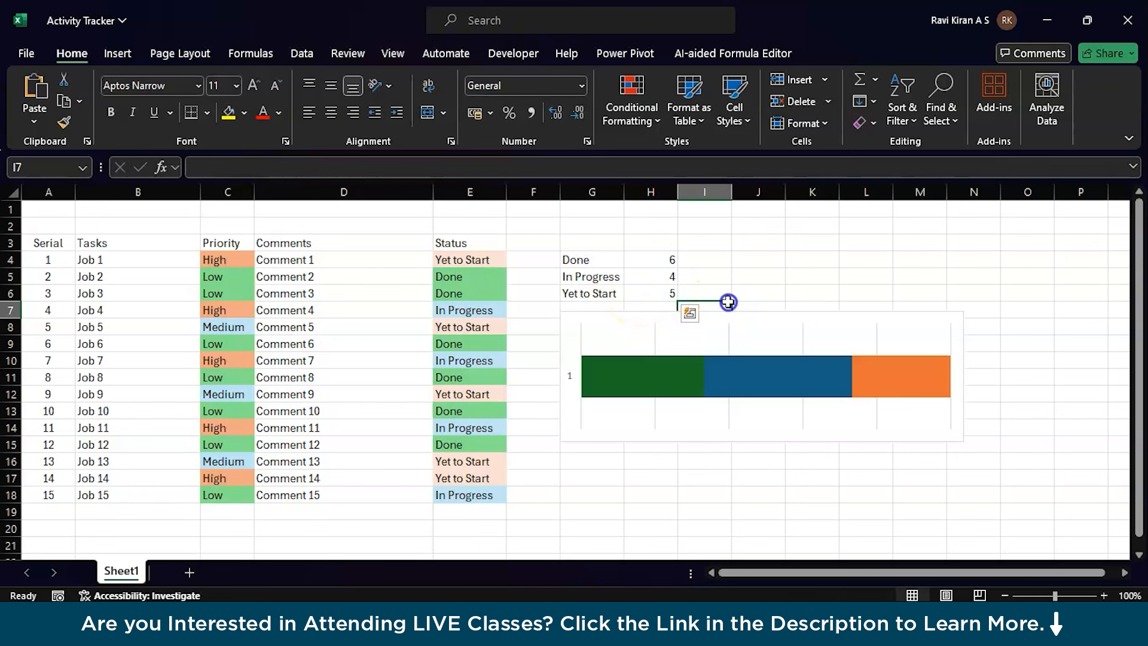
left_click(641, 376)
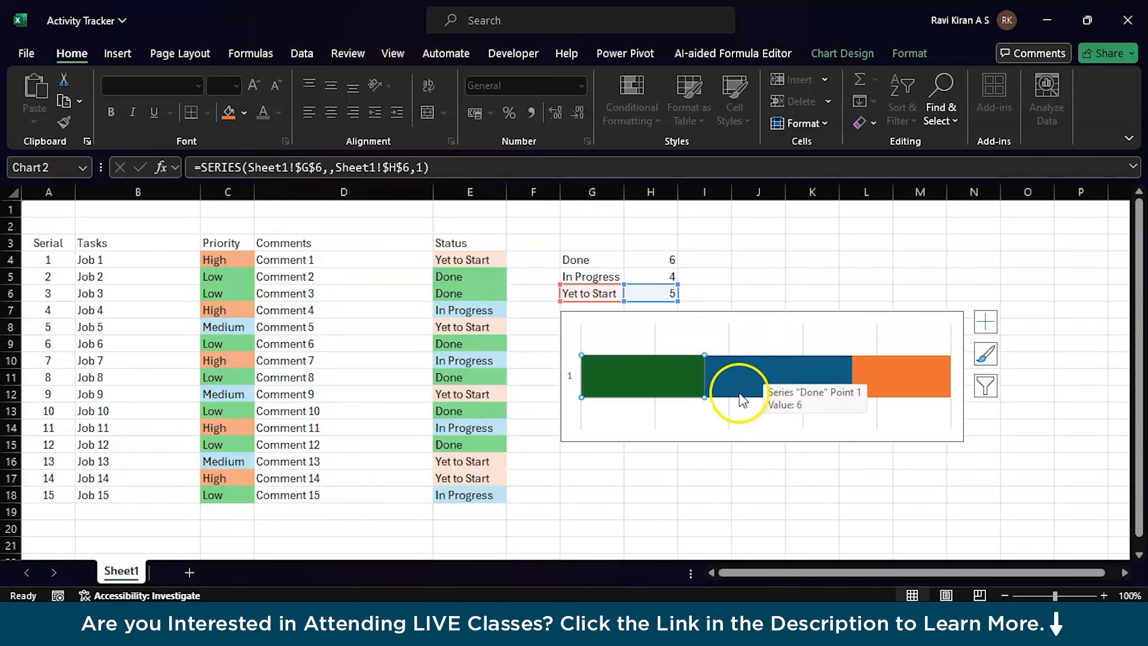
left_click(758, 281)
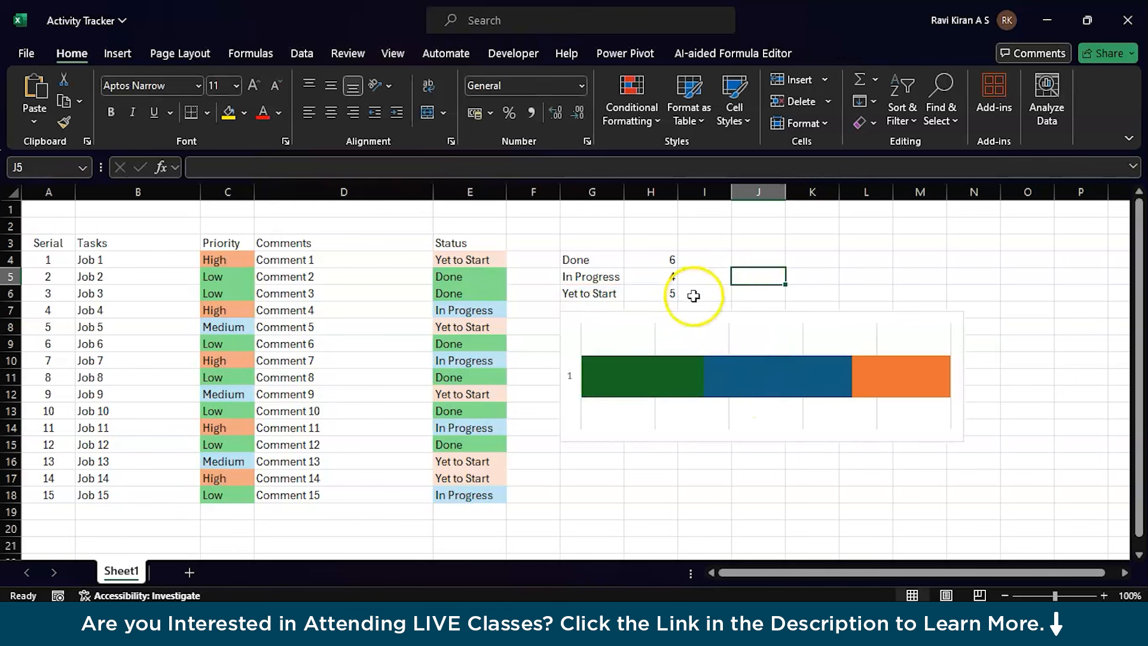
left_click(759, 366)
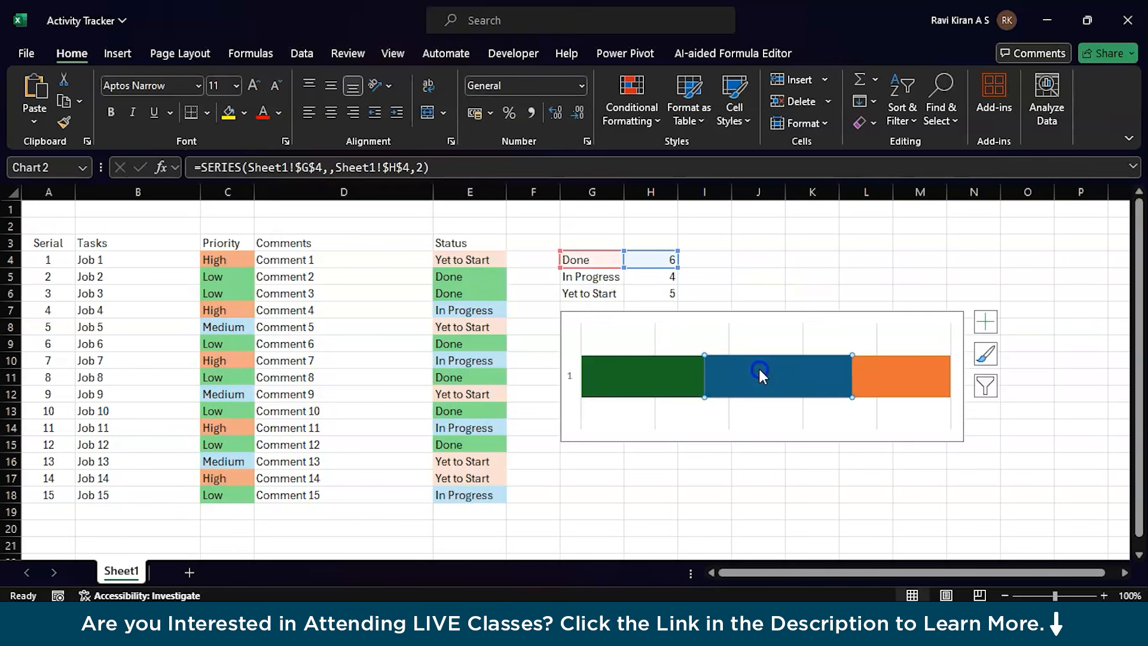
left_click(754, 258)
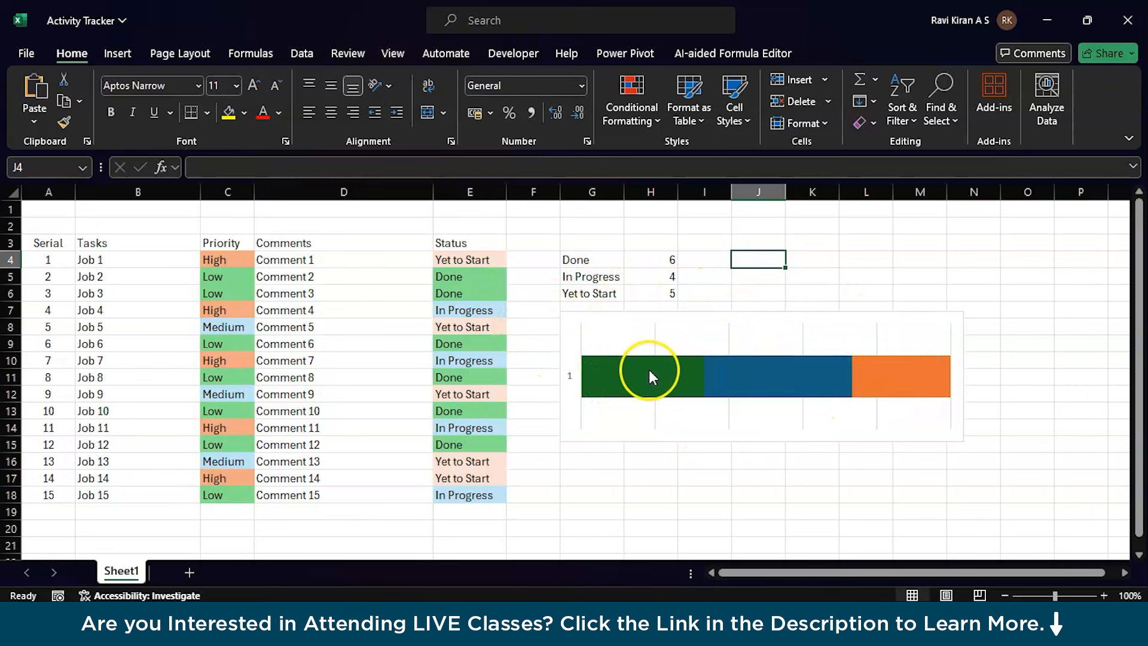
left_click(637, 267)
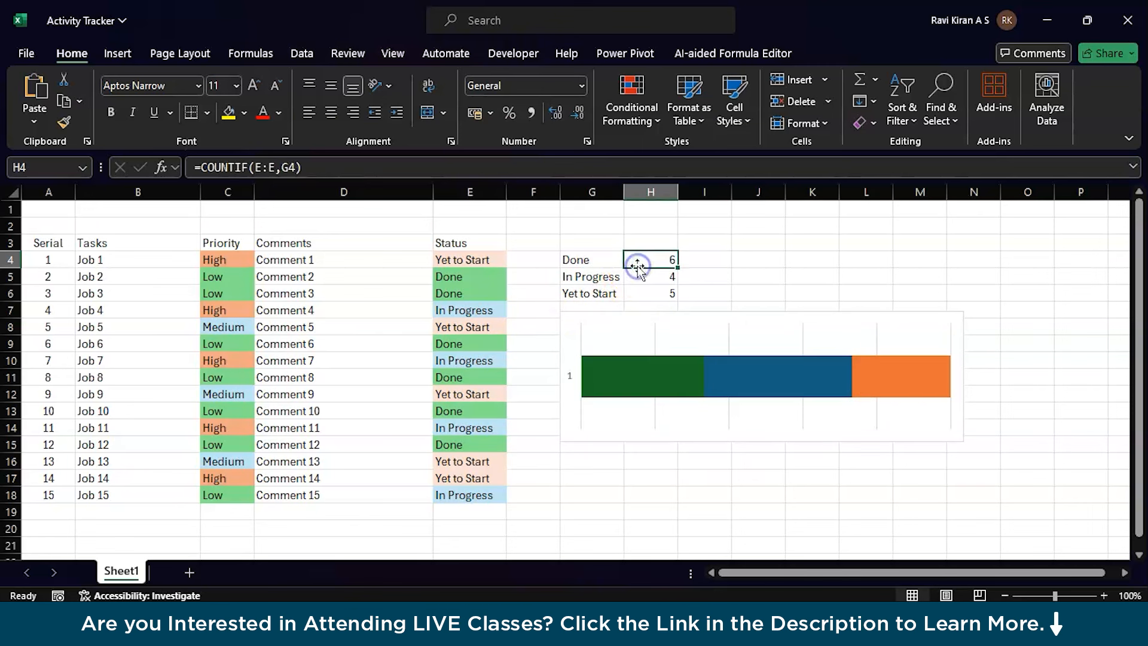
left_click(887, 370)
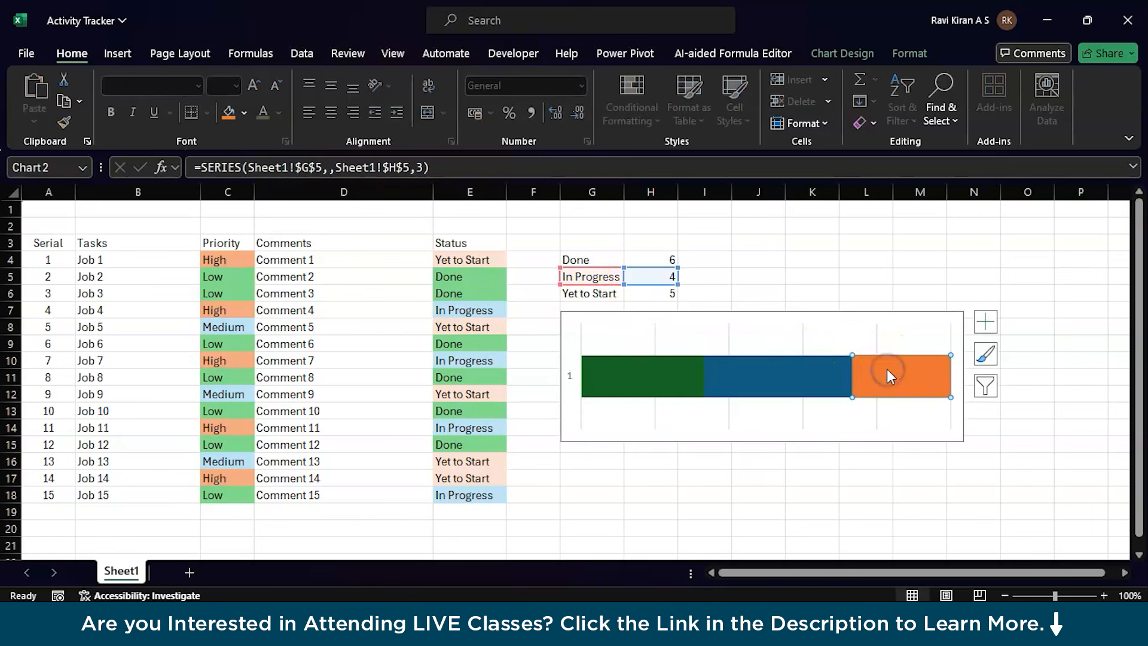
left_click(829, 378)
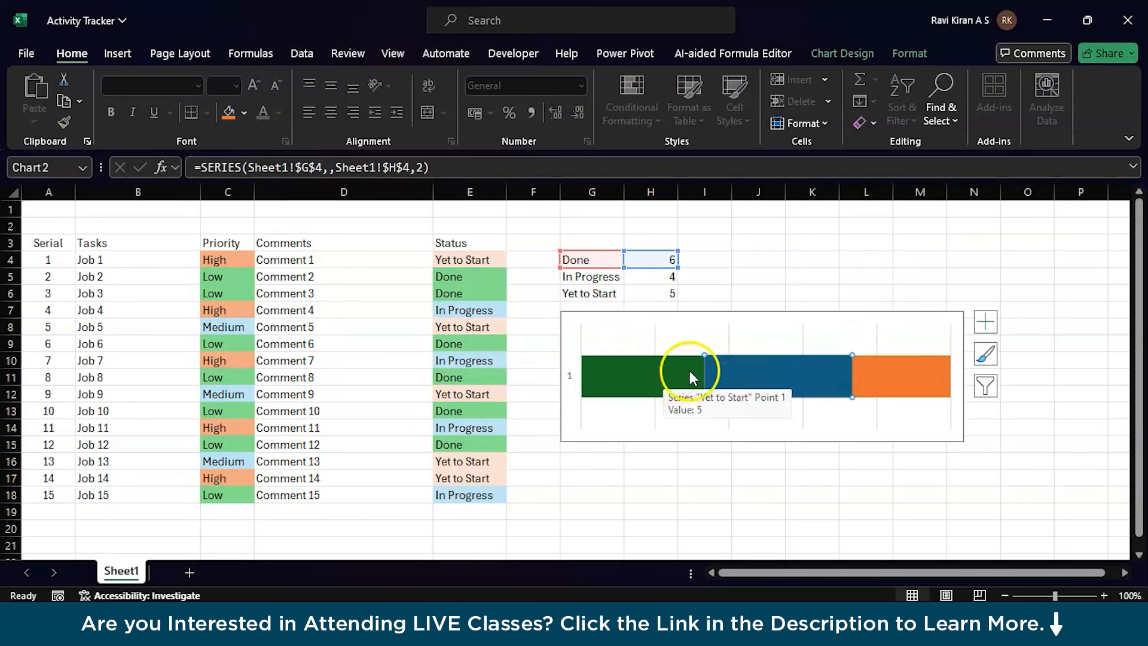
left_click(725, 276)
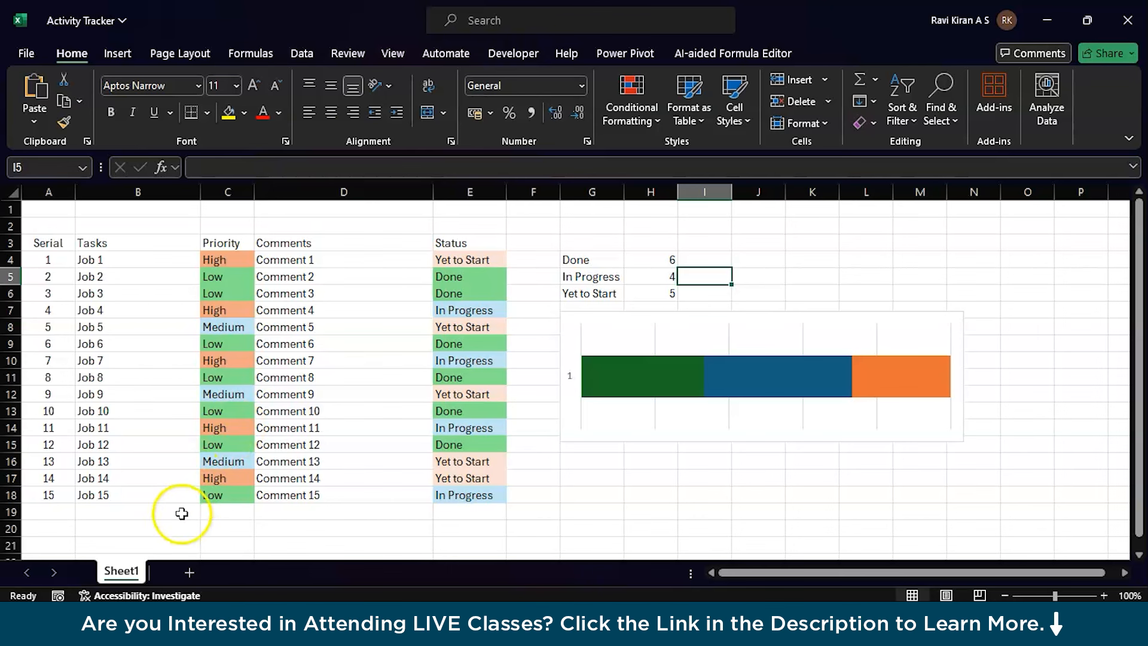
Add a new worksheet and copy the Serial, Tasks, Priority, Comments and Status headers from Sheet1 into it, starting at A1
left_click(183, 571)
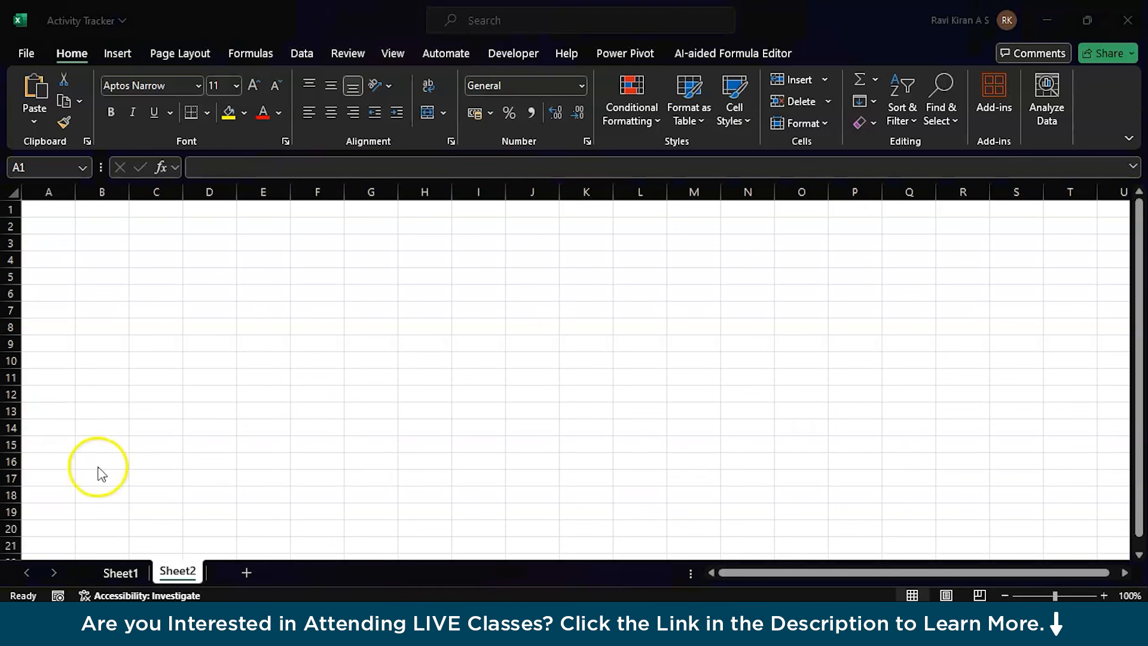
left_click(122, 572)
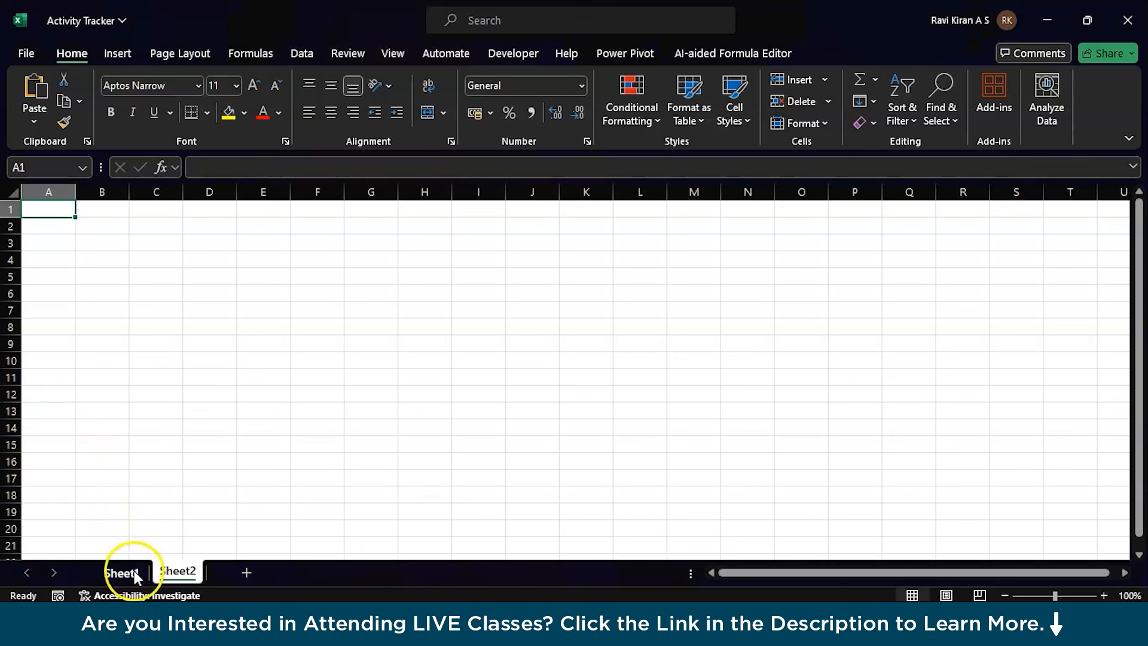
left_click(49, 246)
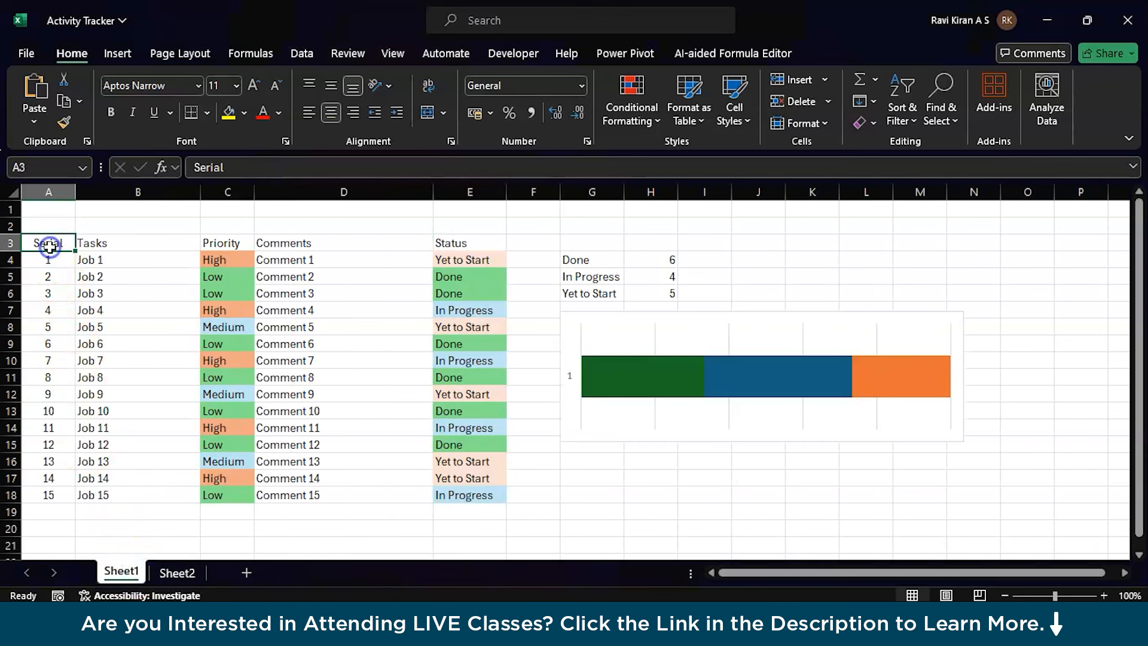
key("shift+Right")
key("shift+Right")
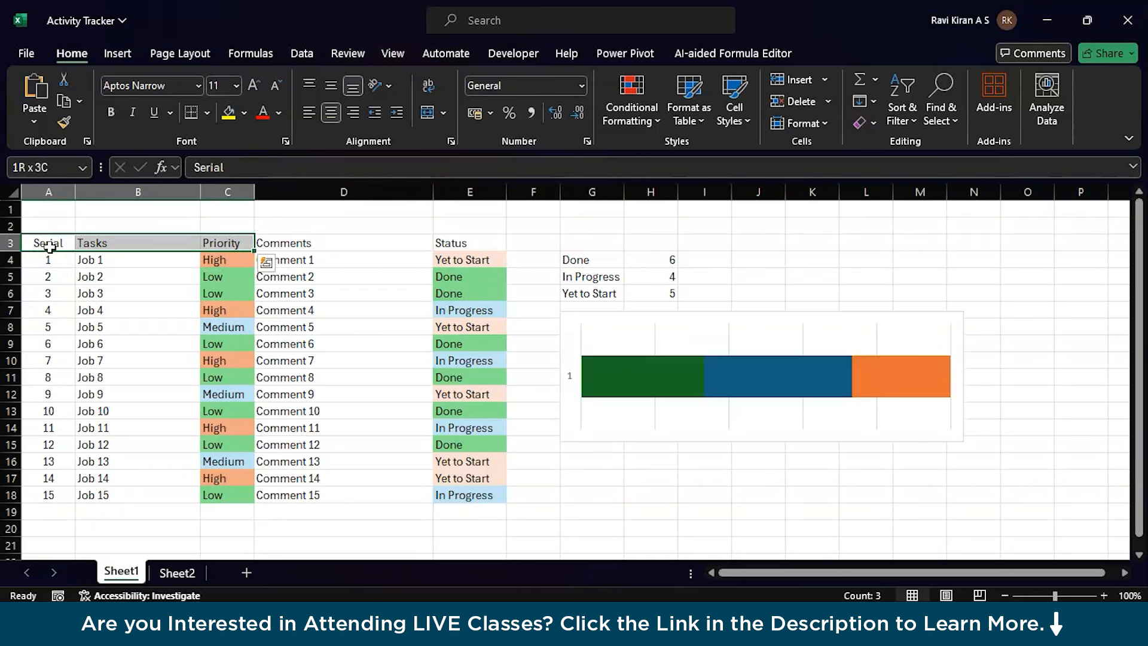
key("shift+Right")
key("shift+Right")
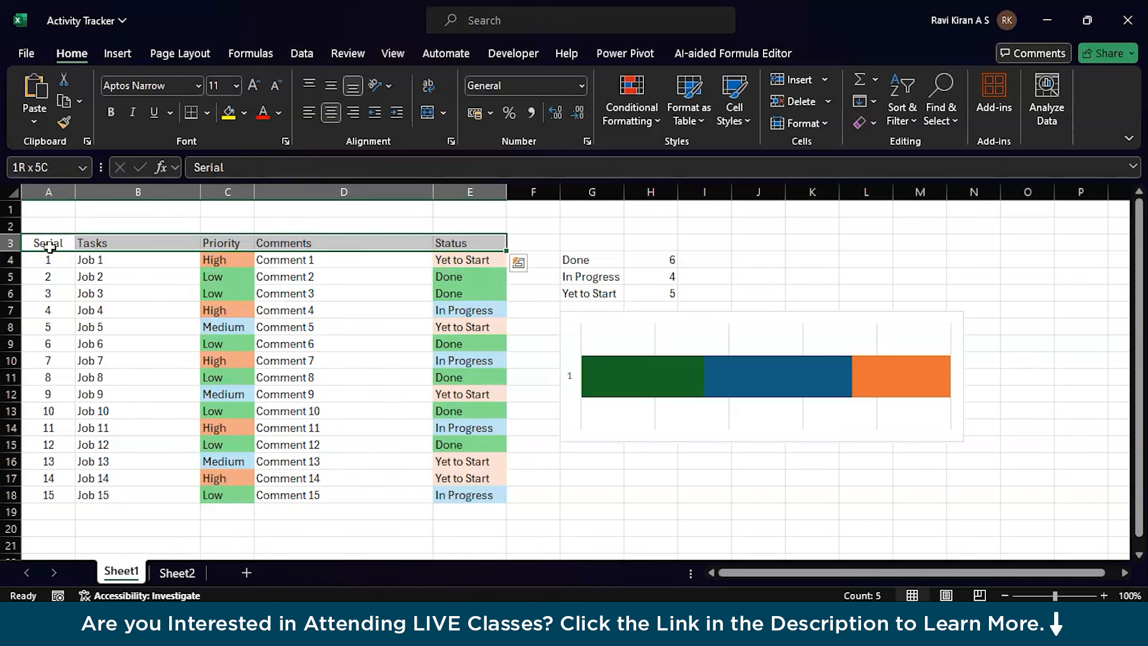
left_click(47, 293)
key("ctrl+c")
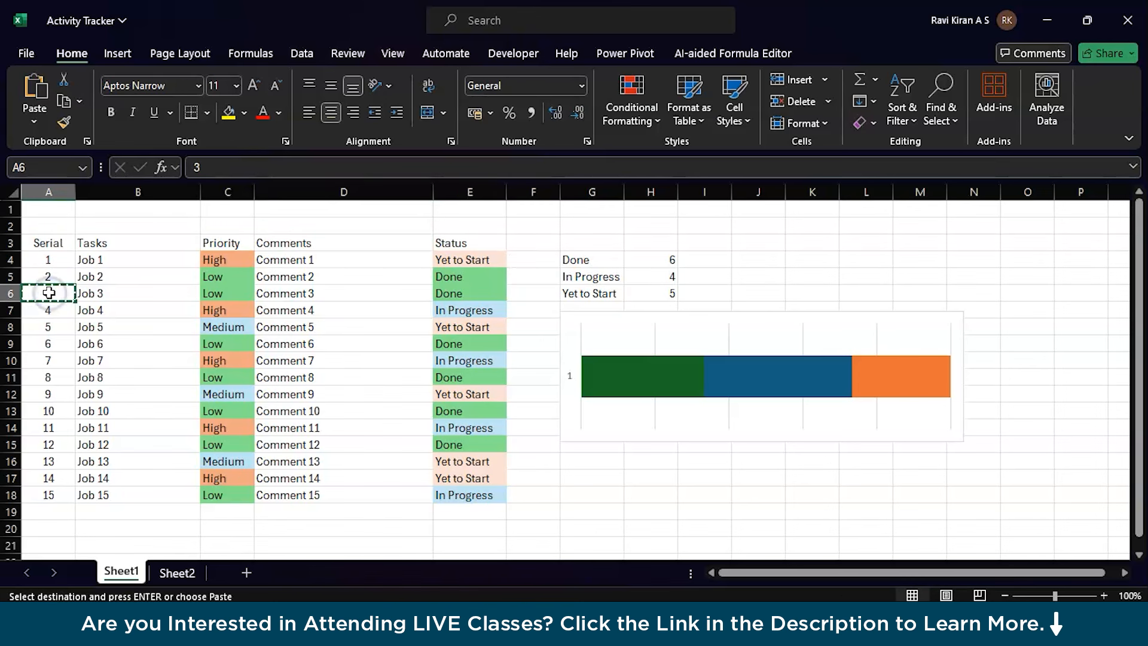
left_click(158, 573)
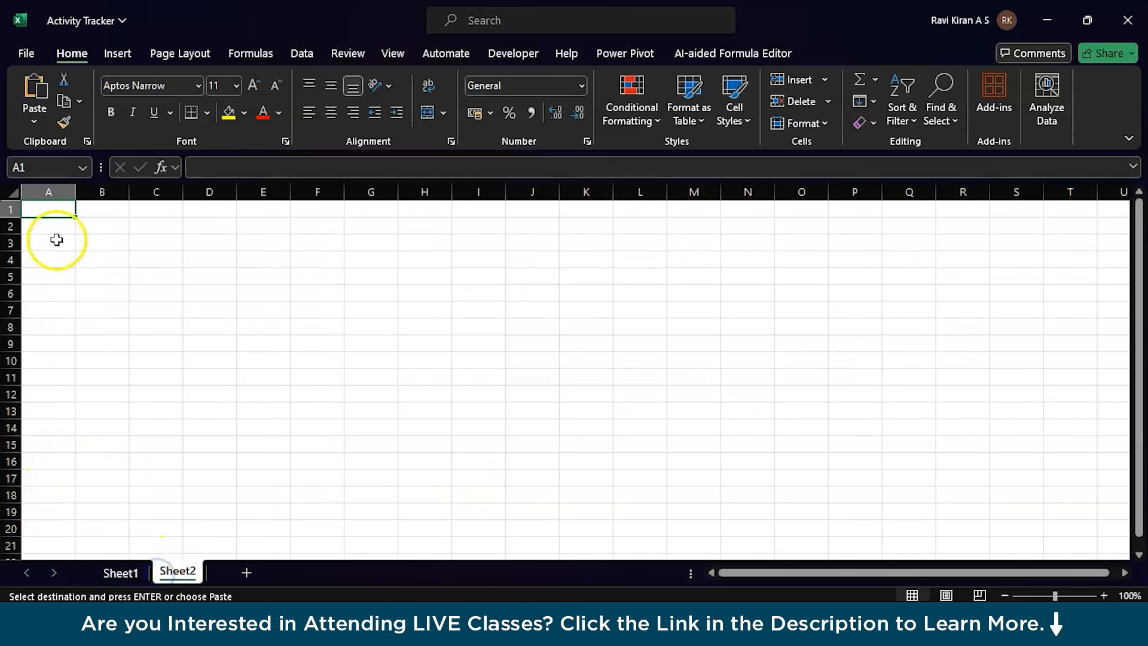
key("ctrl+v")
key("ctrl+v")
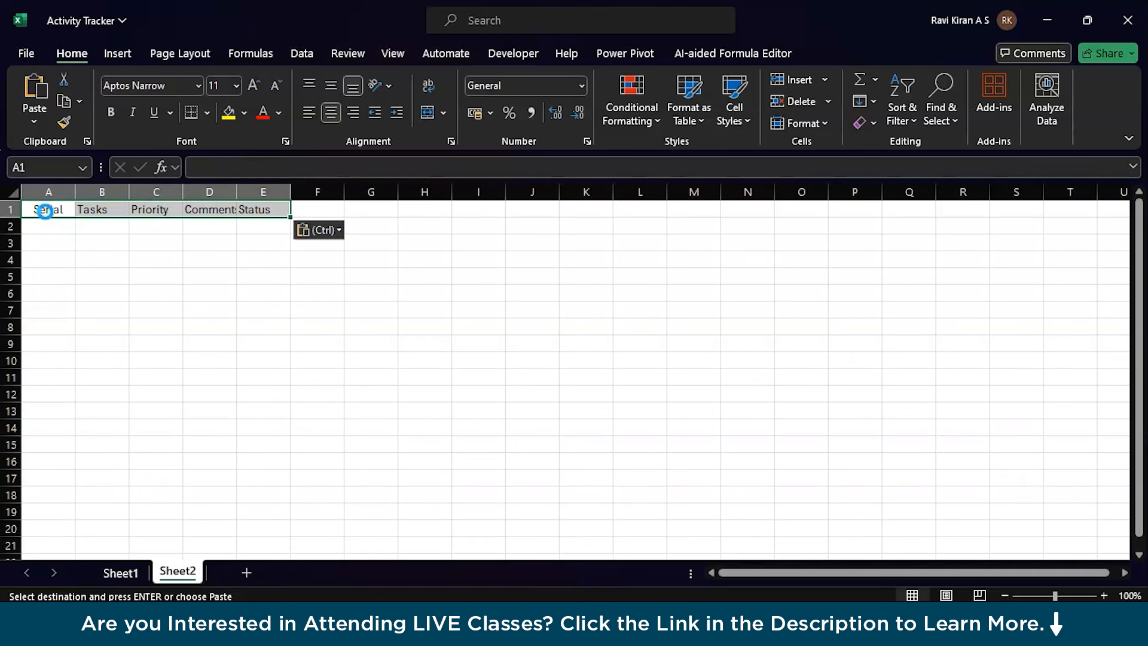
Widen the Tasks and Comments columns on the new sheet
left_click_drag(290, 190, 293, 187)
left_click(317, 309)
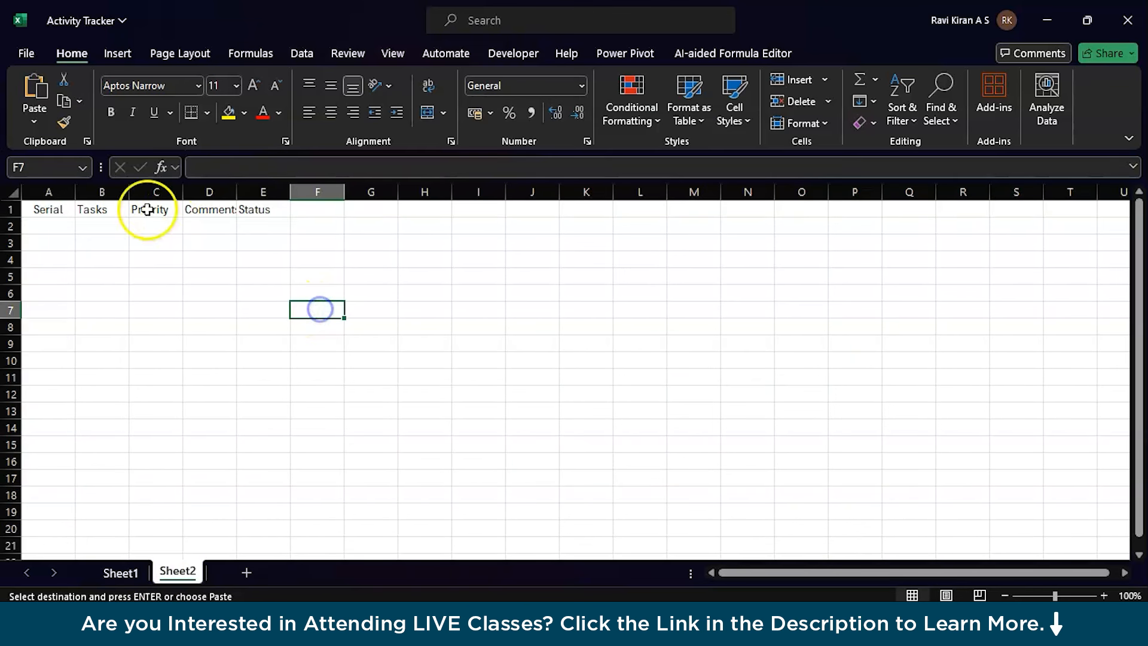
left_click_drag(123, 192, 157, 189)
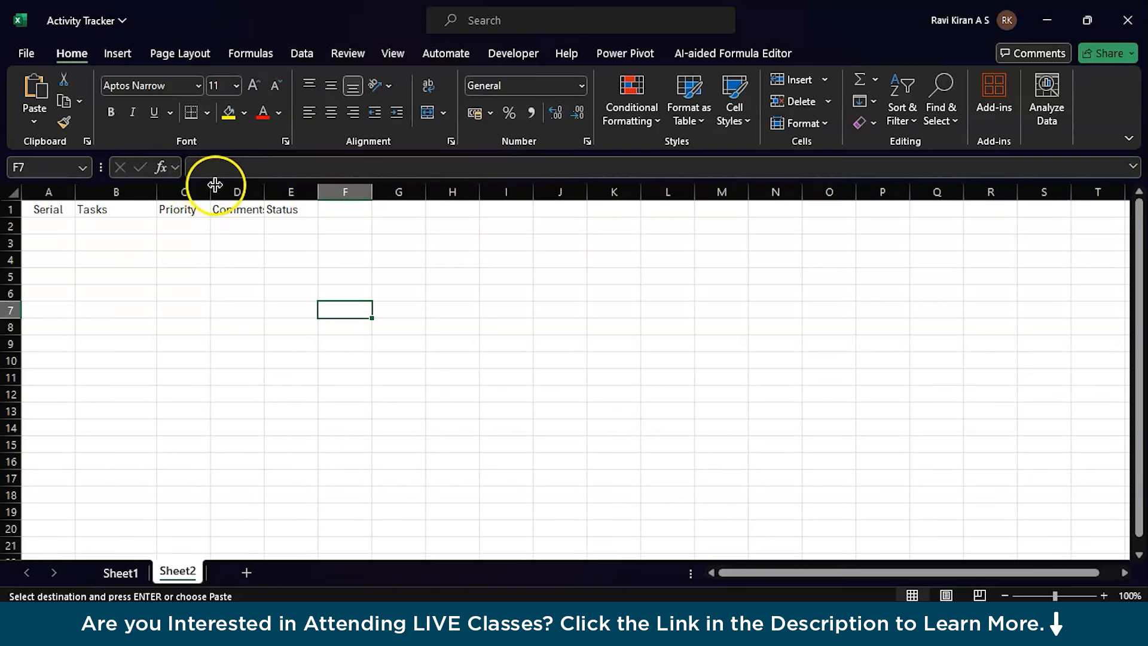
left_click(102, 225)
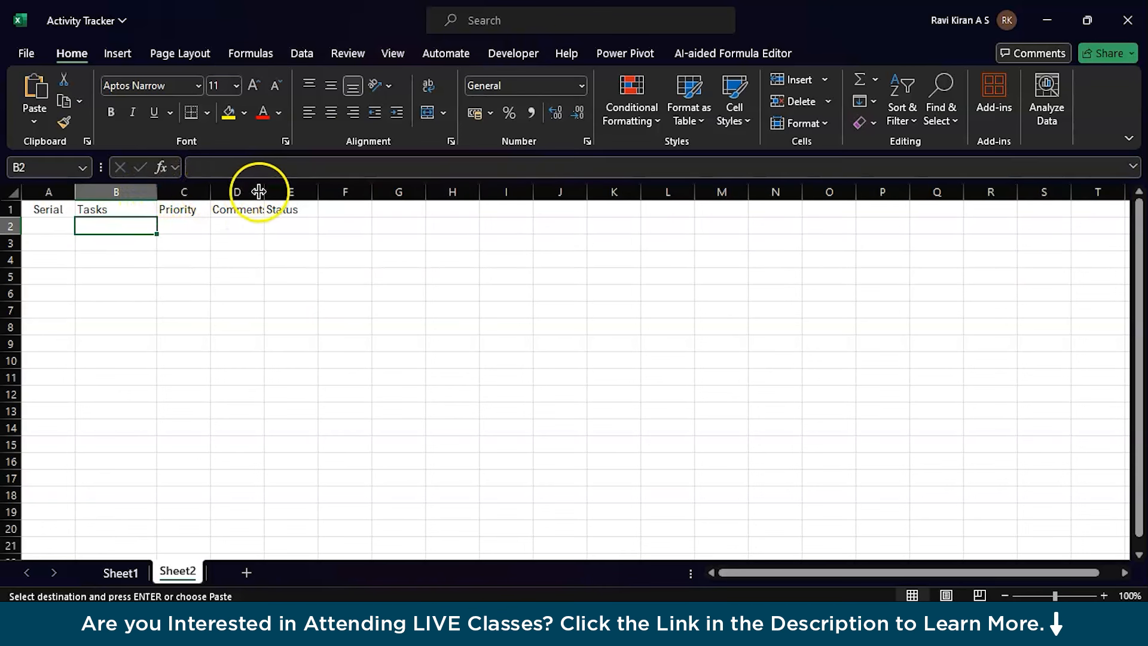
left_click_drag(264, 192, 402, 184)
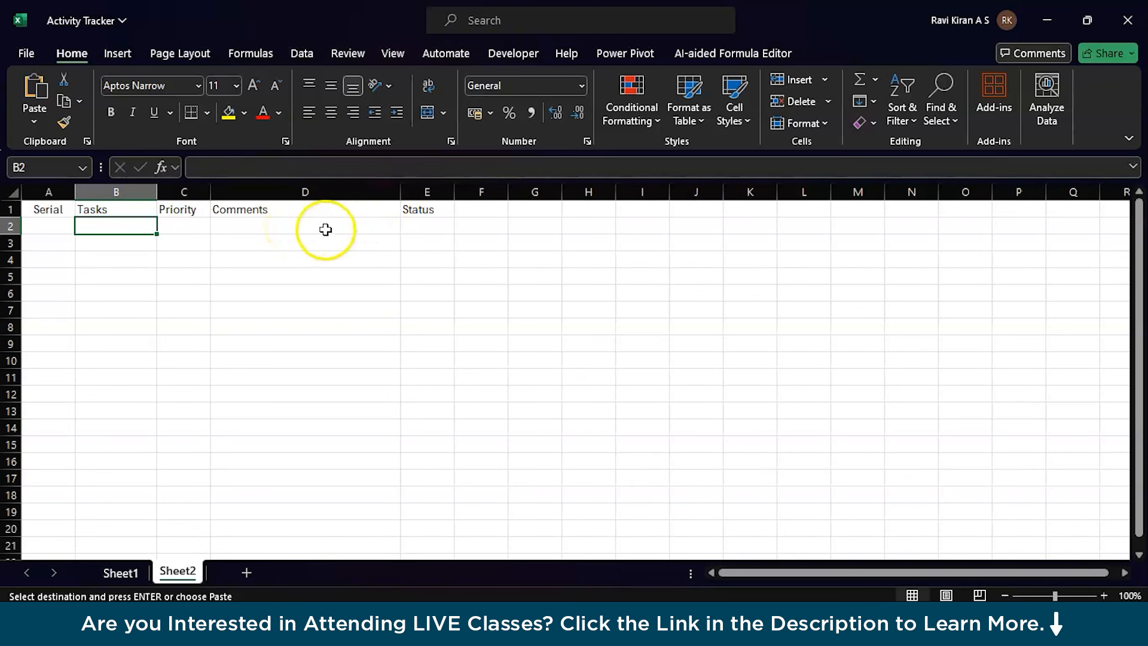
Enter 1 and 2 under Serial and fill the series down to 15 in A16
left_click(65, 225)
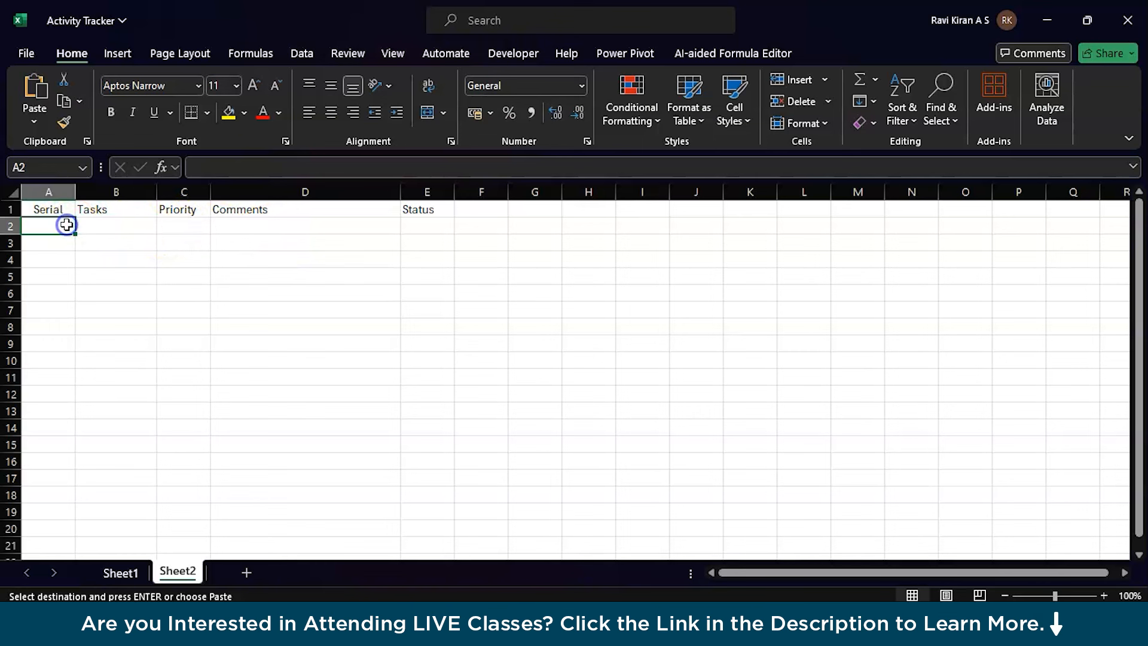
type("1")
key("Return")
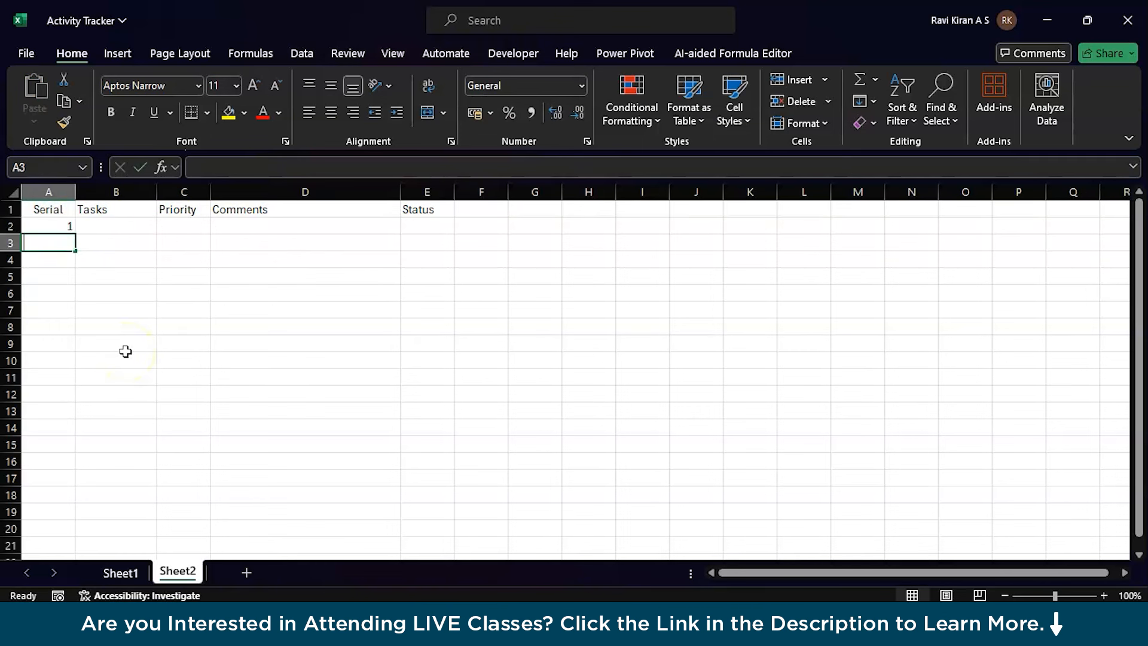
type("2")
key("Return")
mouse_move(56, 229)
left_mouse_down()
mouse_move(50, 247)
mouse_move(76, 231)
left_mouse_up()
left_click(62, 226)
left_click(132, 254)
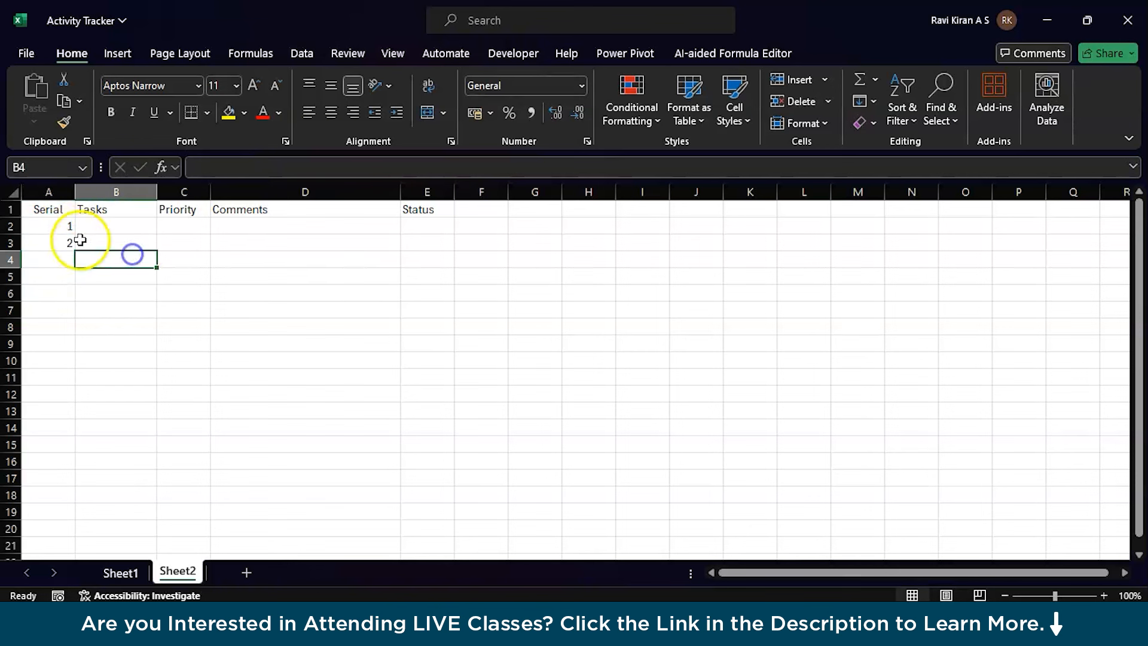
left_click_drag(56, 226, 72, 464)
key("ctrl+z")
left_click(138, 422)
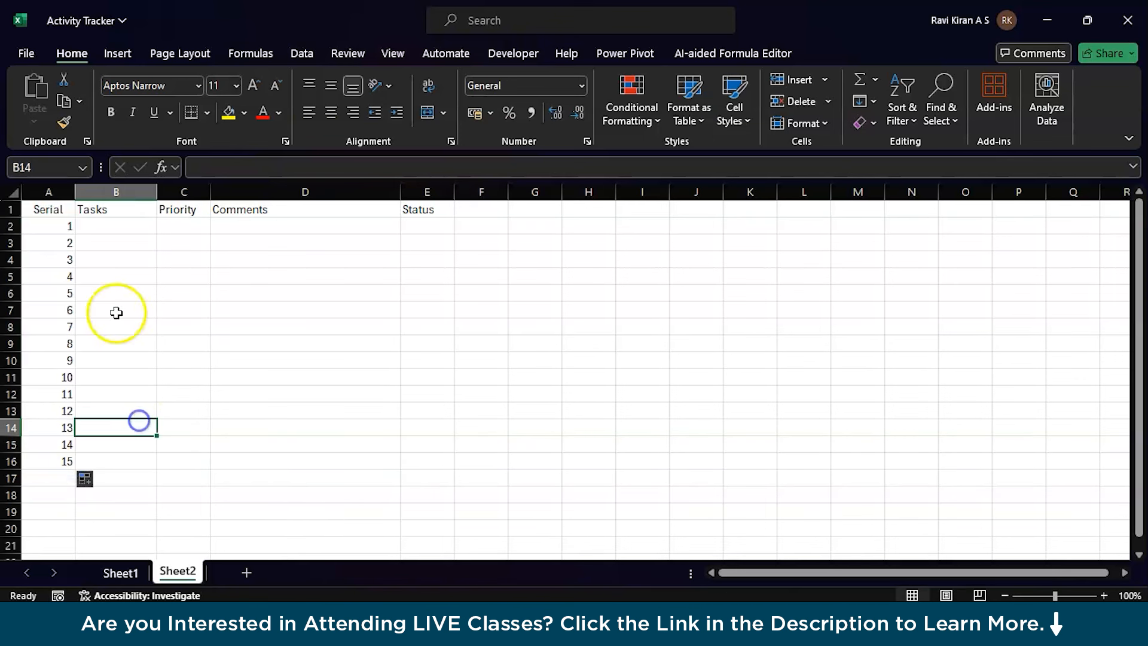
Enter Job 1 and Job 2 under Tasks and fill the series down to Job 15 in B16
left_click(115, 220)
type("J")
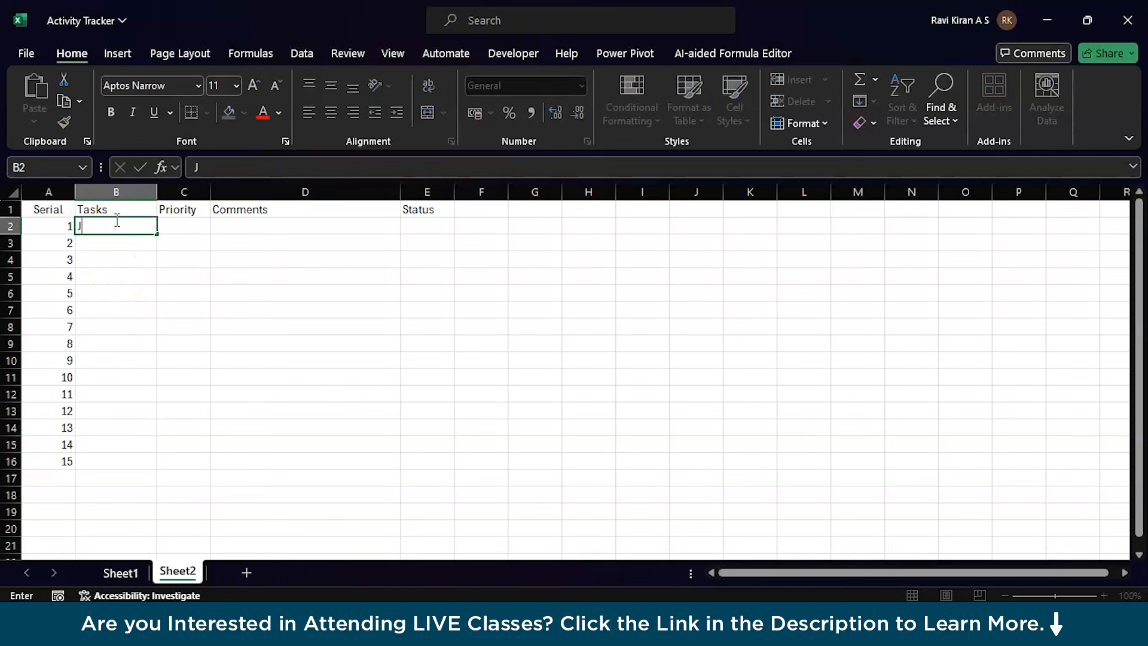
type("ob 1")
key("Return")
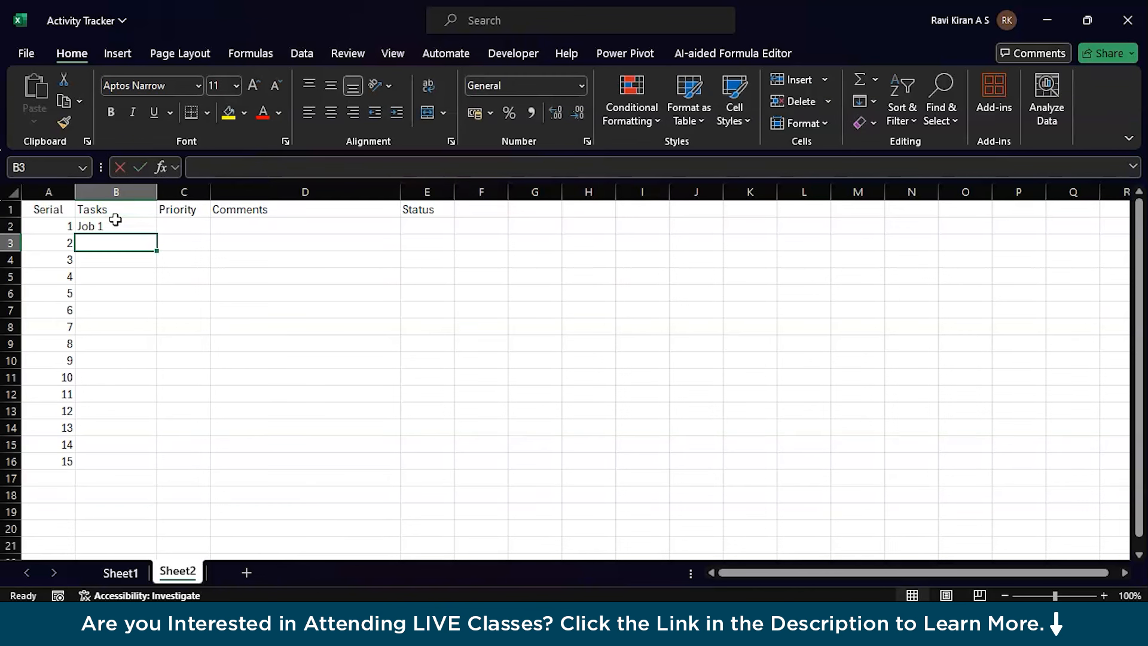
type("J")
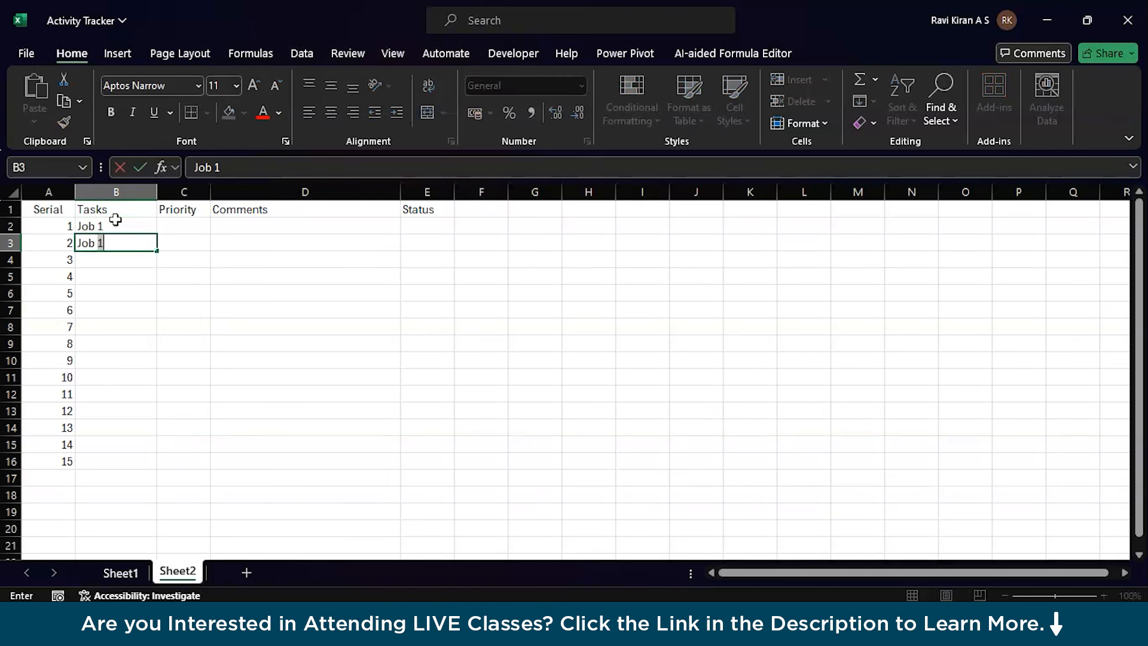
type("ob 2")
left_click(171, 246)
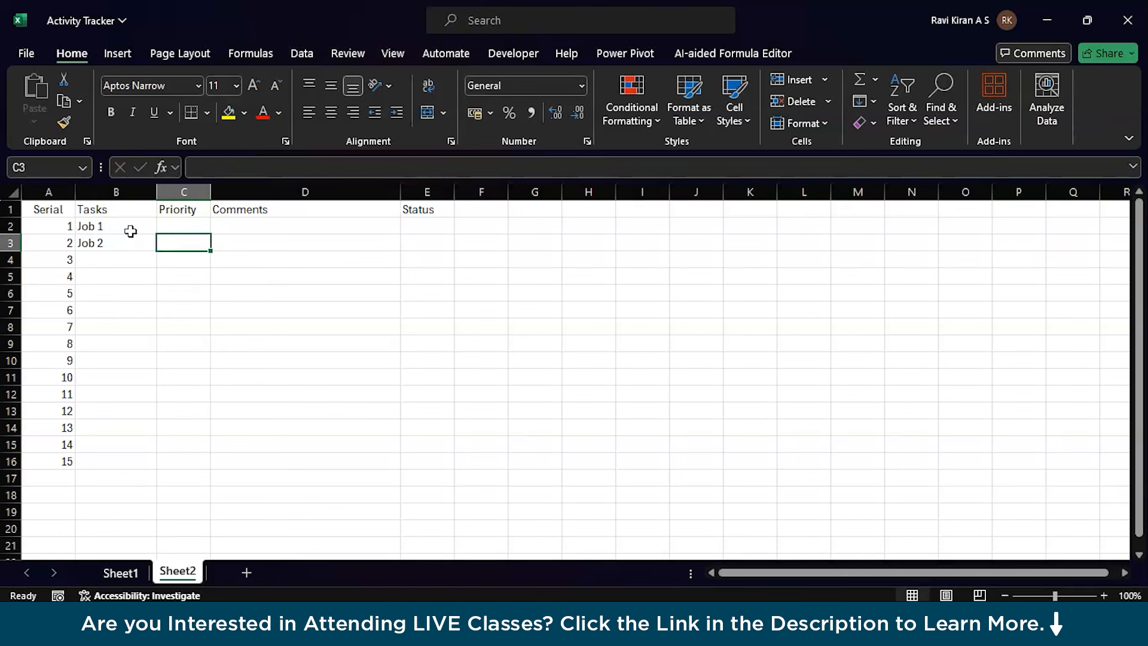
left_click_drag(128, 231, 128, 247)
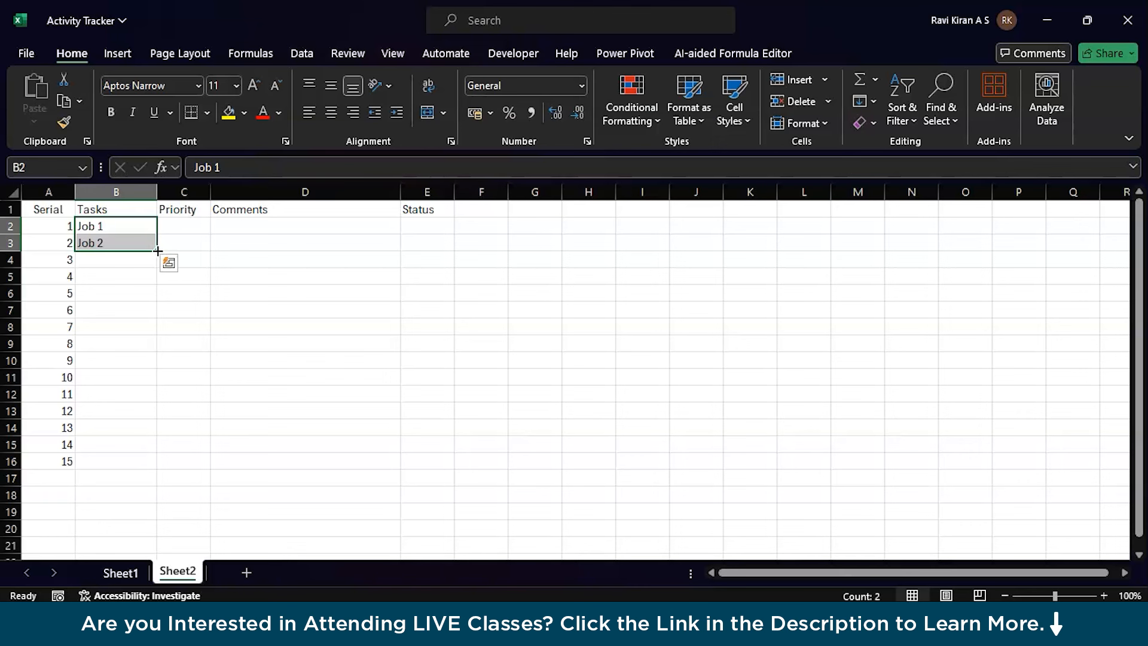
double_click(158, 251)
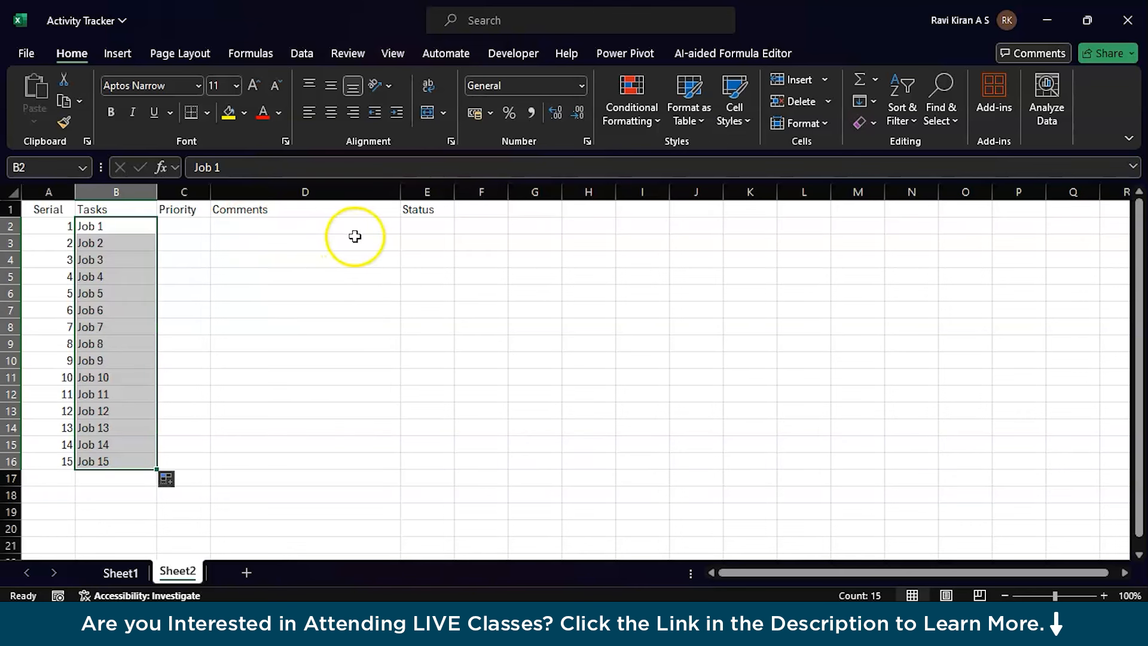
Enter Comment 1 and Comment 2 under Comments and fill the series down to Comment 15 in D16
left_click(320, 226)
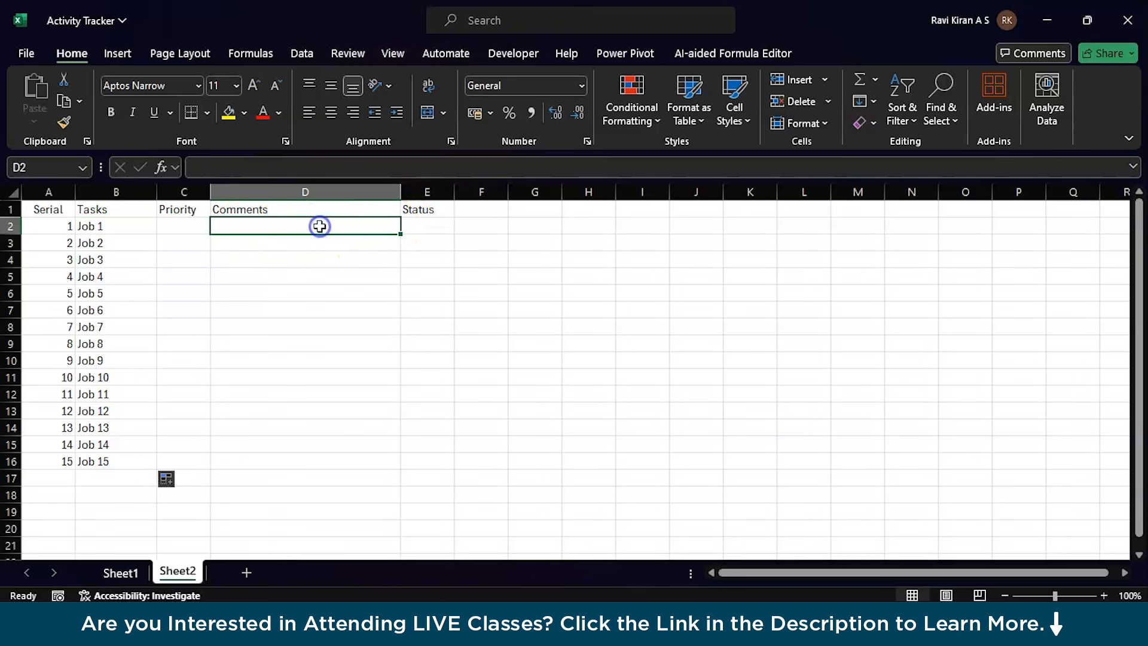
type("Commen")
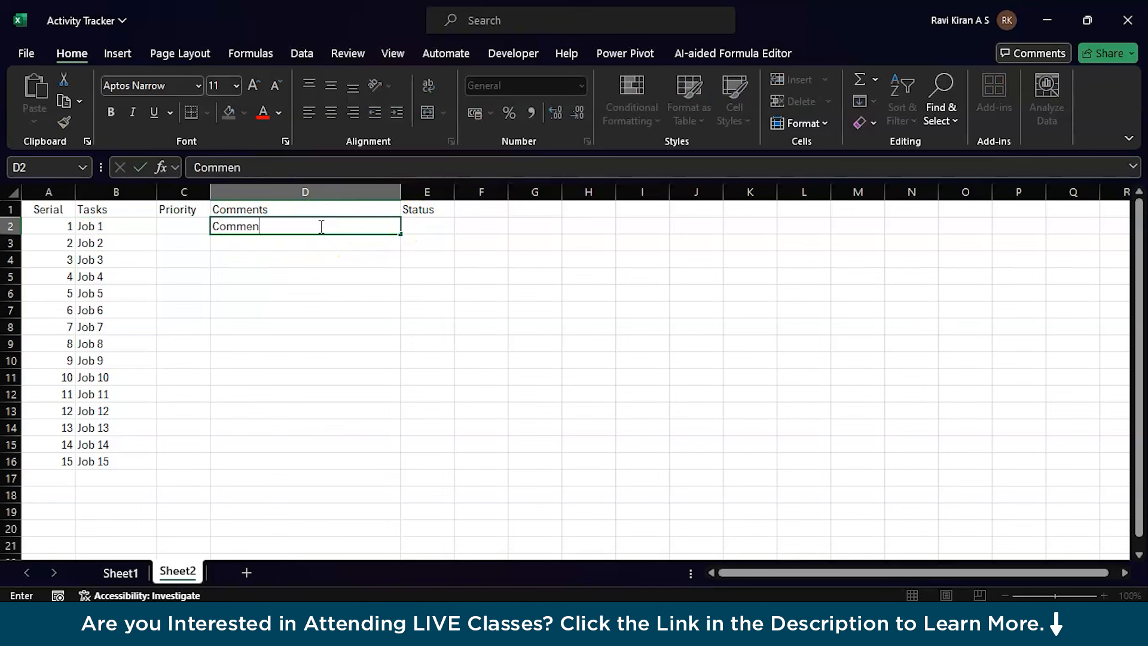
type("t 1")
key("Return")
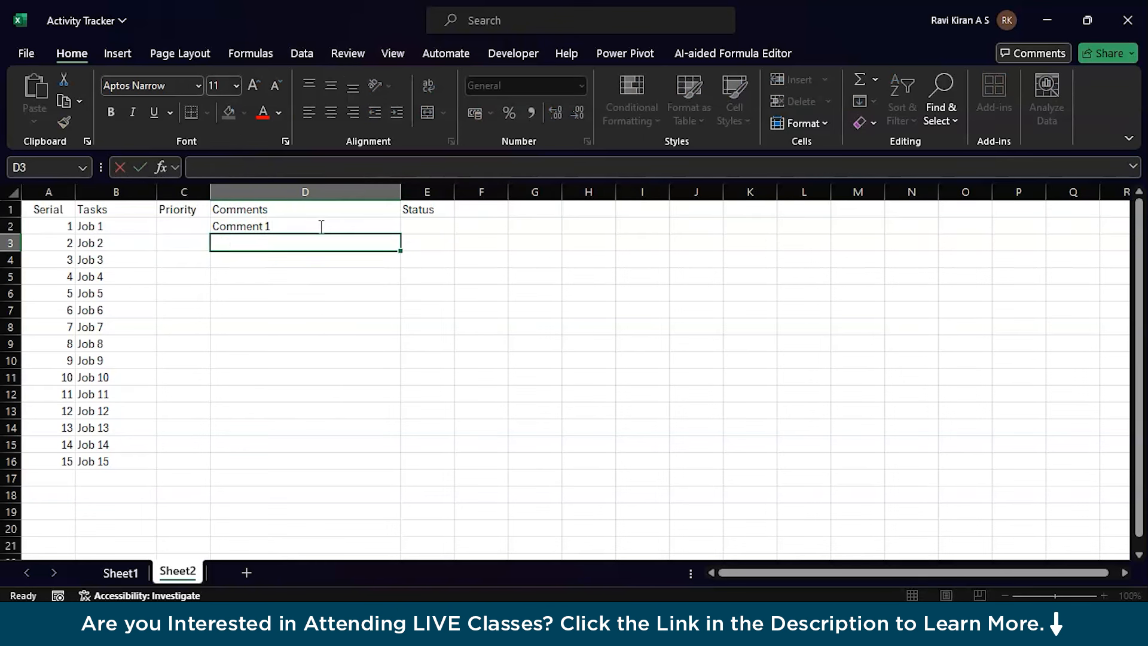
type("Comme")
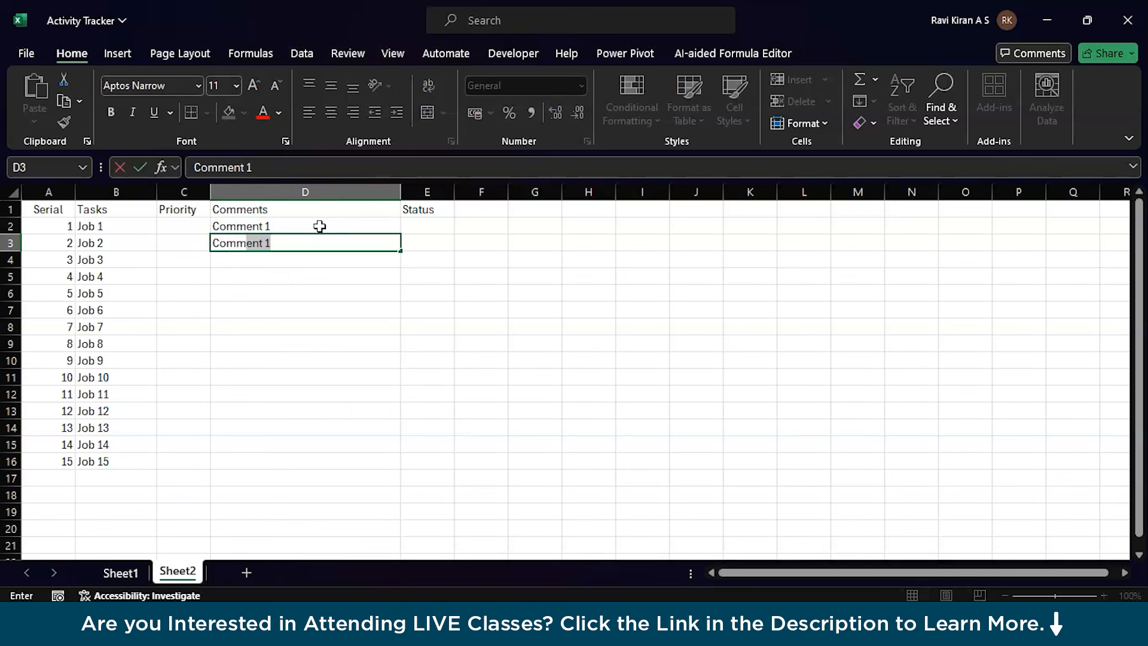
key("Tab")
left_click(316, 241)
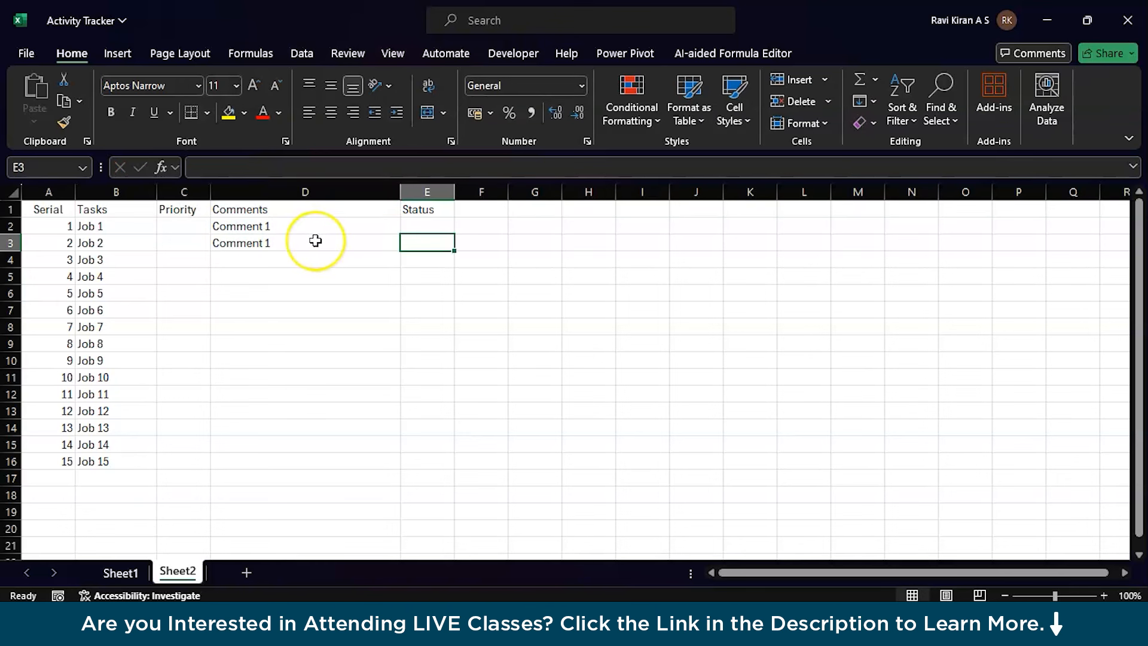
left_click(305, 241)
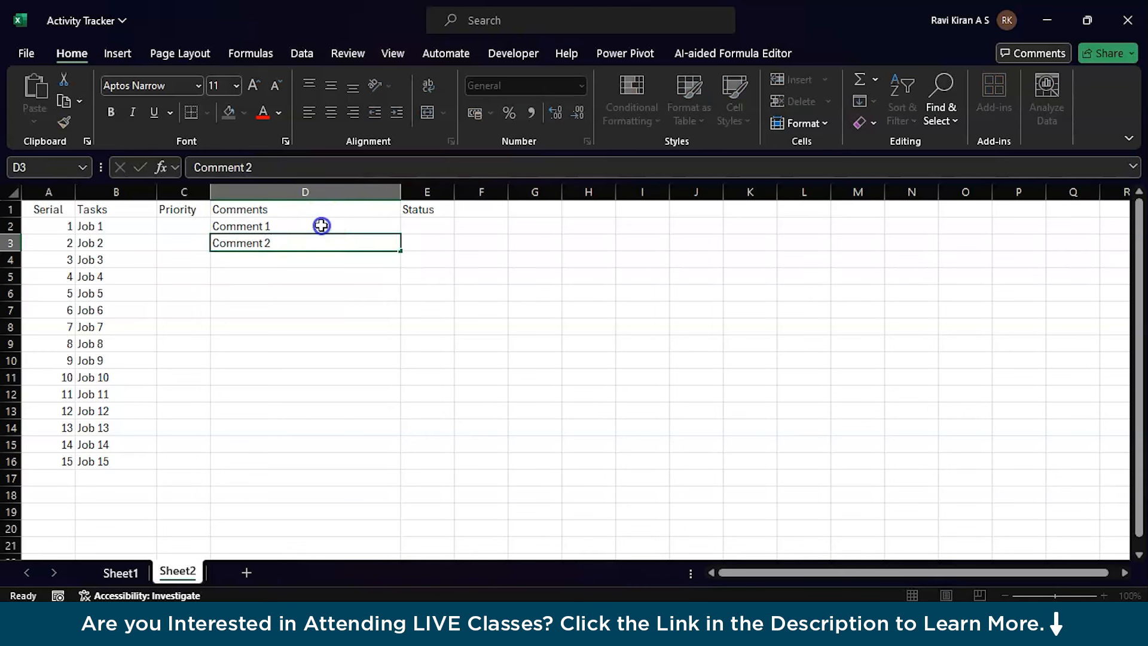
left_click_drag(321, 225, 320, 241)
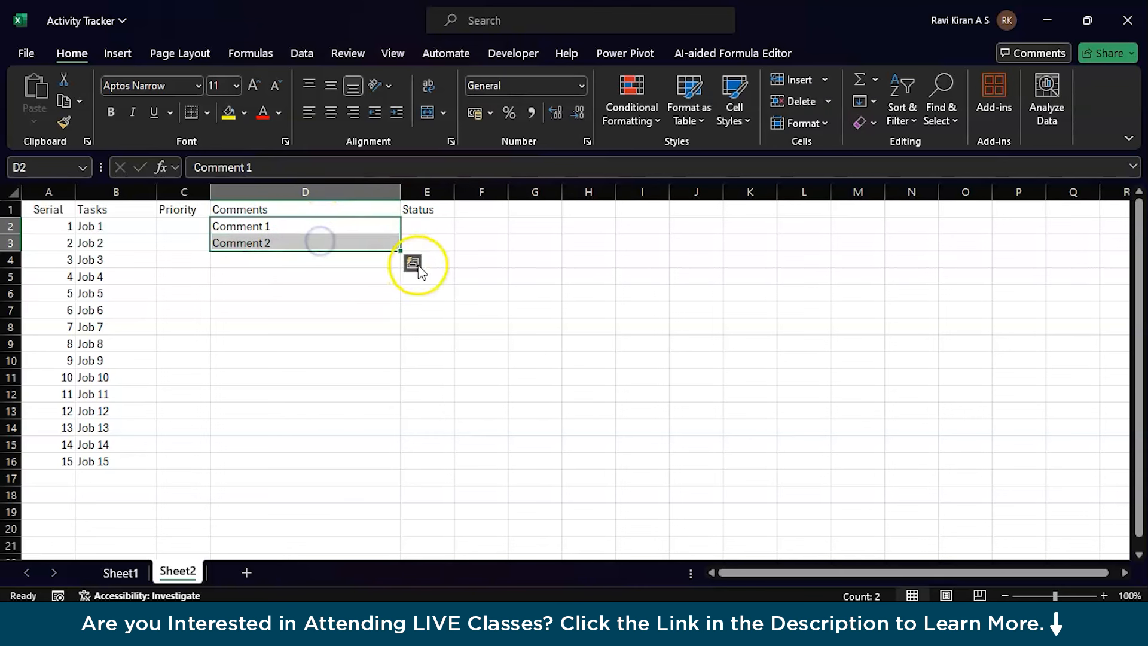
double_click(400, 250)
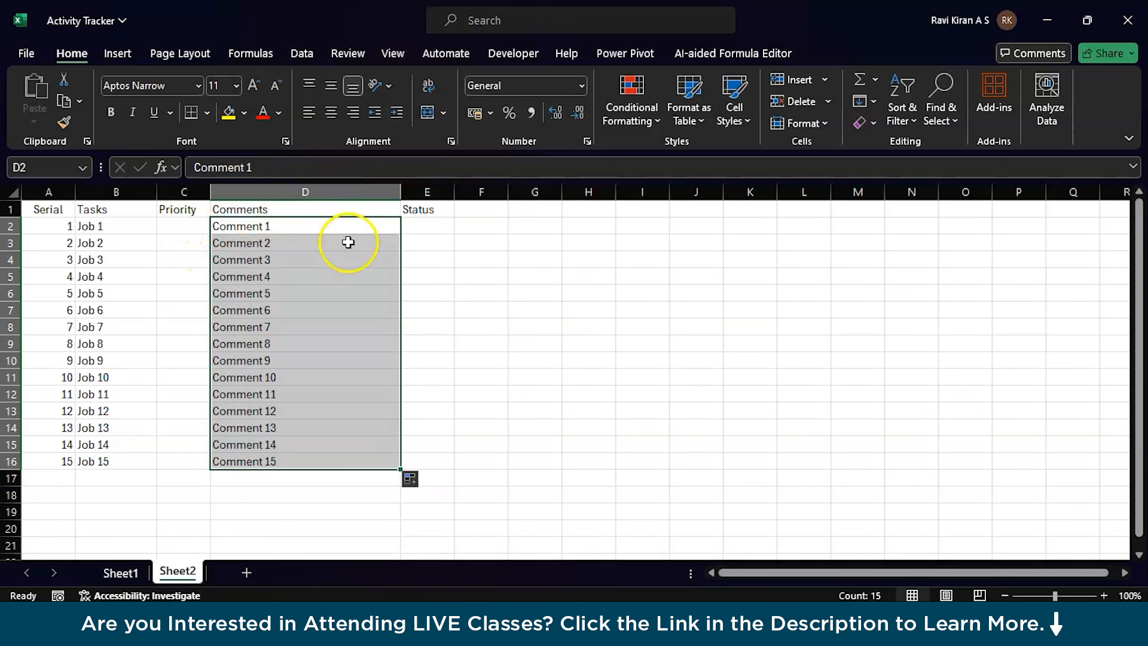
left_click(443, 321)
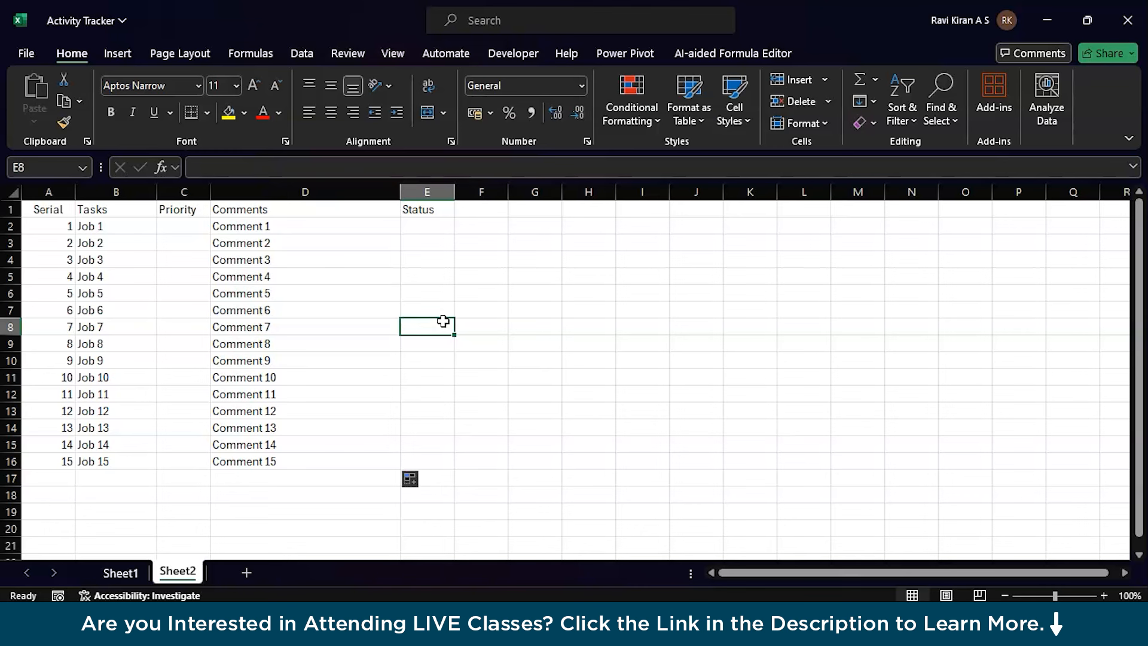
Add a list data validation to the first Priority cell, C2, with the source High, Medium, Low
left_click(172, 227)
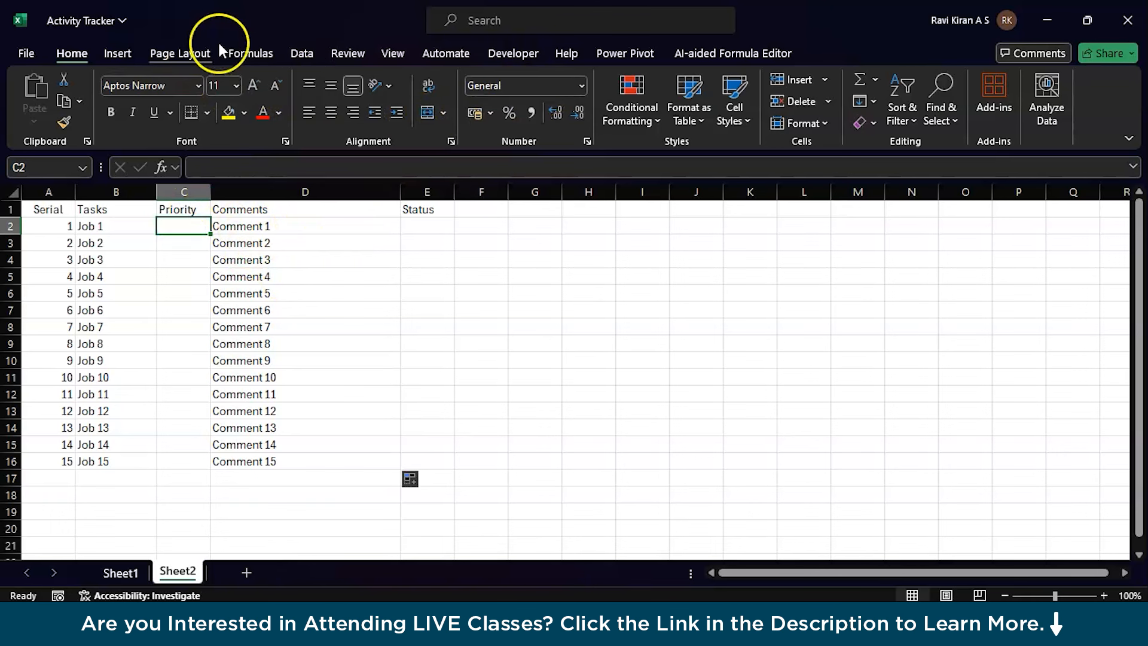
left_click(302, 54)
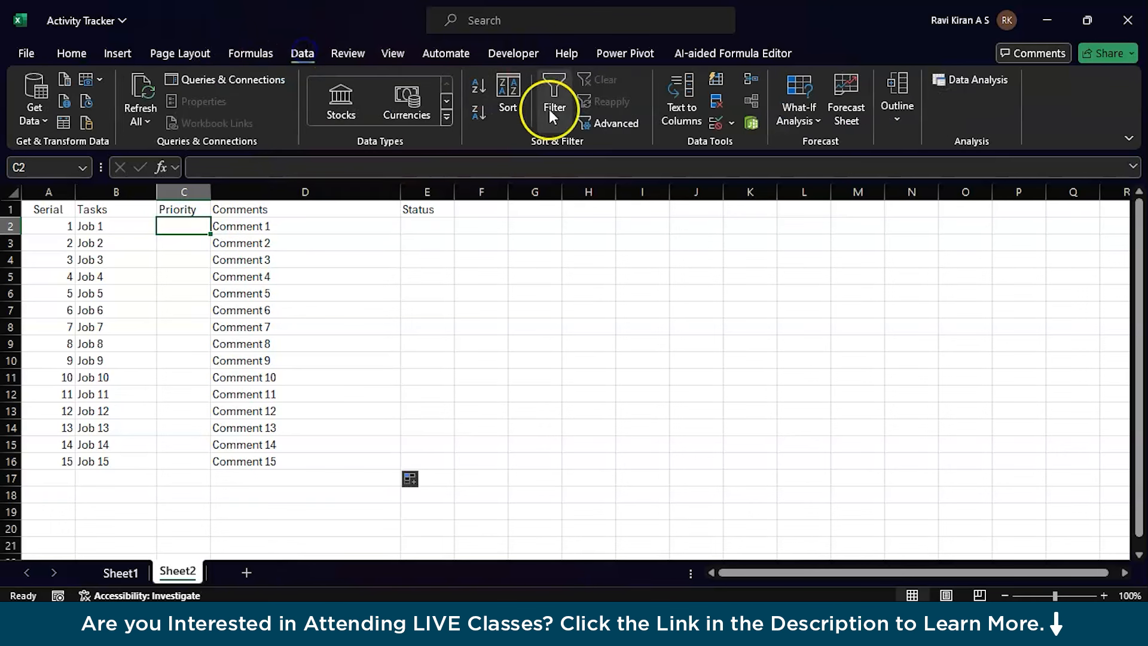
left_click(730, 123)
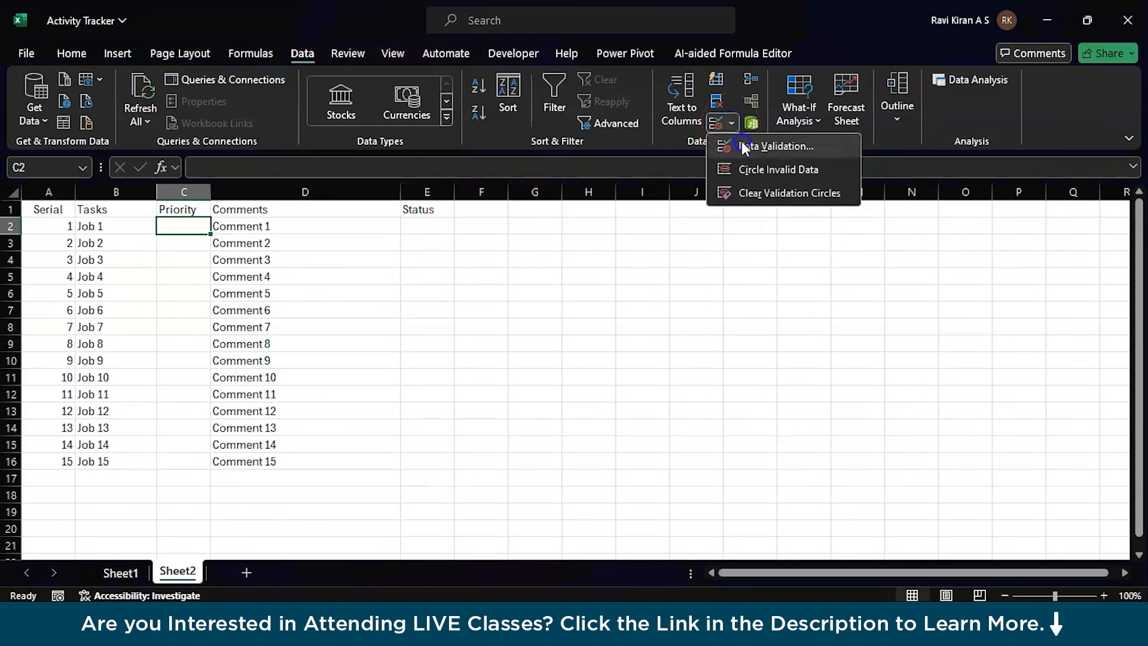
left_click(741, 143)
left_click(683, 110)
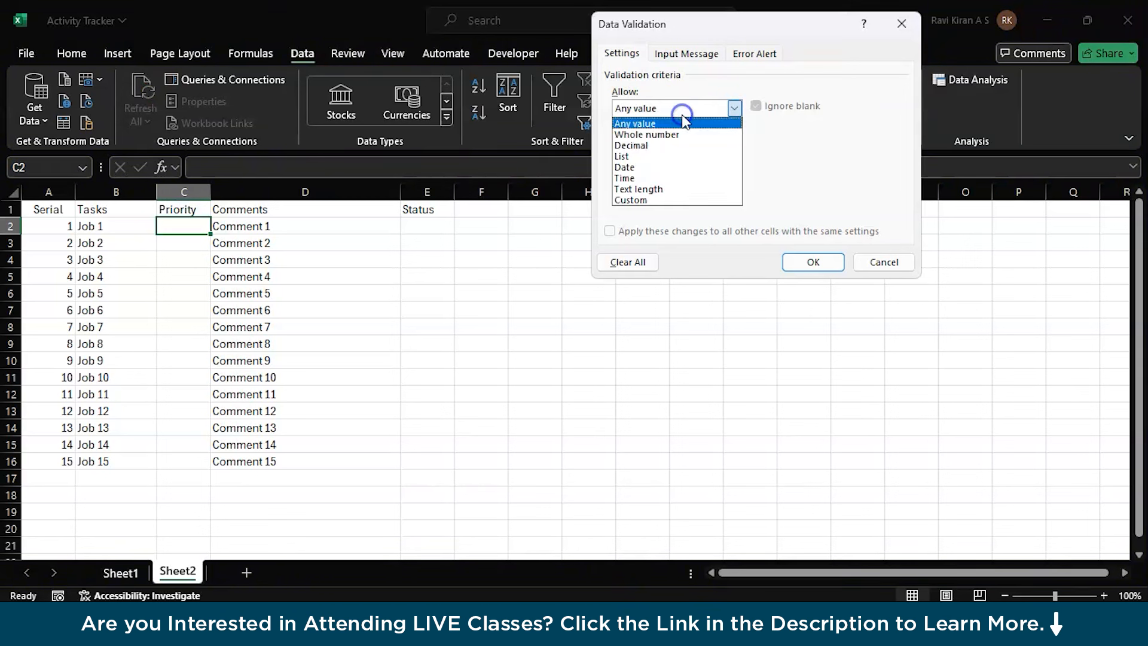
left_click(637, 157)
left_click(636, 175)
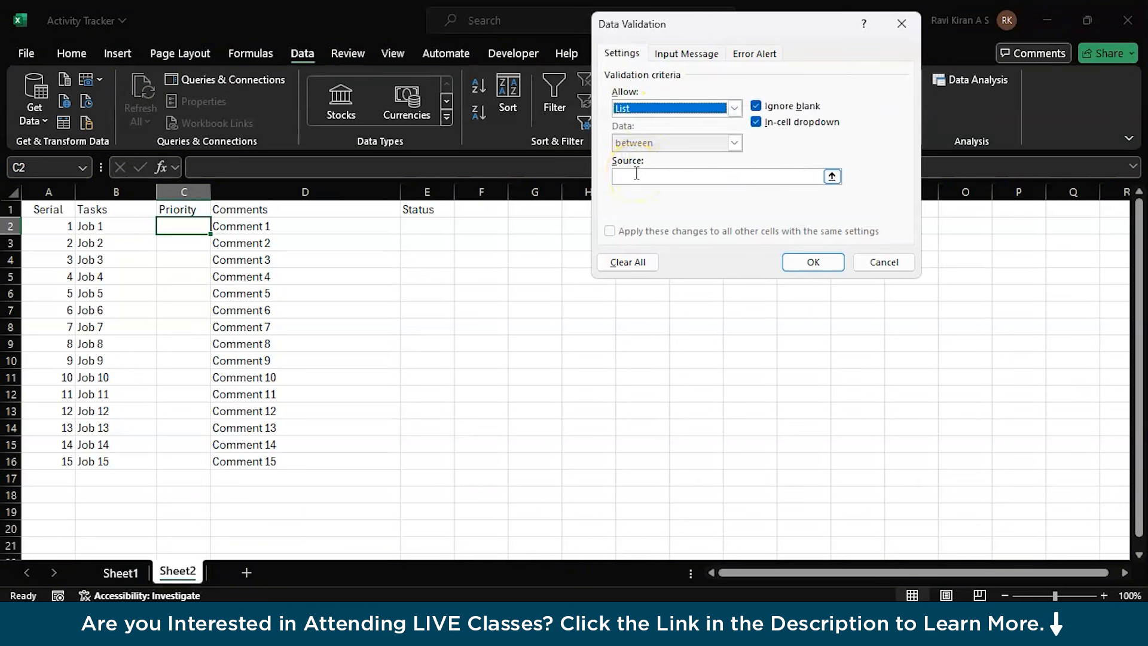
left_click(636, 174)
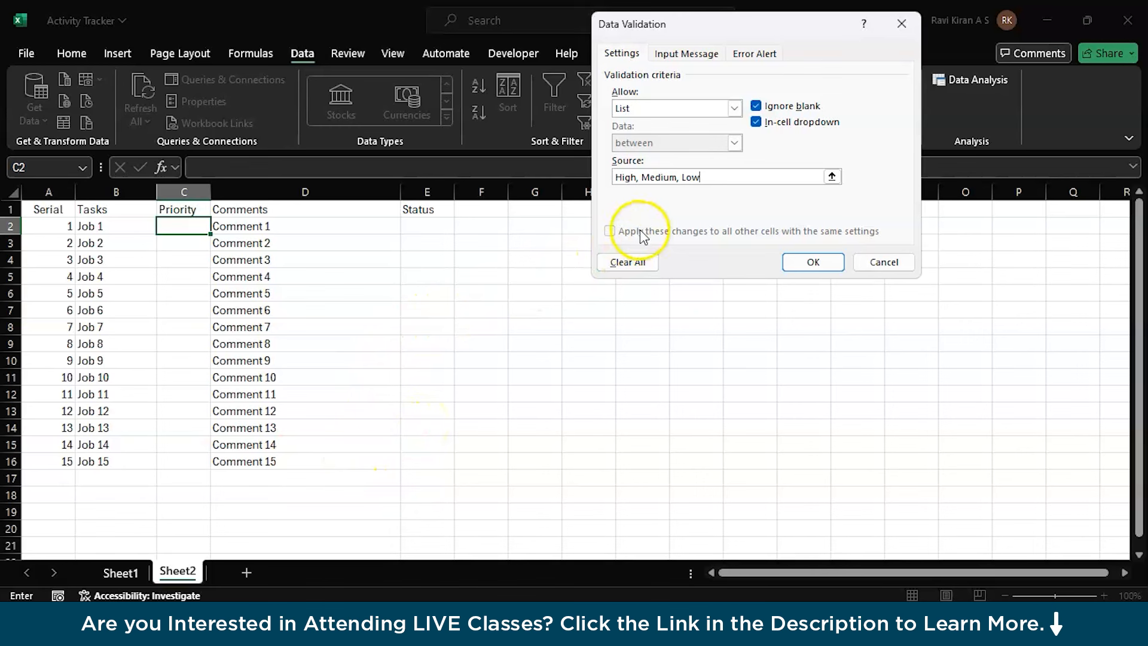
left_click(795, 263)
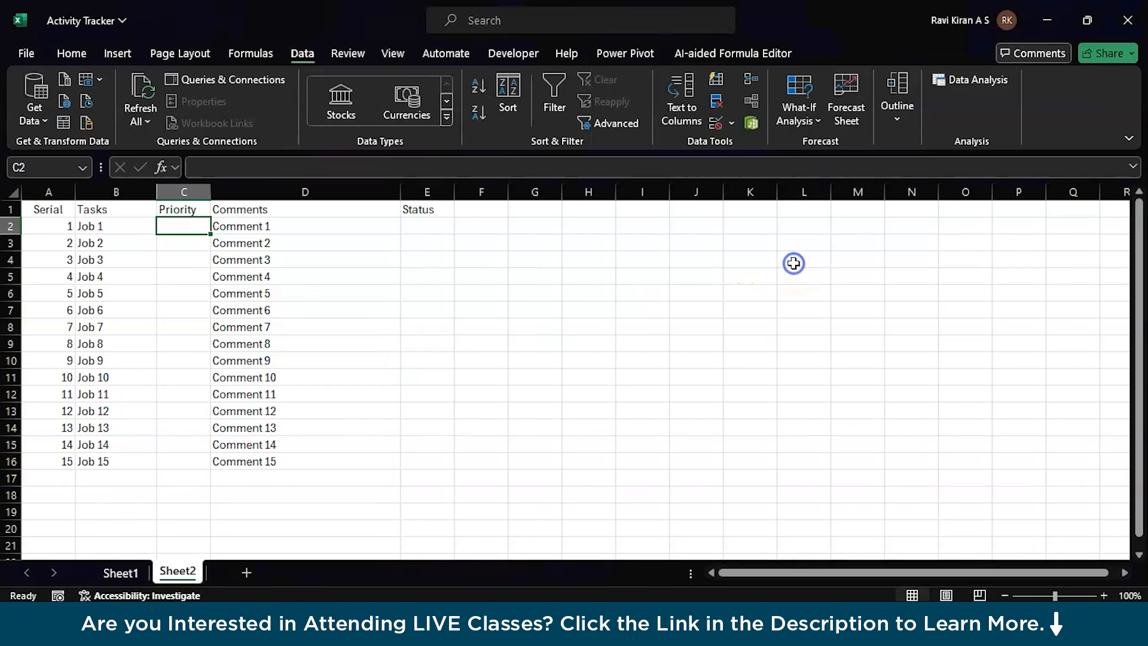
Fill the Priority dropdown from C2 down to C16
left_click(174, 228)
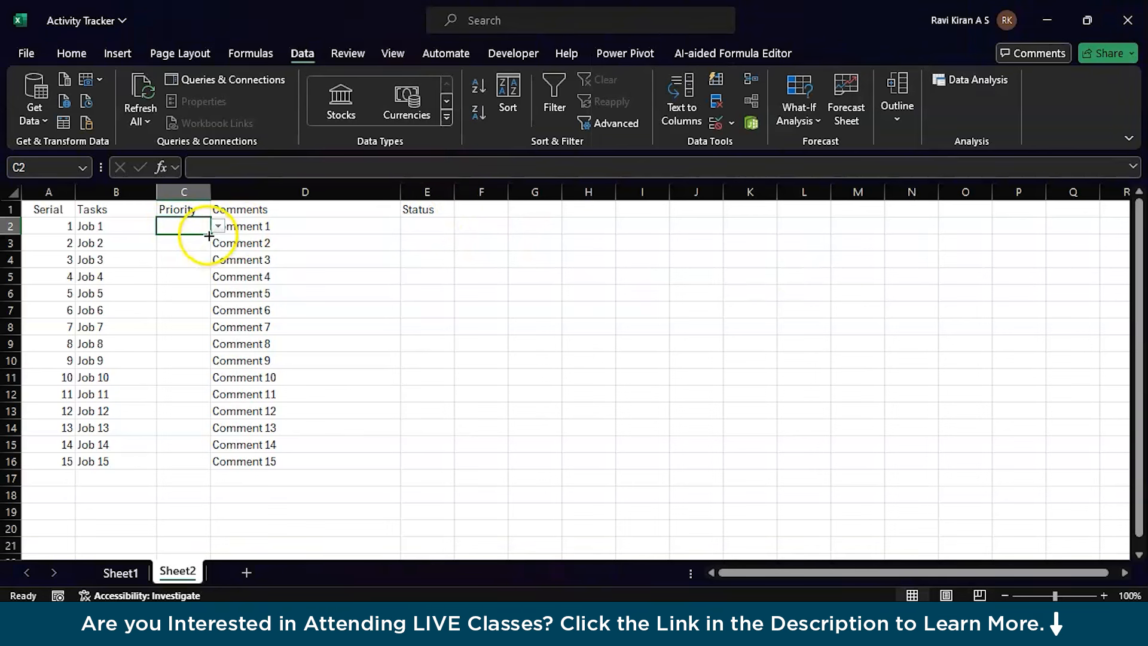
left_click_drag(207, 235, 204, 466)
left_click(199, 425)
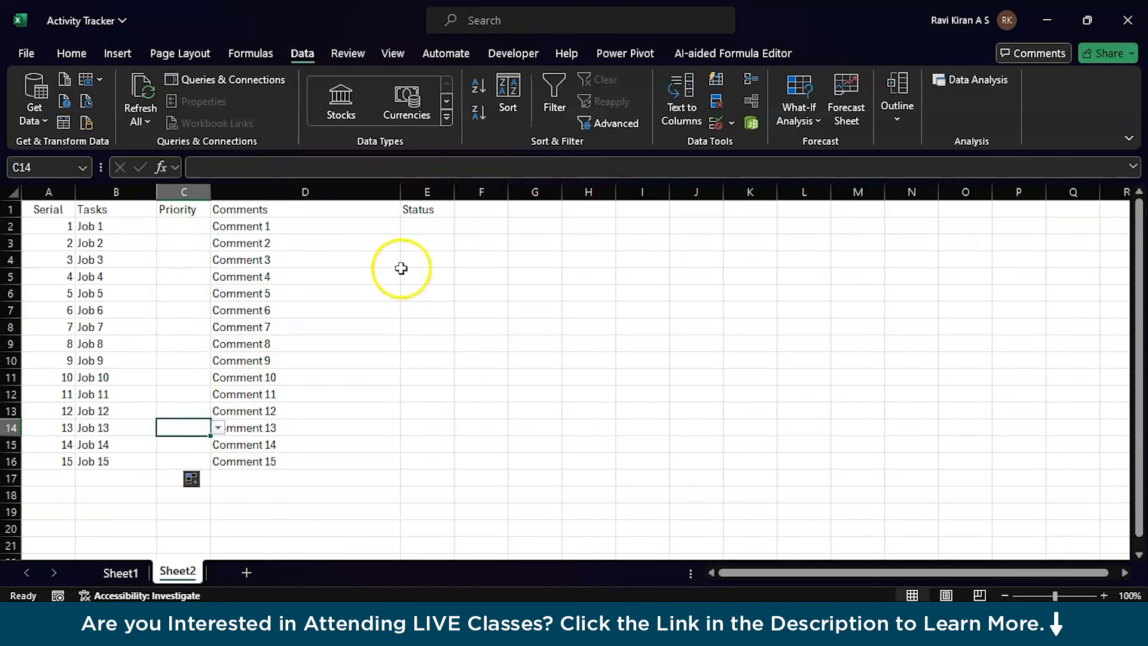
Add a list data validation to the first Status cell, E2, with the source Done, In Progress, Yet to Start
left_click(430, 226)
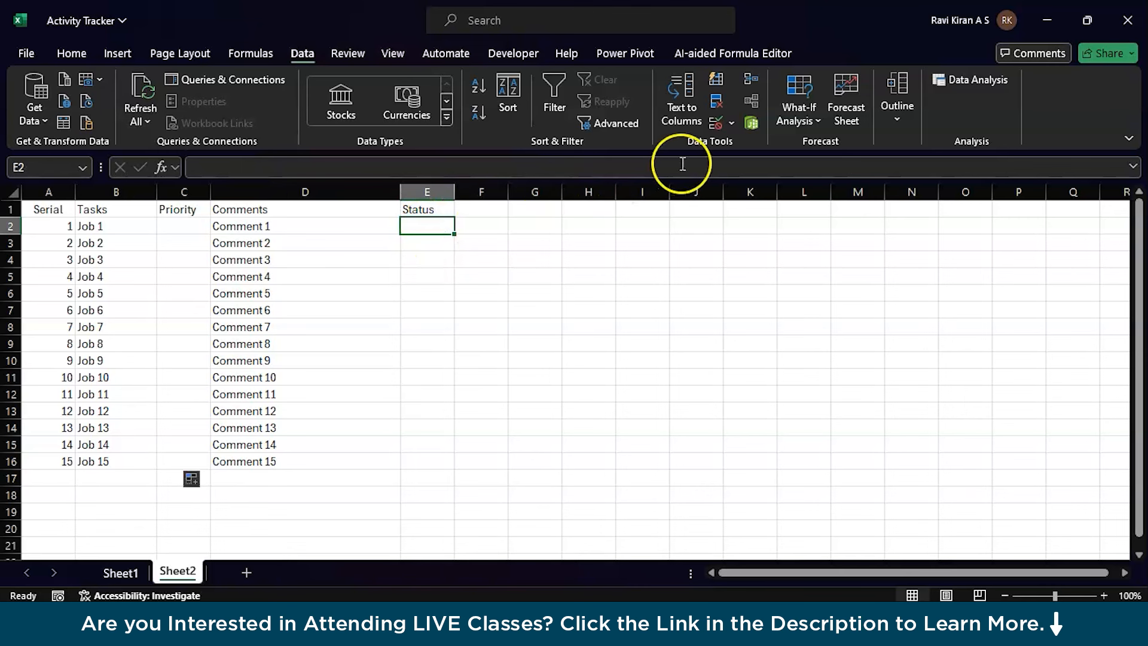
left_click(726, 124)
left_click(733, 122)
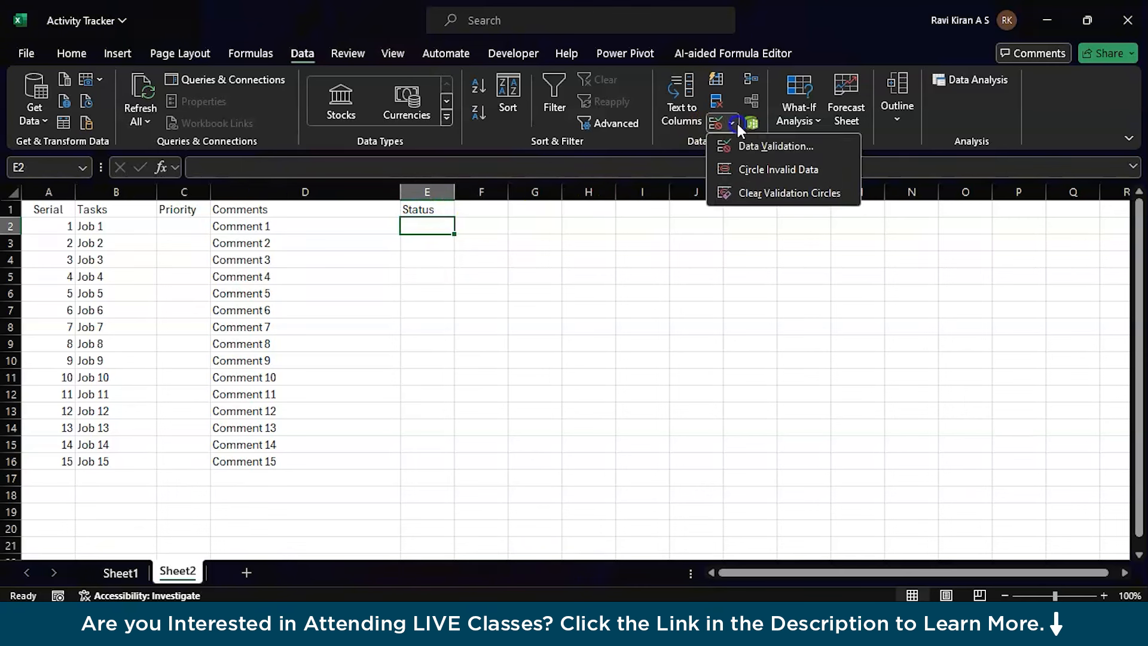
left_click(736, 147)
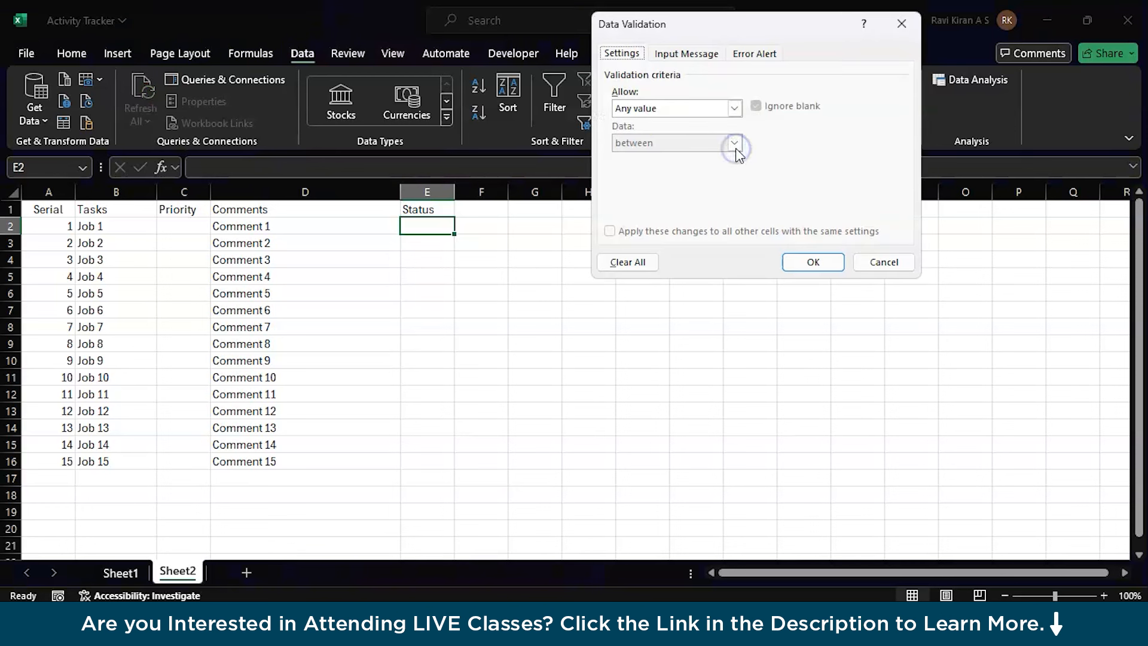
left_click(676, 108)
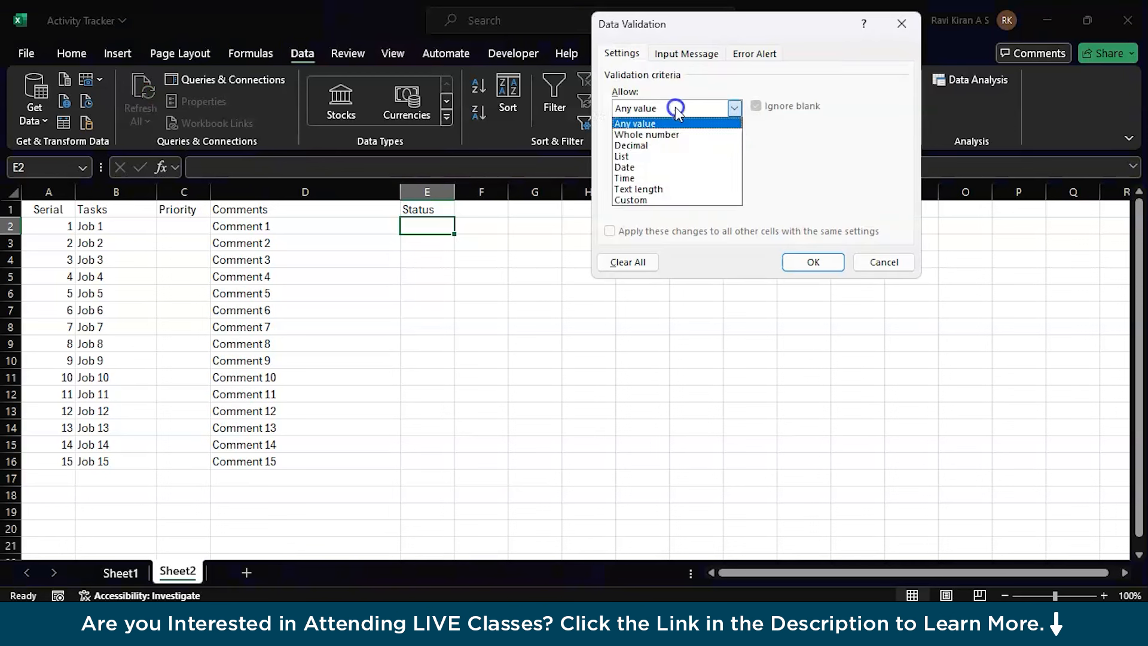
left_click(652, 157)
left_click(644, 177)
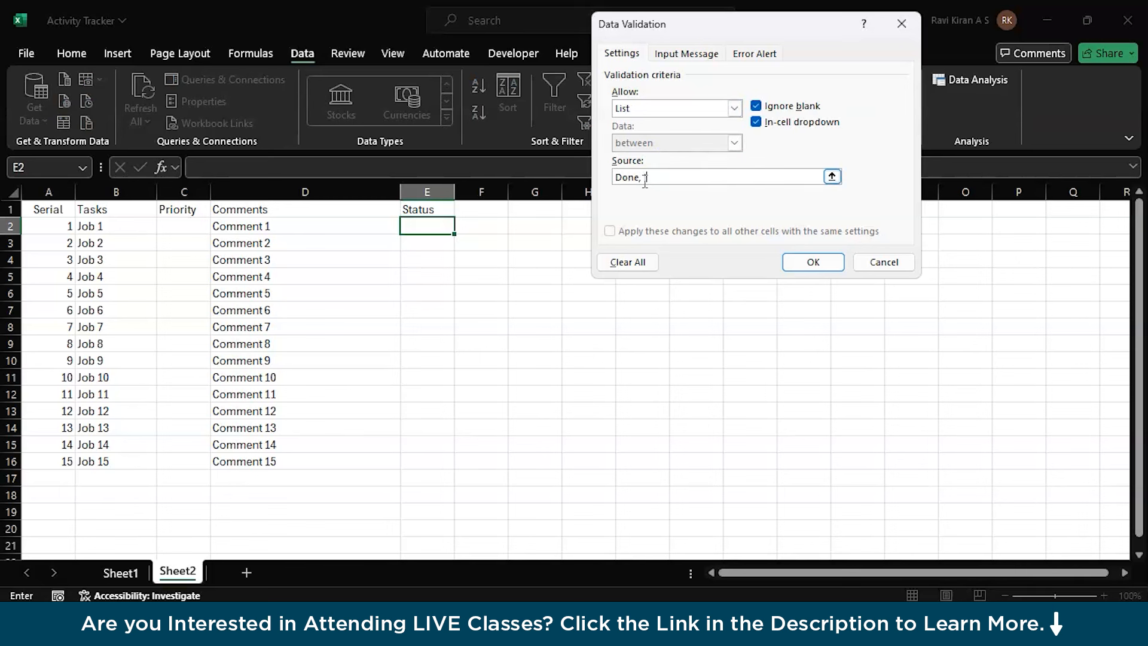
type("Done, In Progress, Yet to Start")
left_click(809, 266)
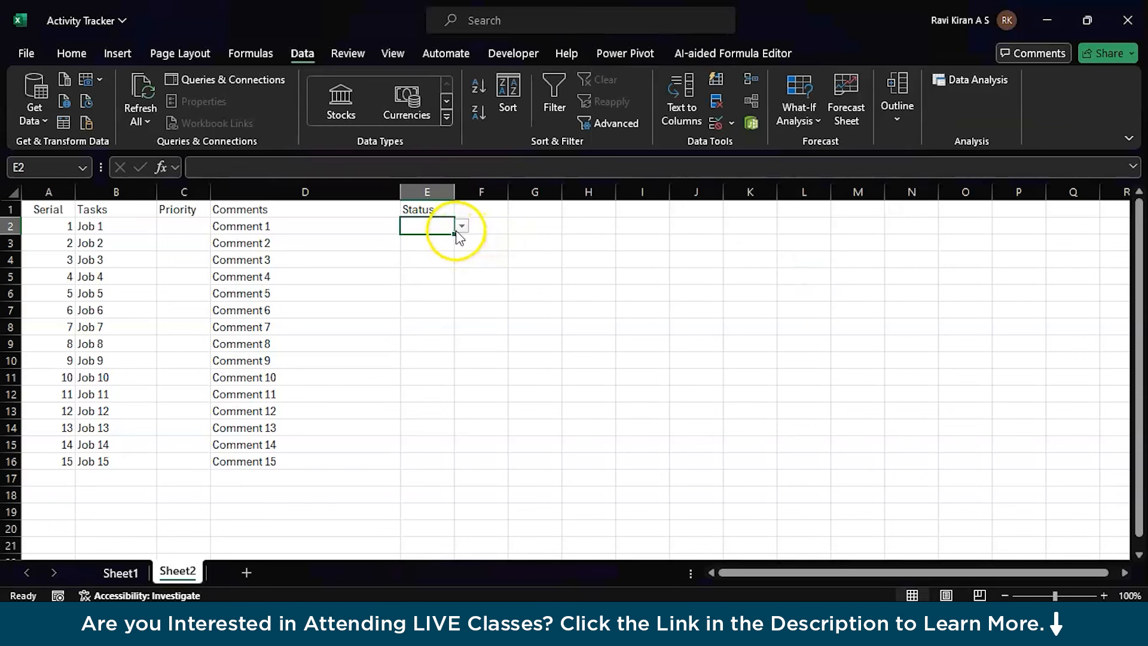
Fill the Status dropdown from E2 down to E16
left_click_drag(453, 237, 458, 457)
double_click(461, 458)
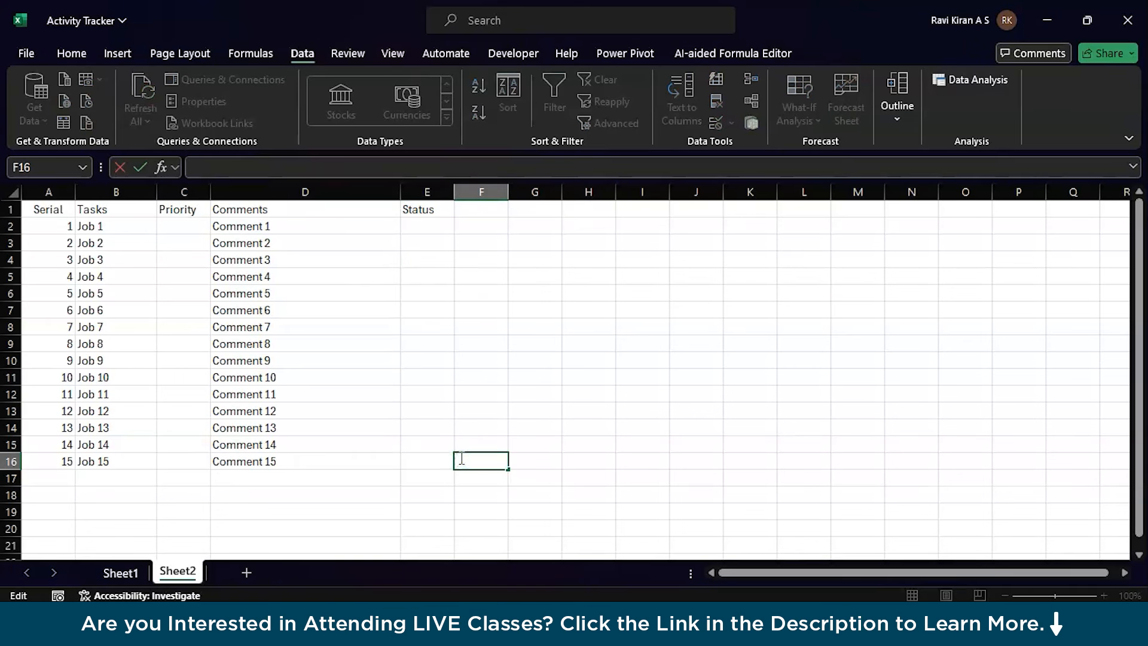
left_click(448, 277)
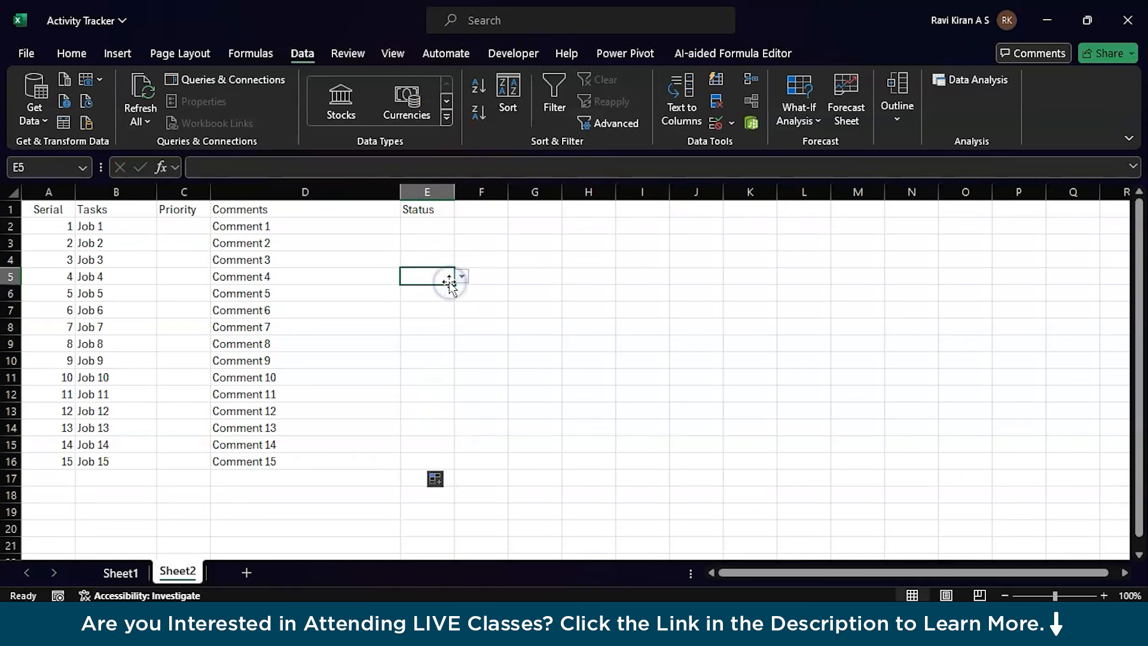
Set the Priority of Job 1 to High from its dropdown and copy it to Jobs 3, 7, 9 and 12
left_click(180, 224)
left_click(213, 225)
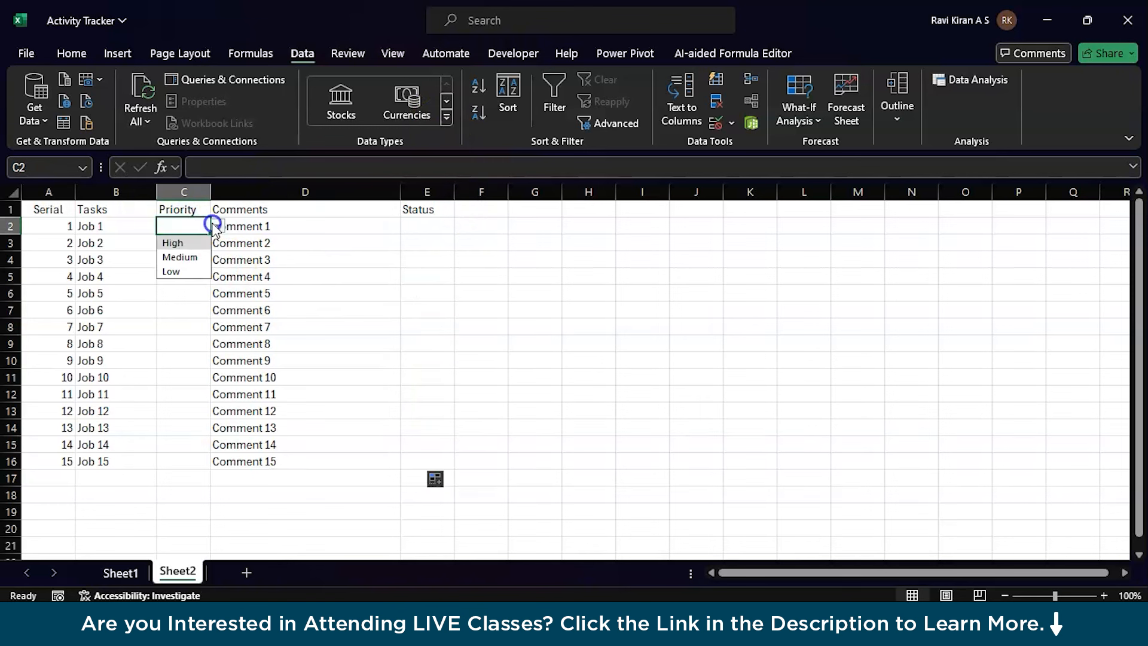
left_click(180, 243)
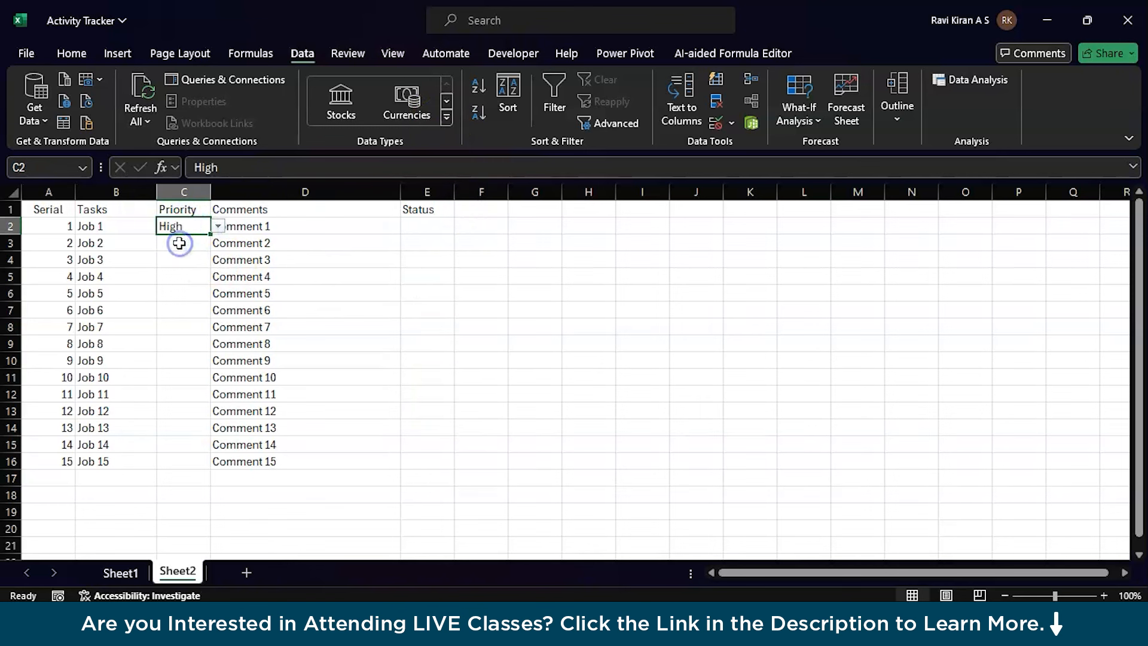
key("ctrl+c")
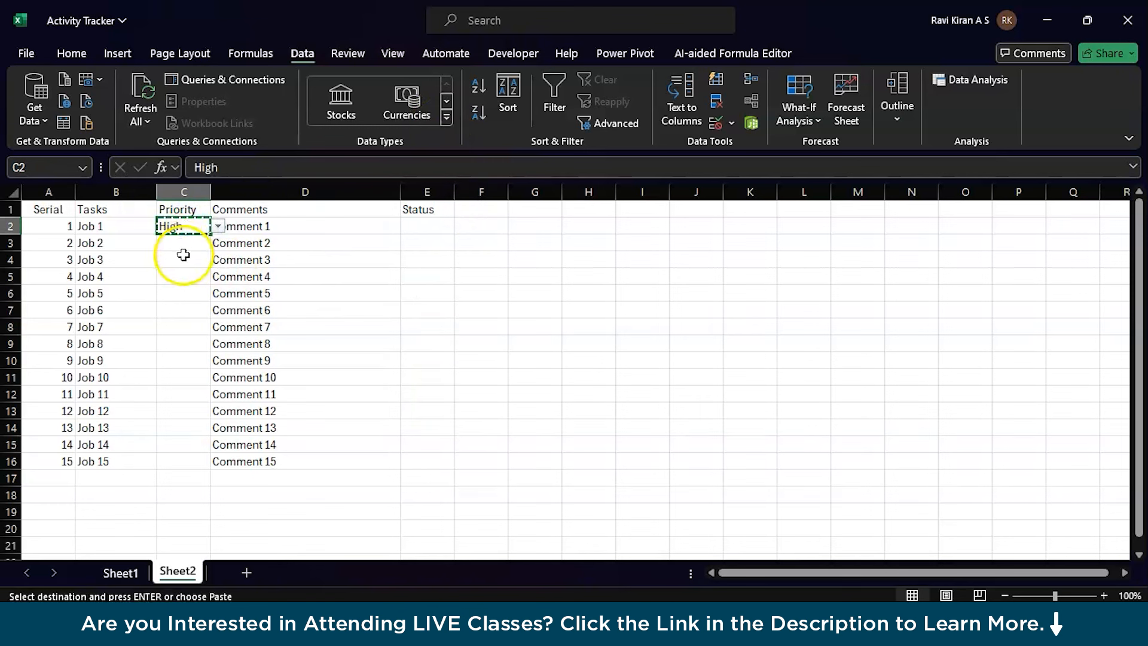
left_click(183, 258)
key("ctrl+v")
left_click(180, 327)
key("ctrl+v")
left_click(167, 366)
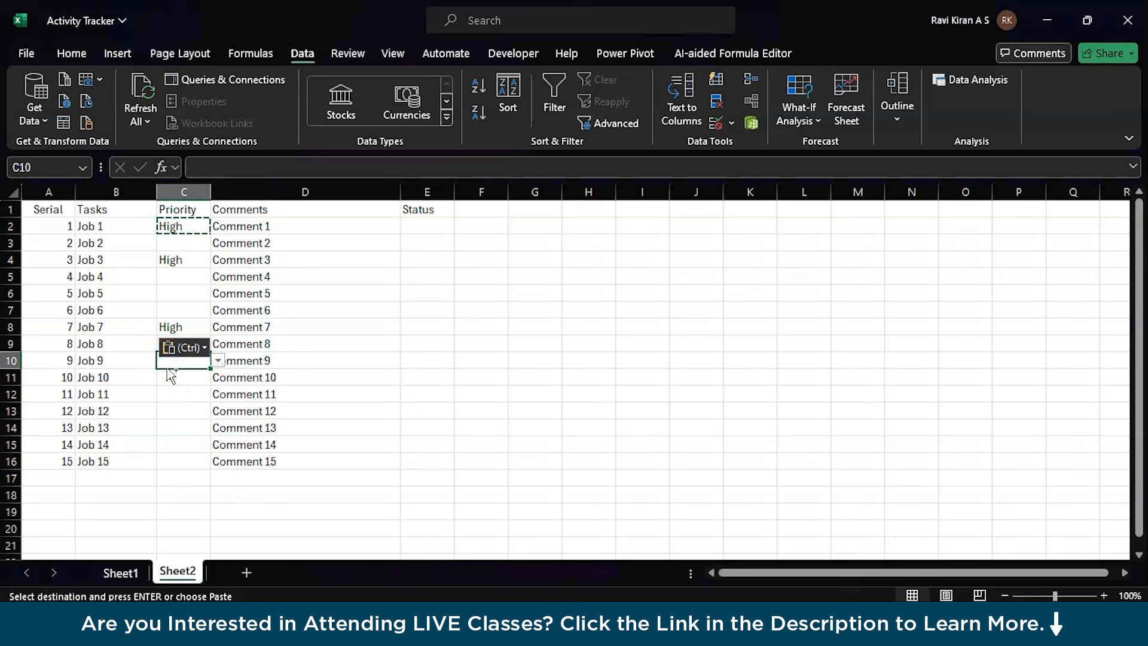
key("ctrl+v")
left_click(168, 410)
key("ctrl+v")
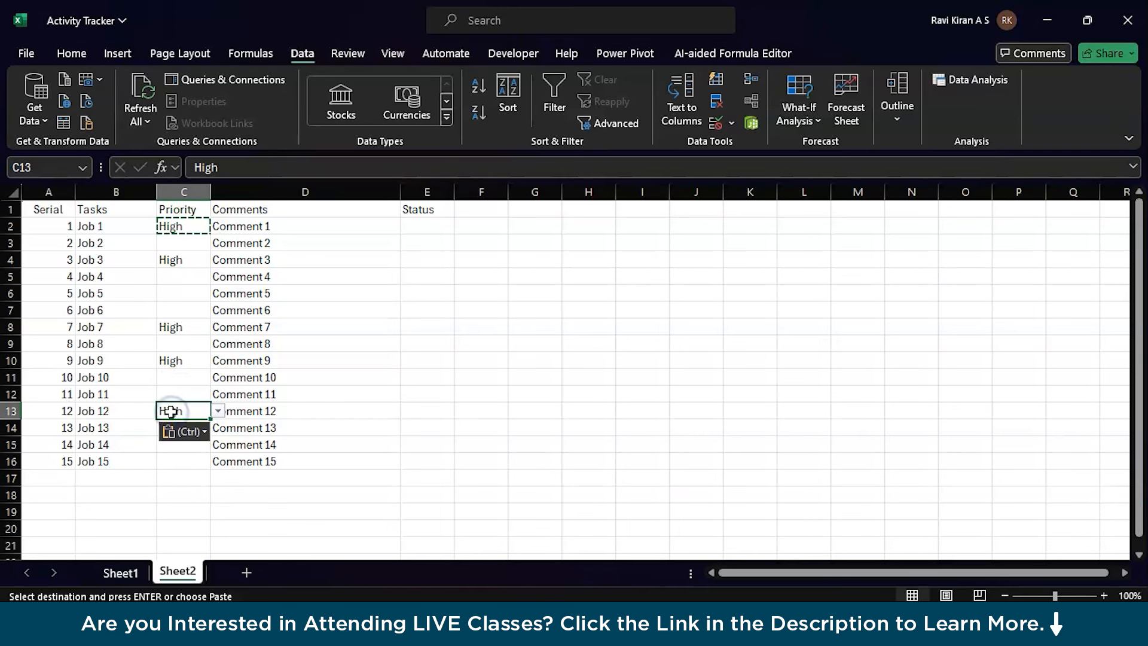
left_click(169, 462)
Set the Priority of Job 2 to Medium and copy it to Jobs 5, 11 and 14
left_click(187, 245)
left_click(218, 243)
left_click(190, 275)
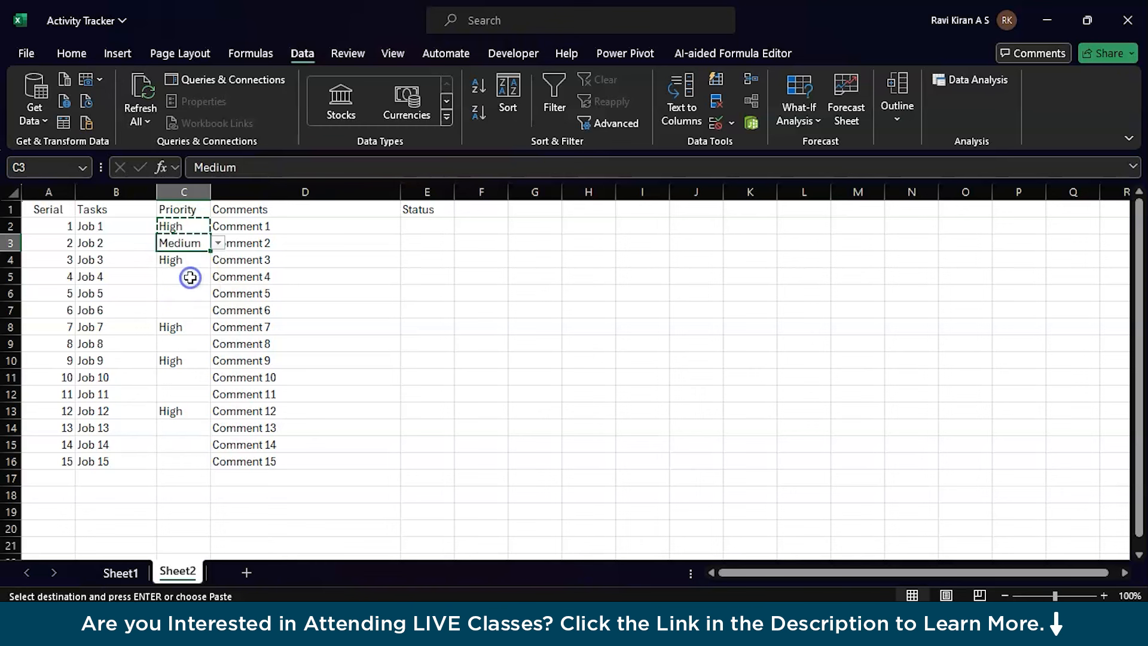
key("ctrl+c")
left_click(183, 295)
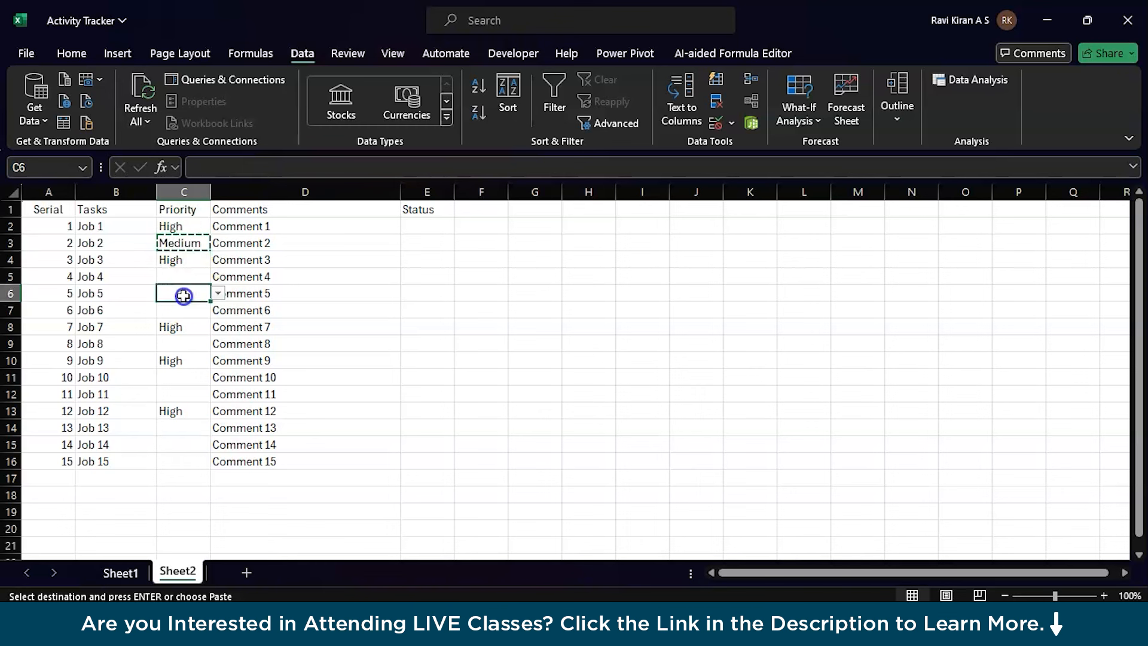
key("ctrl+v")
left_click(180, 392)
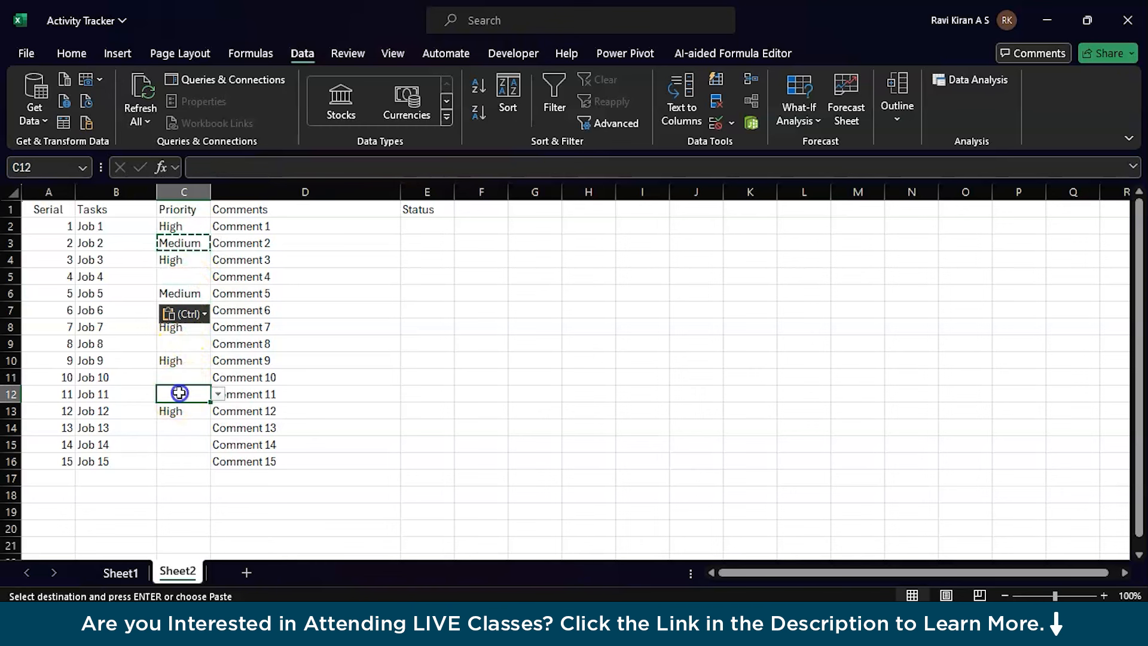
key("ctrl+v")
left_click(175, 441)
key("ctrl+v")
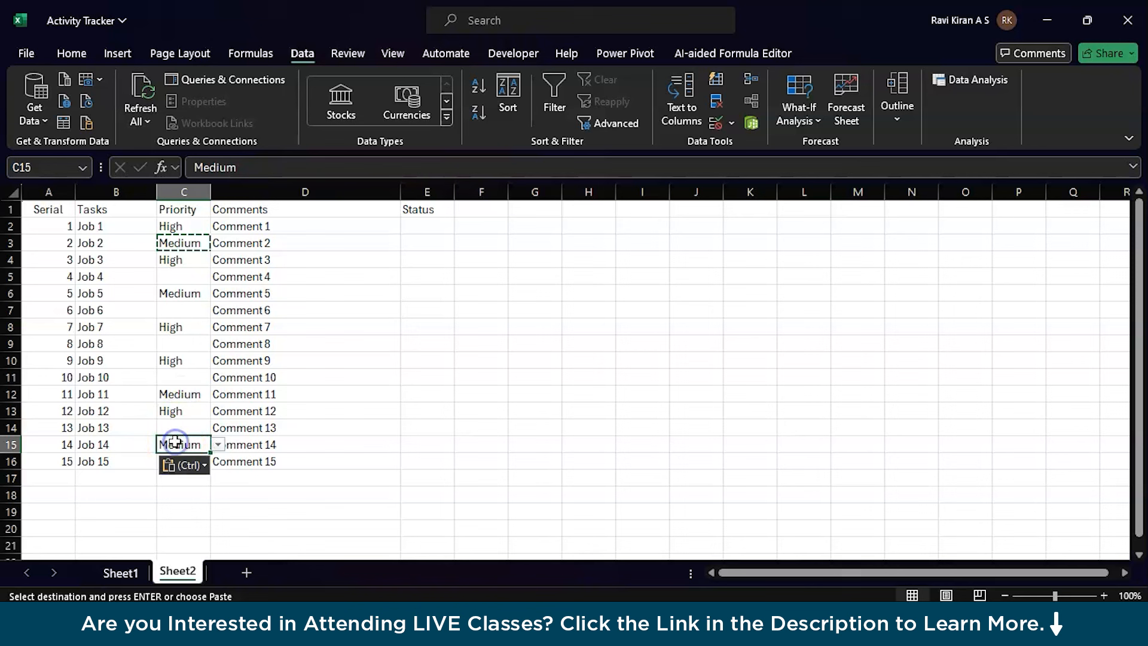
Set the Priority of Job 4 to Low and copy it to Jobs 6, 8, 10, 13 and 15
left_click(189, 278)
left_click(218, 276)
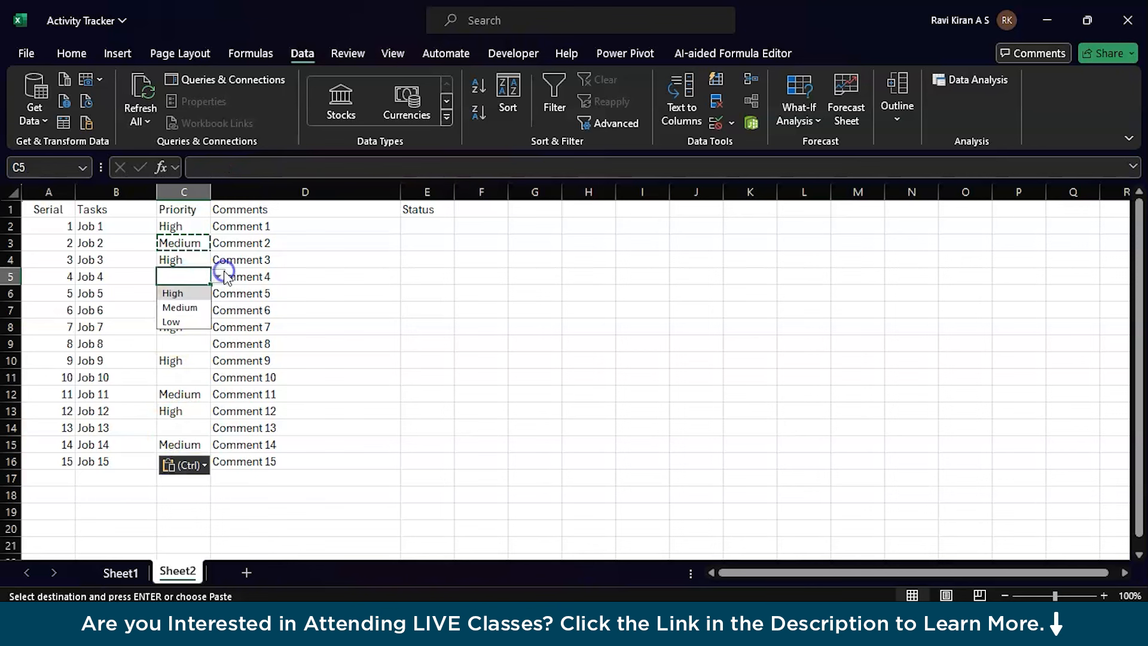
left_click(197, 326)
key("ctrl+c")
left_click(186, 312)
key("ctrl+v")
left_click(170, 344)
key("ctrl+v")
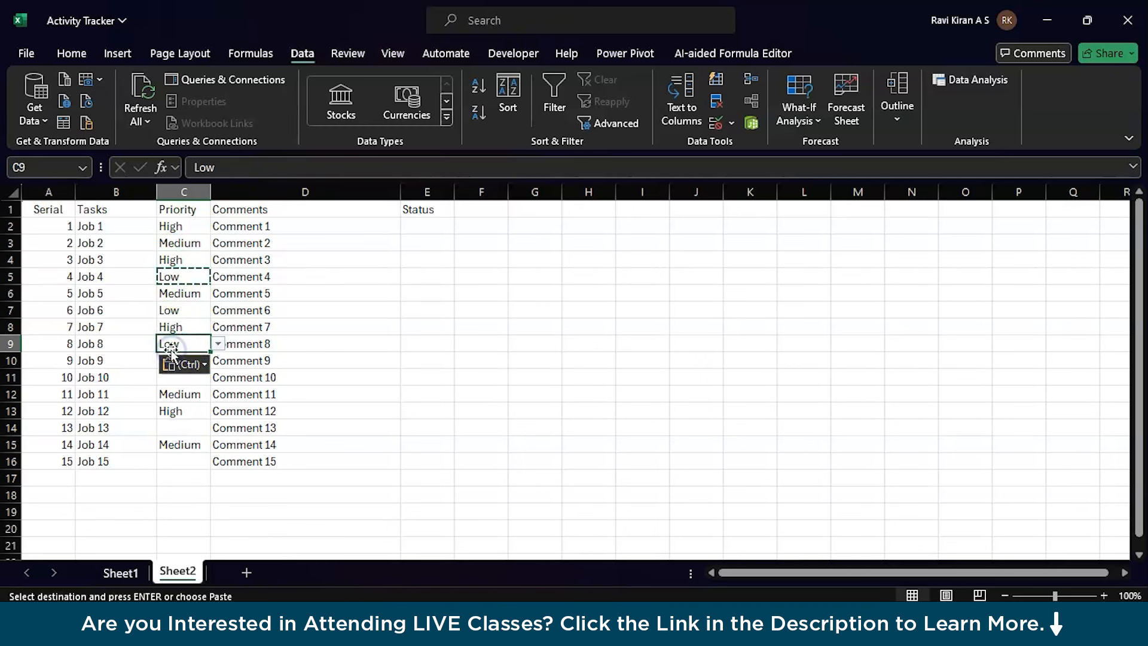
left_click(180, 378)
key("ctrl+v")
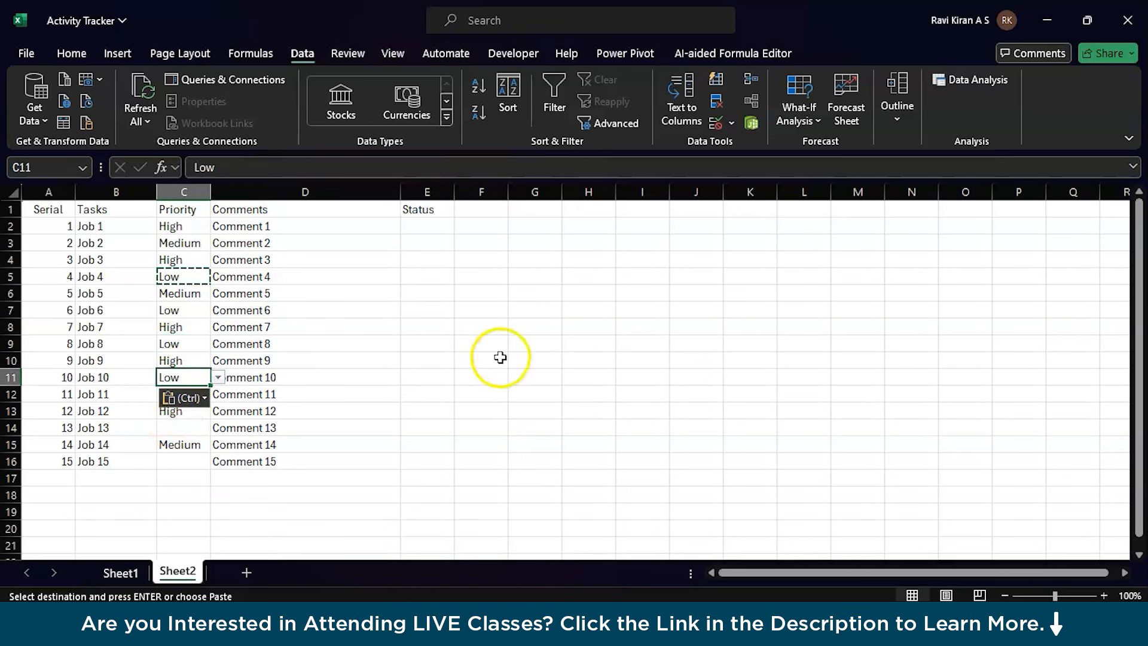
left_click(183, 431)
key("ctrl+v")
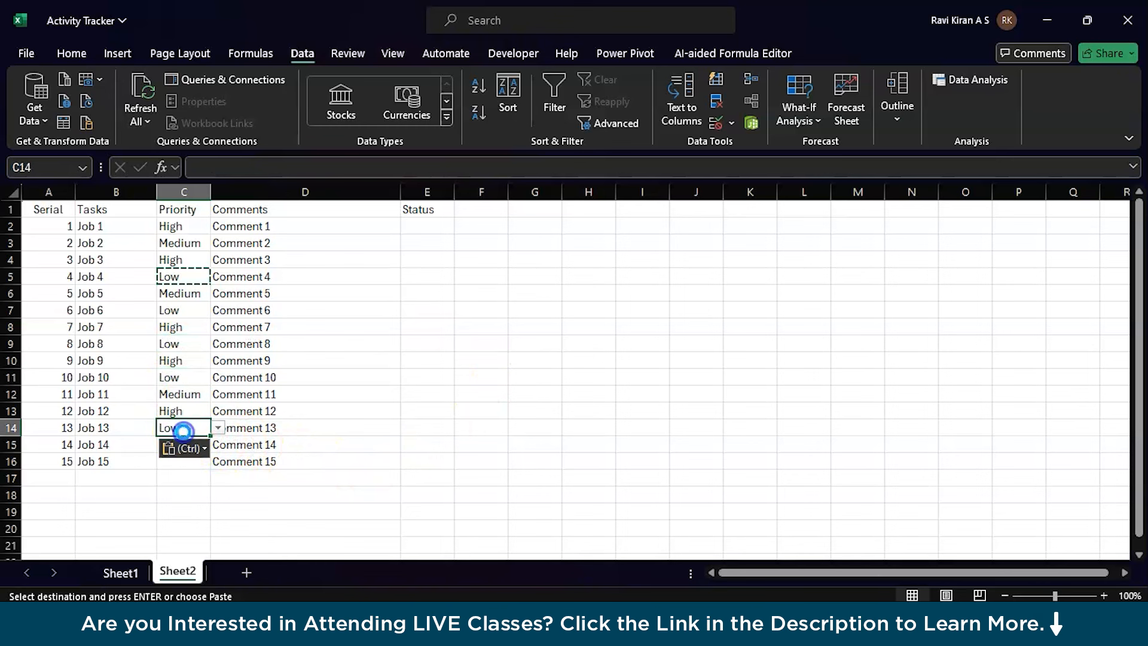
left_click(175, 461)
key("ctrl+v")
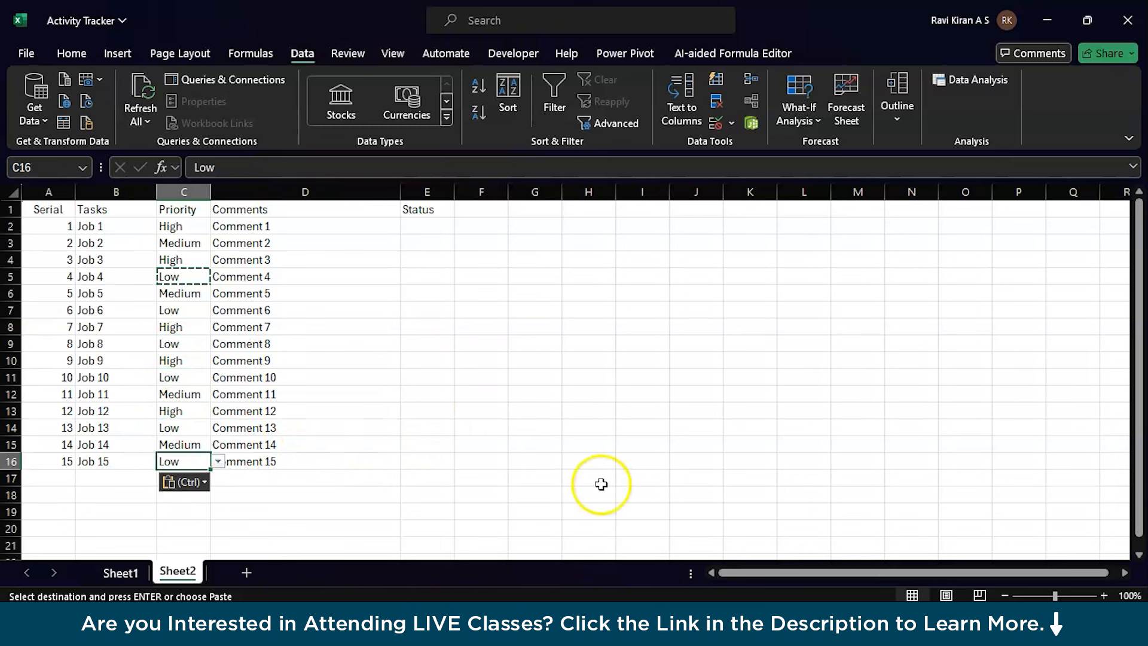
left_click(698, 460)
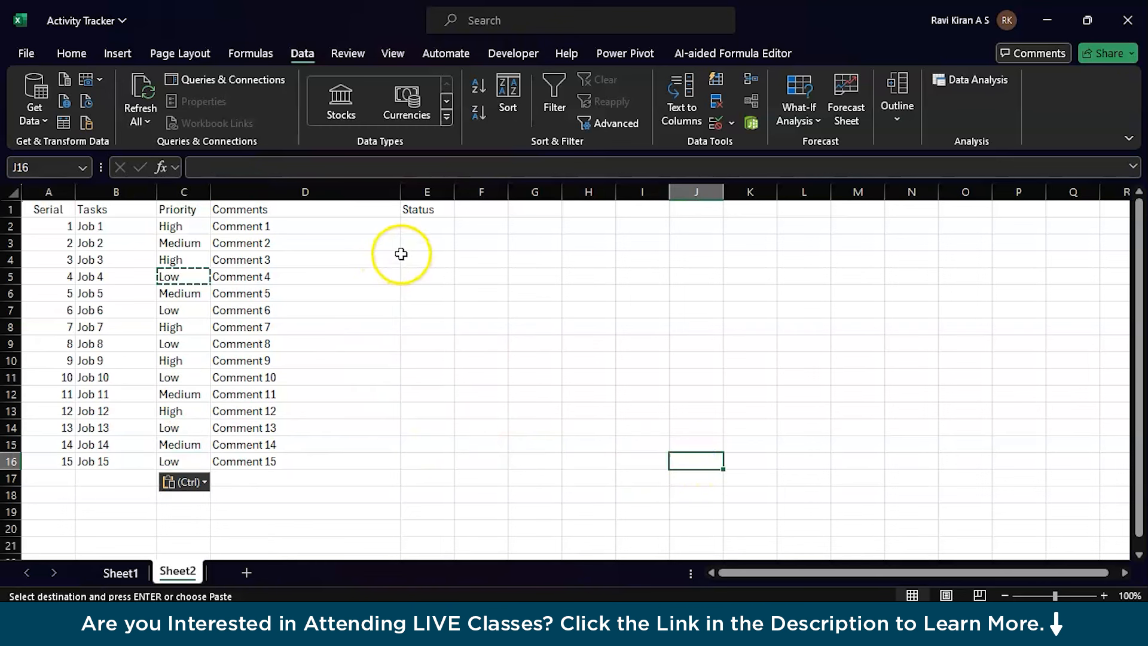
Set the Status of Job 1 to In Progress and copy it to Jobs 2, 5, 9 and 14
left_click(437, 228)
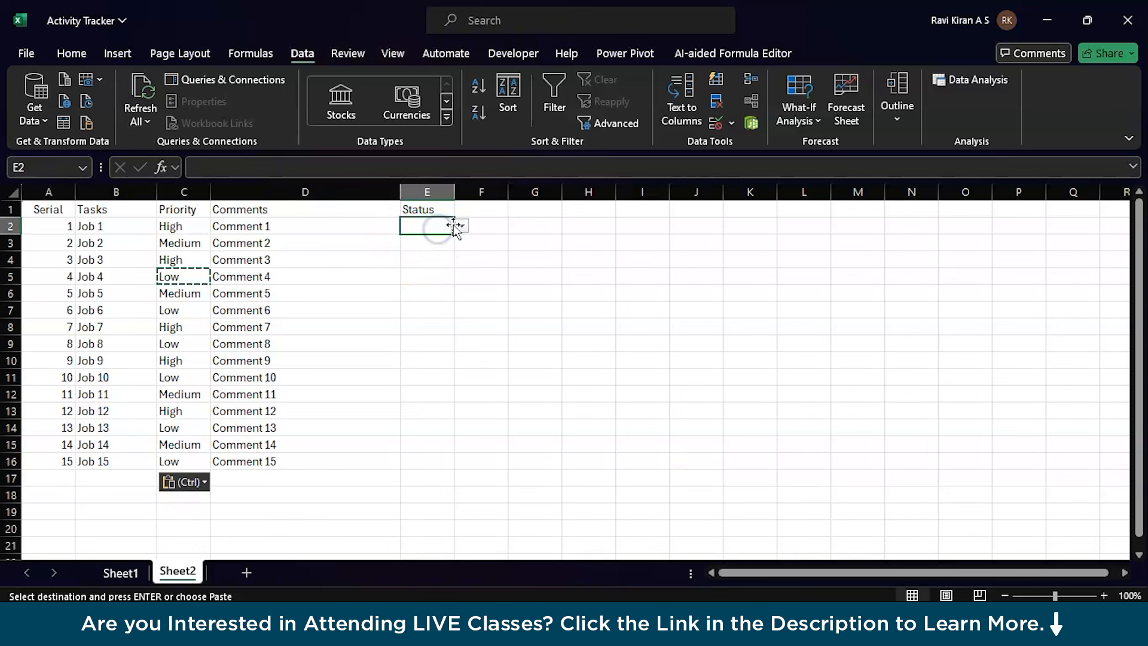
left_click(462, 226)
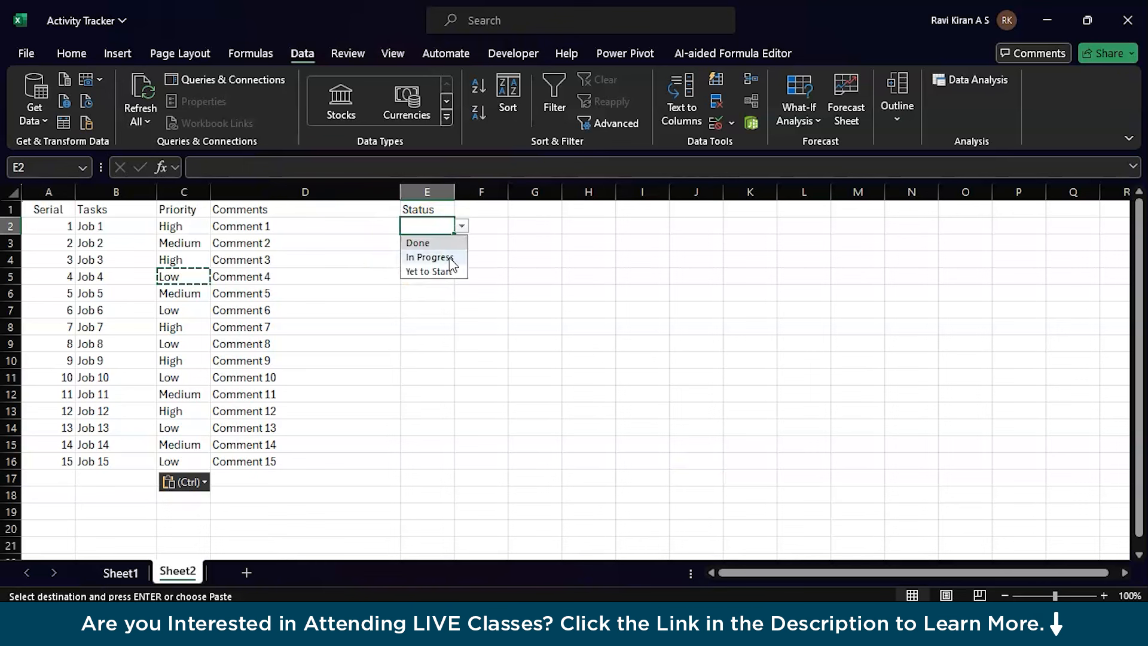
left_click(450, 257)
key("ctrl+c")
left_click(424, 250)
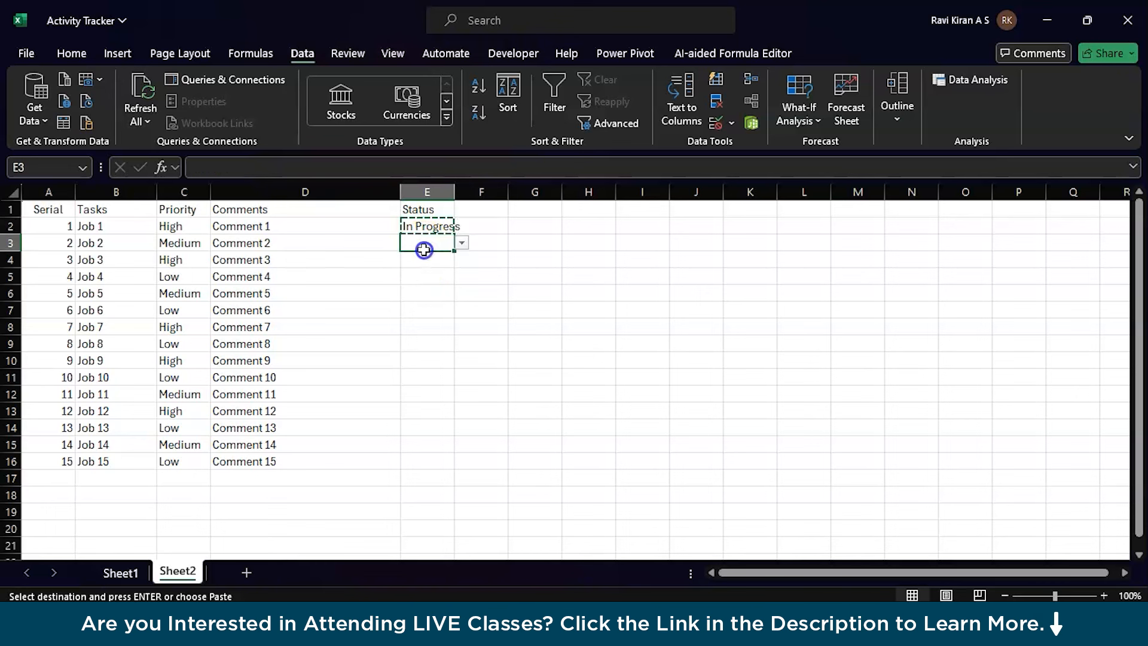
key("ctrl+v")
left_click(412, 292)
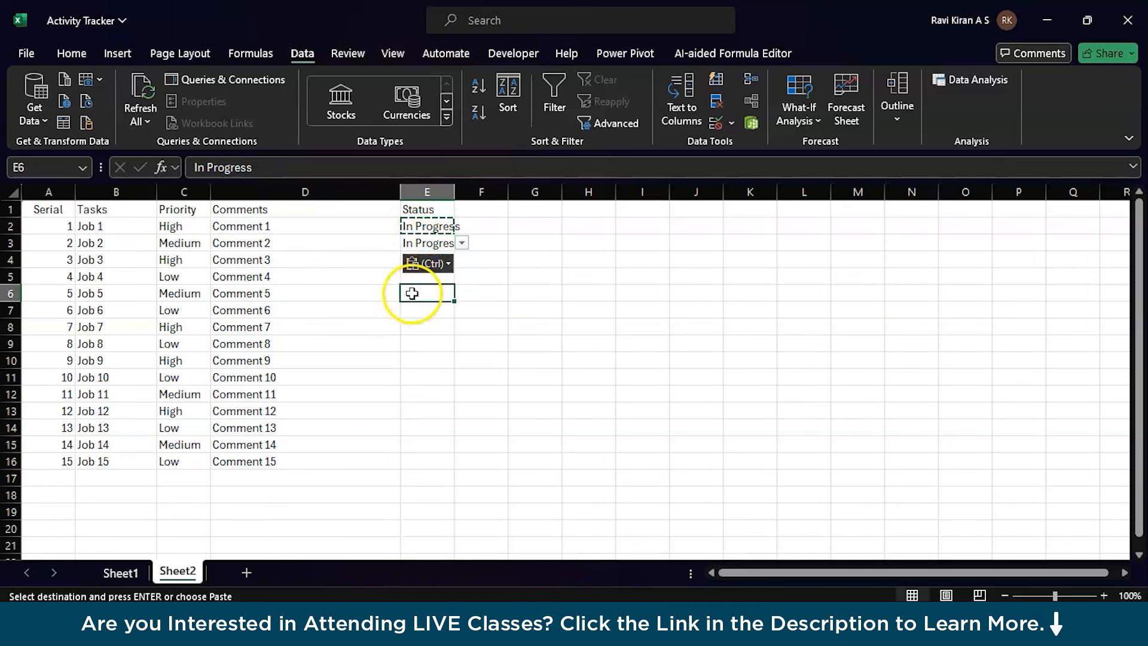
key("ctrl+v")
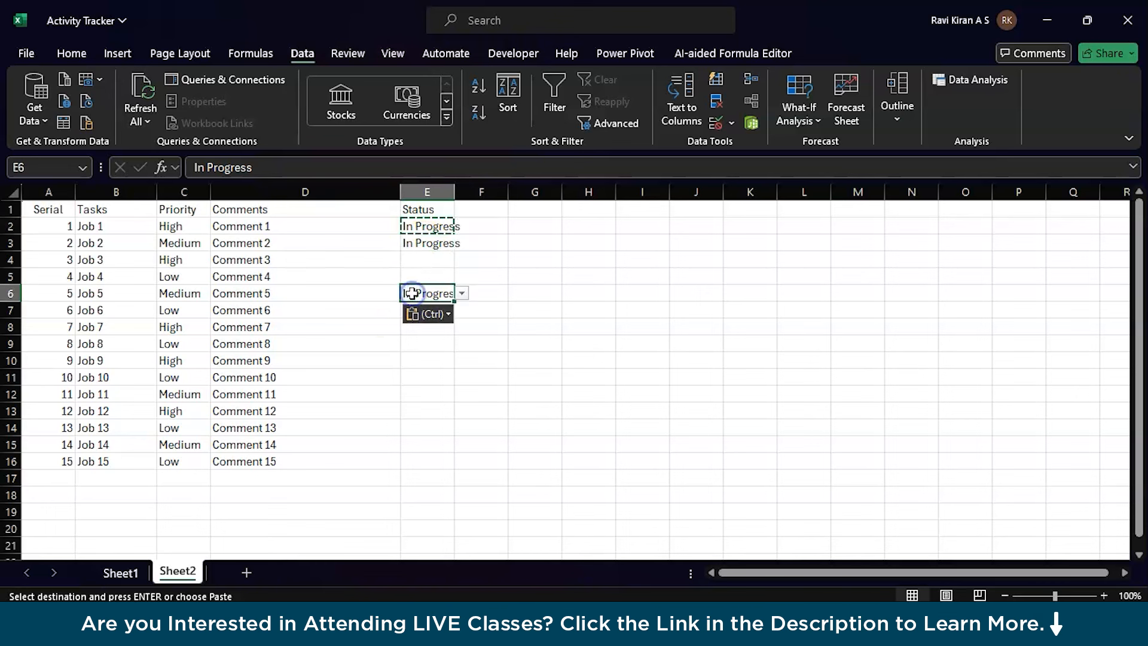
left_click(409, 361)
key("ctrl+v")
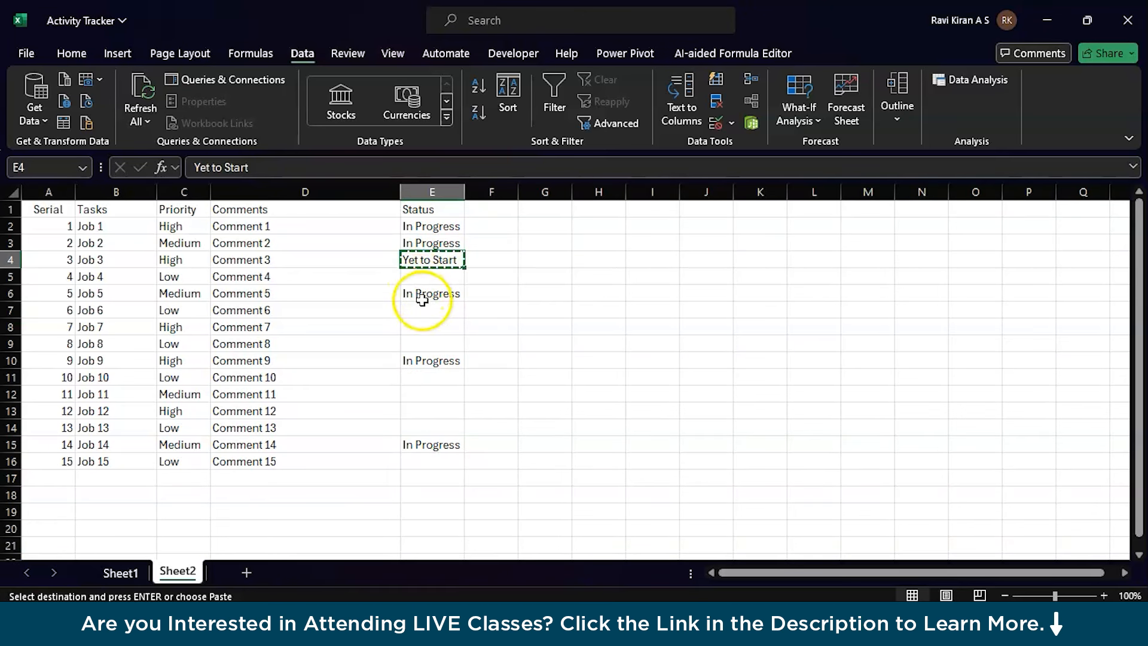
Copy the Yet to Start status of Job 3 to Jobs 7, 11 and 12
left_click(425, 327)
key("ctrl+v")
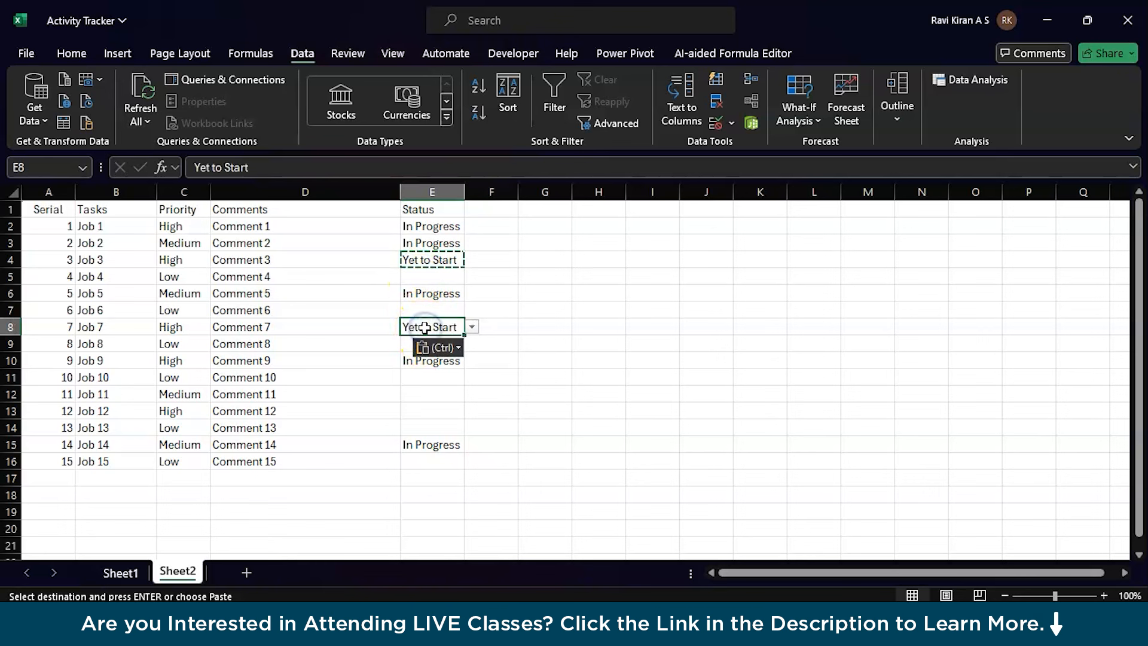
left_click(418, 397)
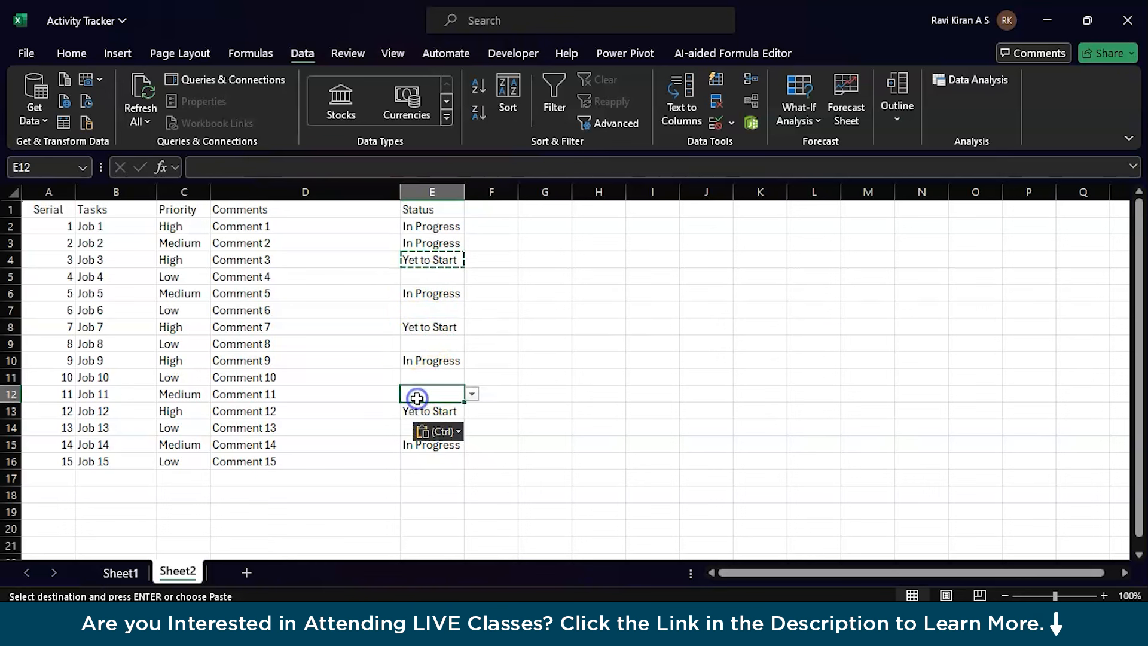
key("ctrl+v")
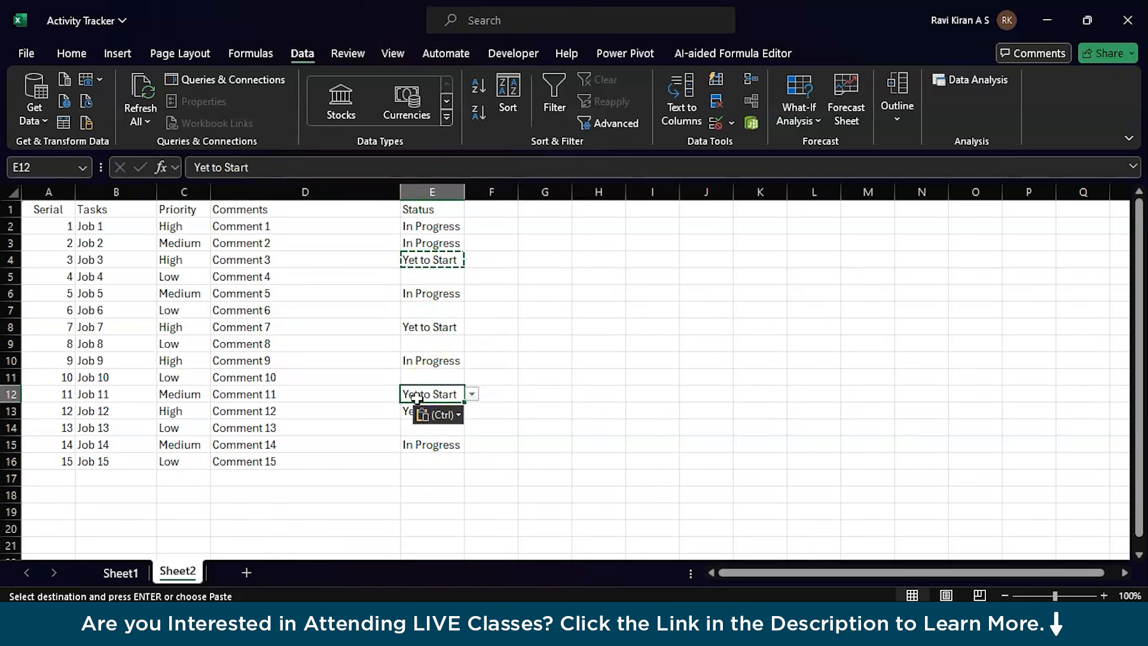
left_click(412, 428)
Choose Done as the Status of Job 4 in cell E5
left_click(431, 281)
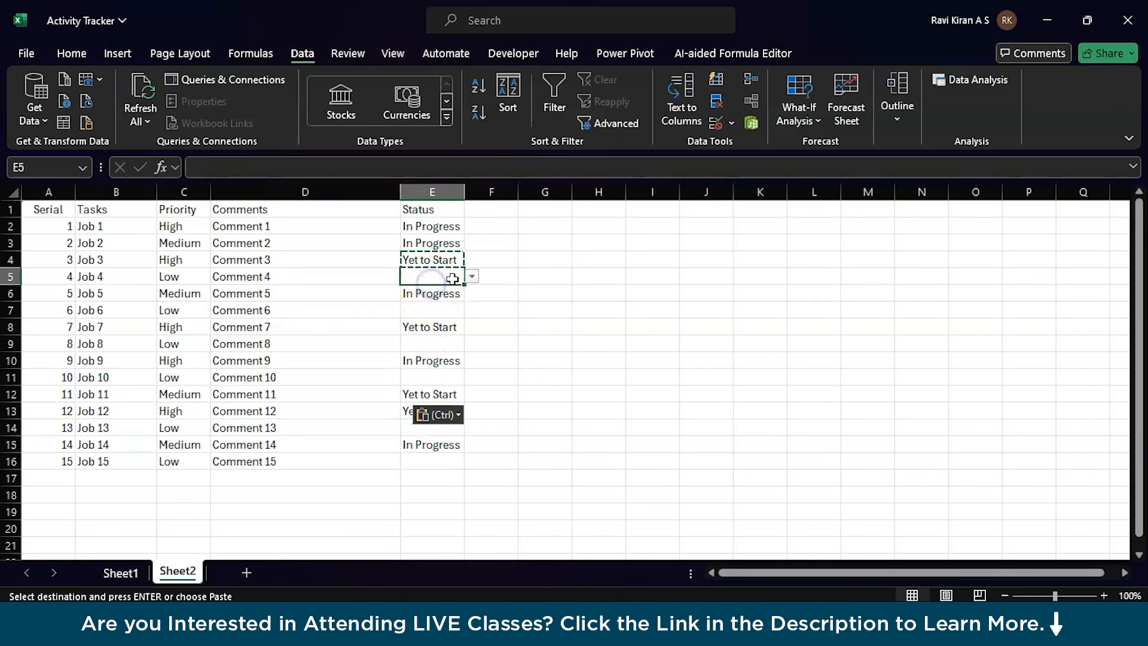
left_click(473, 277)
left_click(455, 295)
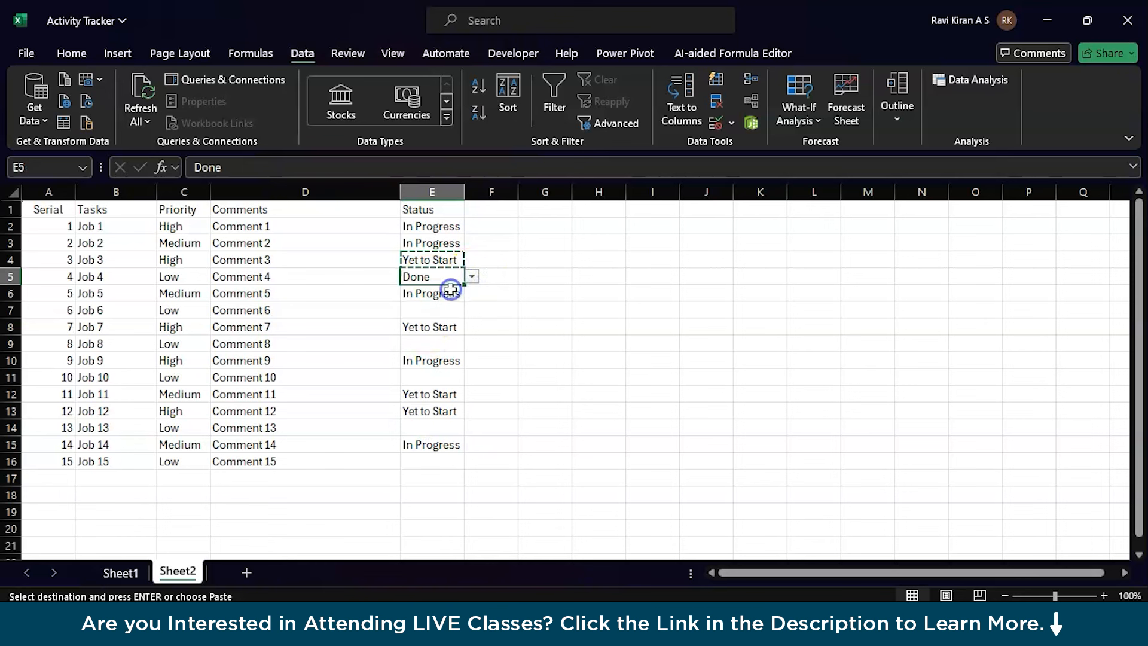
left_click(553, 290)
Copy the Done status of Job 4 to Jobs 6, 8, 10, 13 and 15
left_click(436, 275)
key("ctrl+c")
left_click(433, 310)
key("ctrl+v")
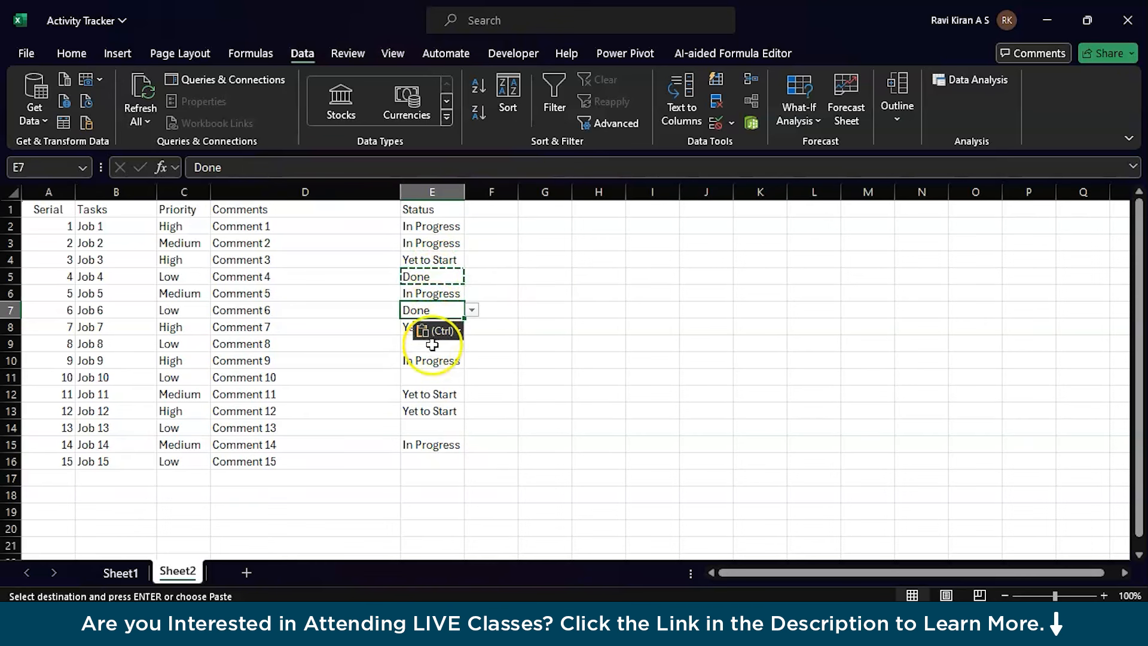
left_click(411, 358)
left_click(404, 342)
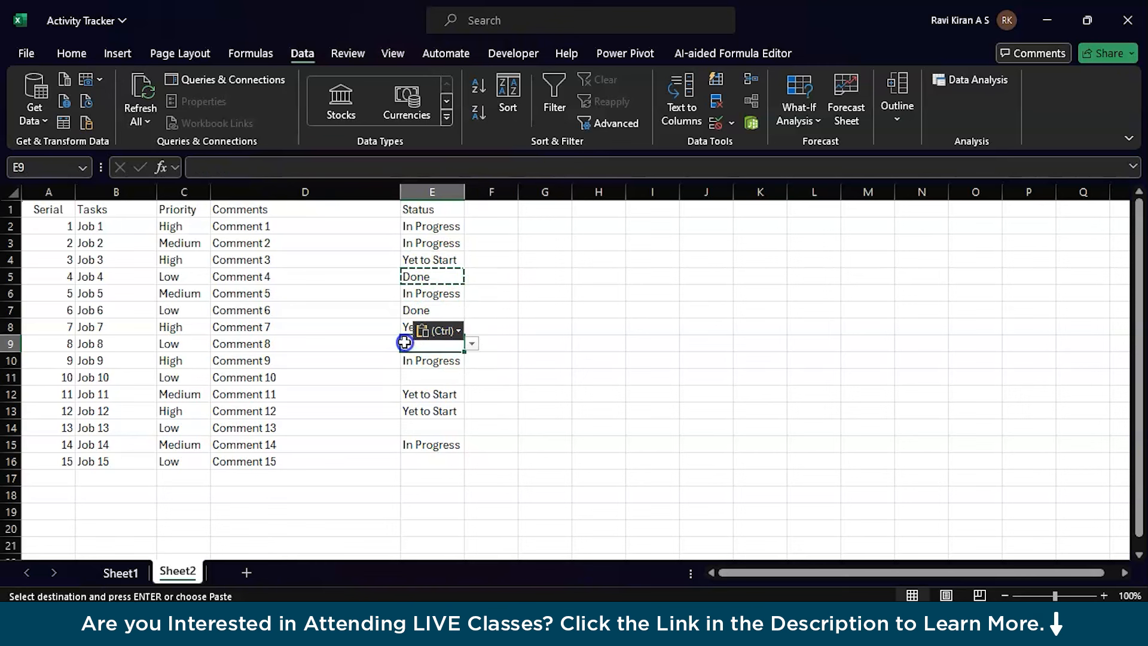
key("ctrl+v")
left_click(407, 378)
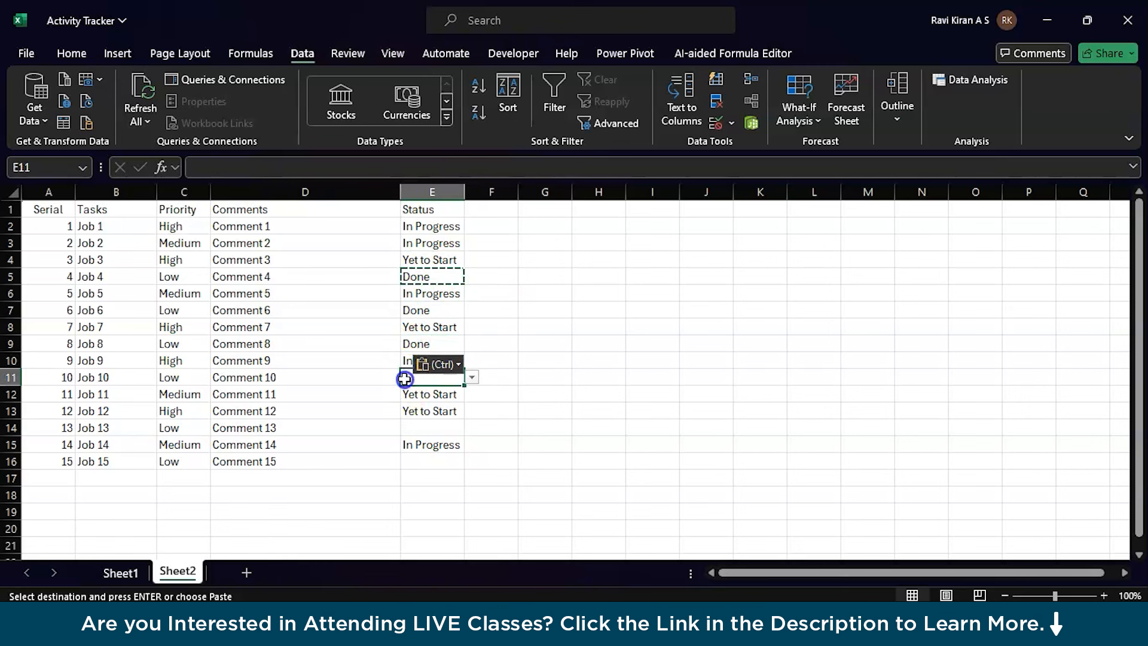
key("ctrl+v")
left_click(419, 428)
key("ctrl+v")
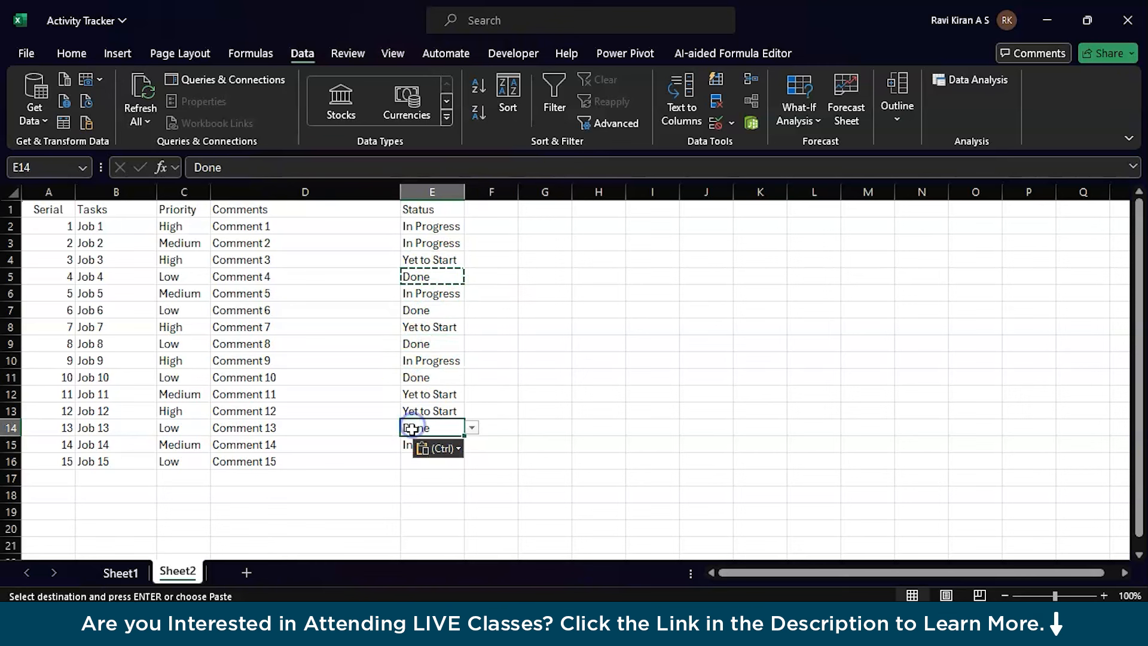
left_click(415, 475)
left_click(415, 469)
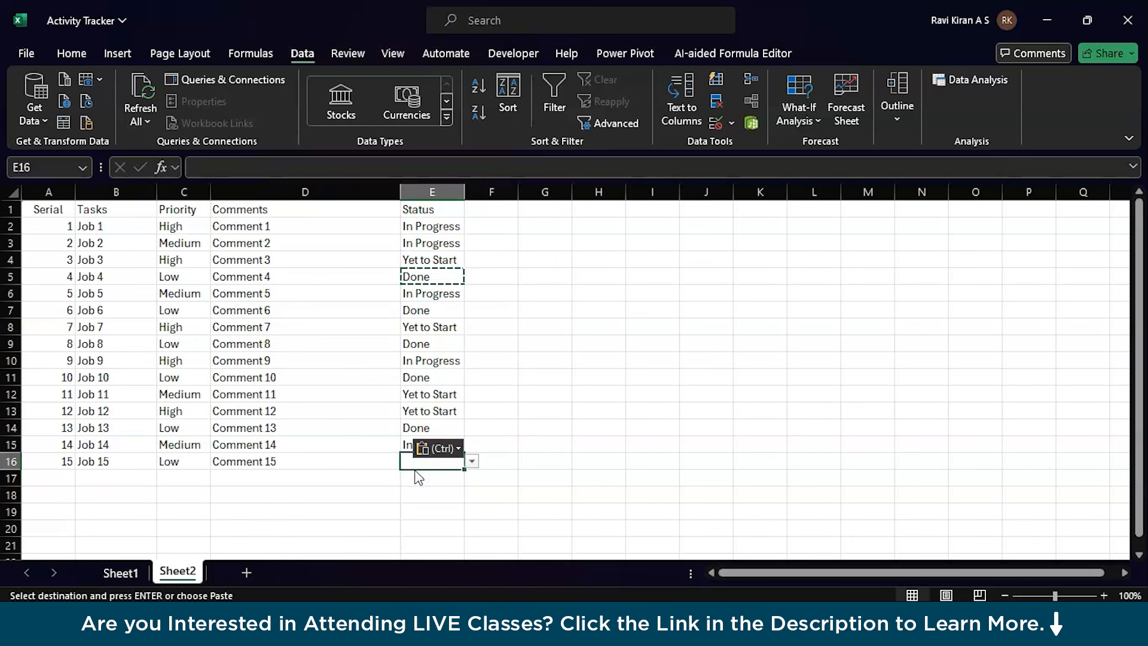
key("ctrl+v")
left_click(595, 372)
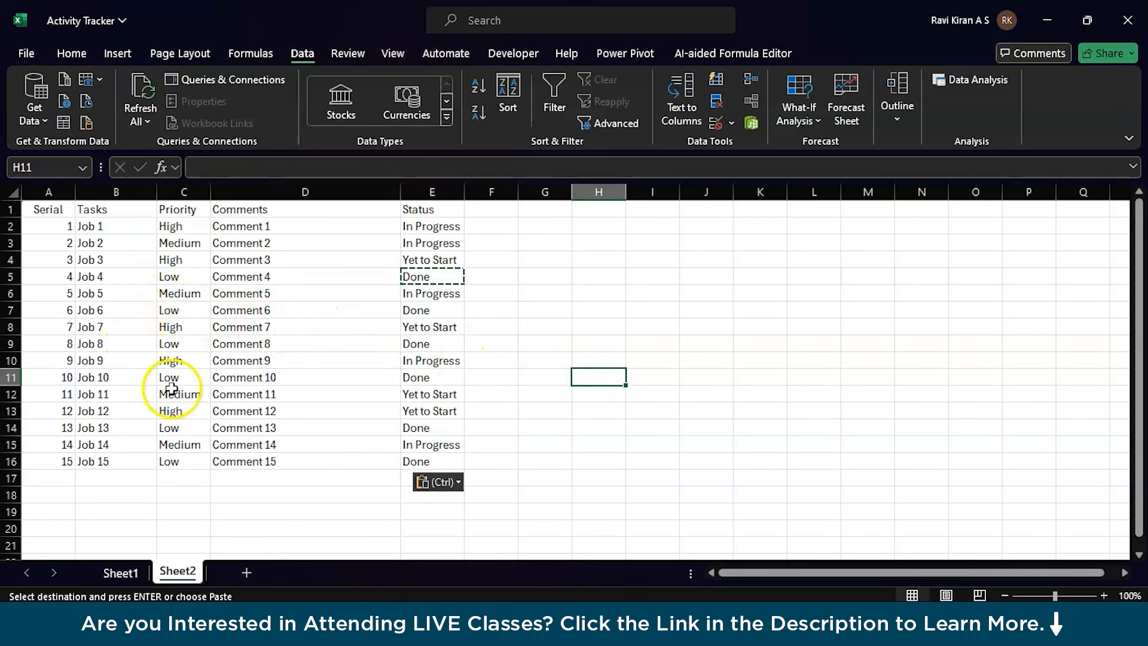
Fill the header row A1:E1 with dark blue and set its text to white
left_click_drag(36, 209, 430, 211)
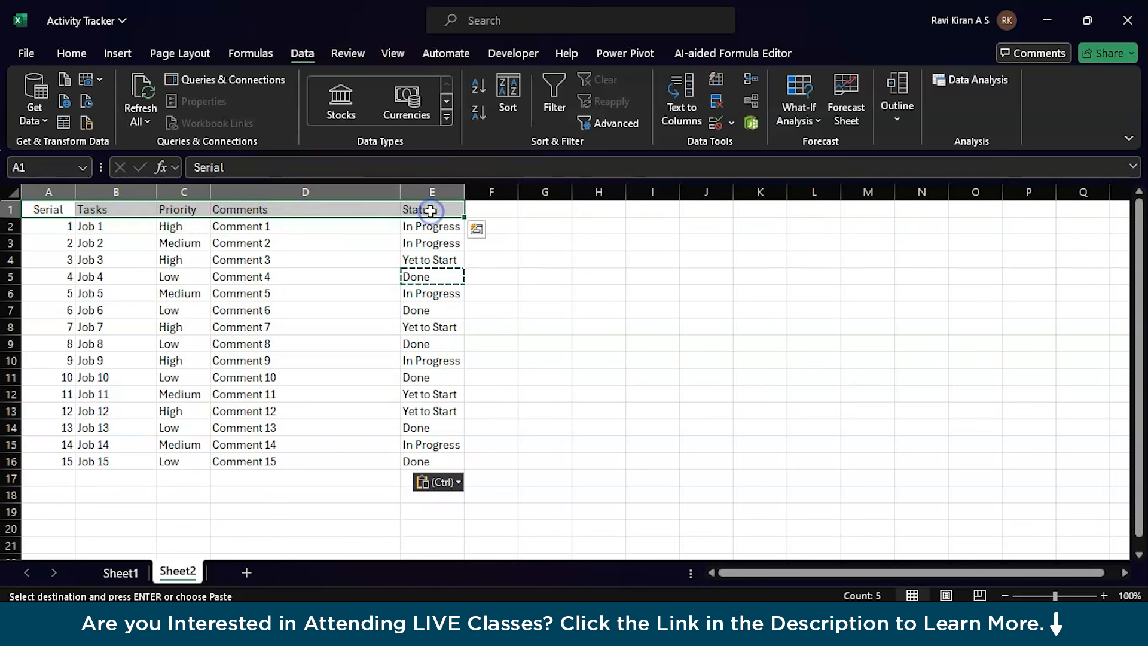
left_click(69, 52)
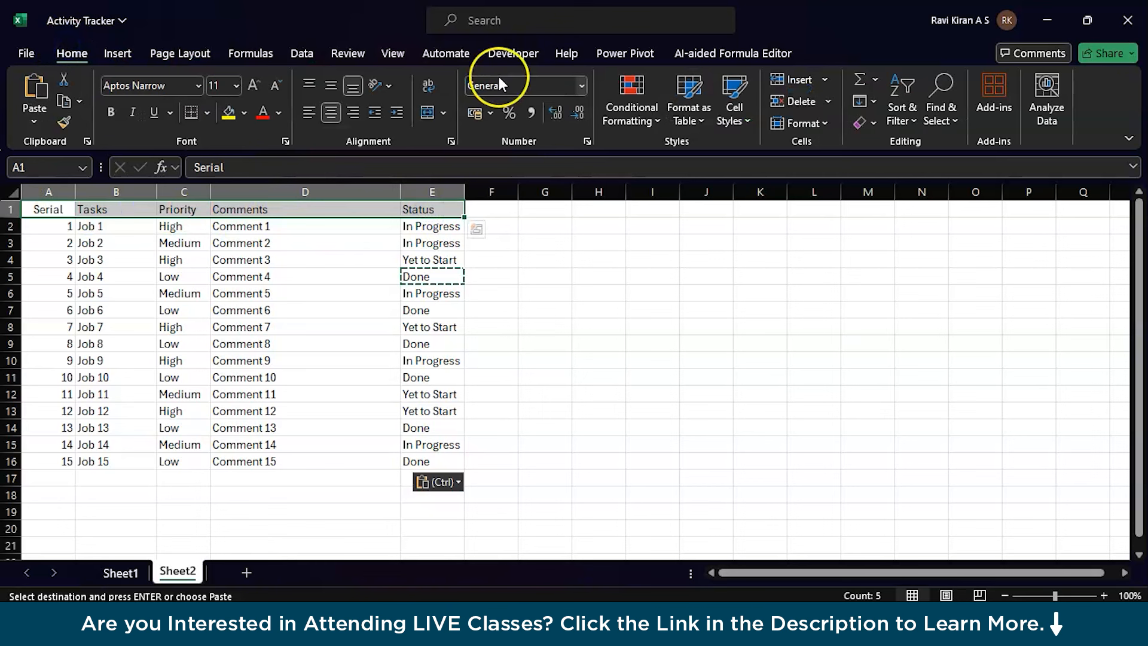
left_click(246, 110)
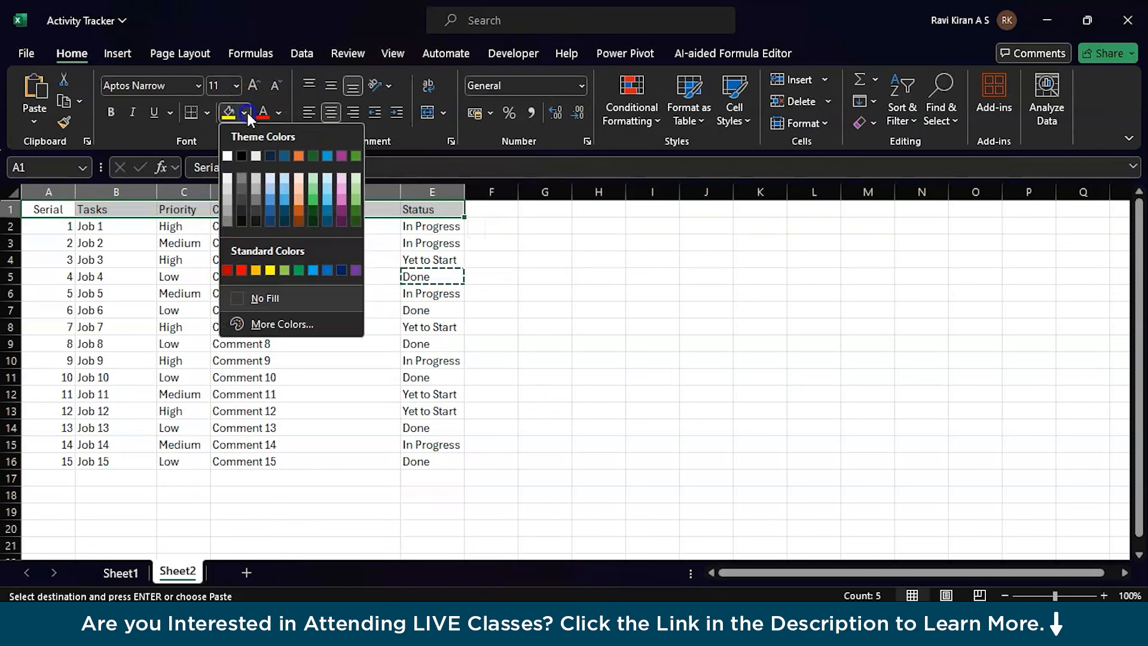
left_click(315, 169)
Apply All Borders to the whole activity table A1:E16
left_click(148, 325)
key("ctrl+a")
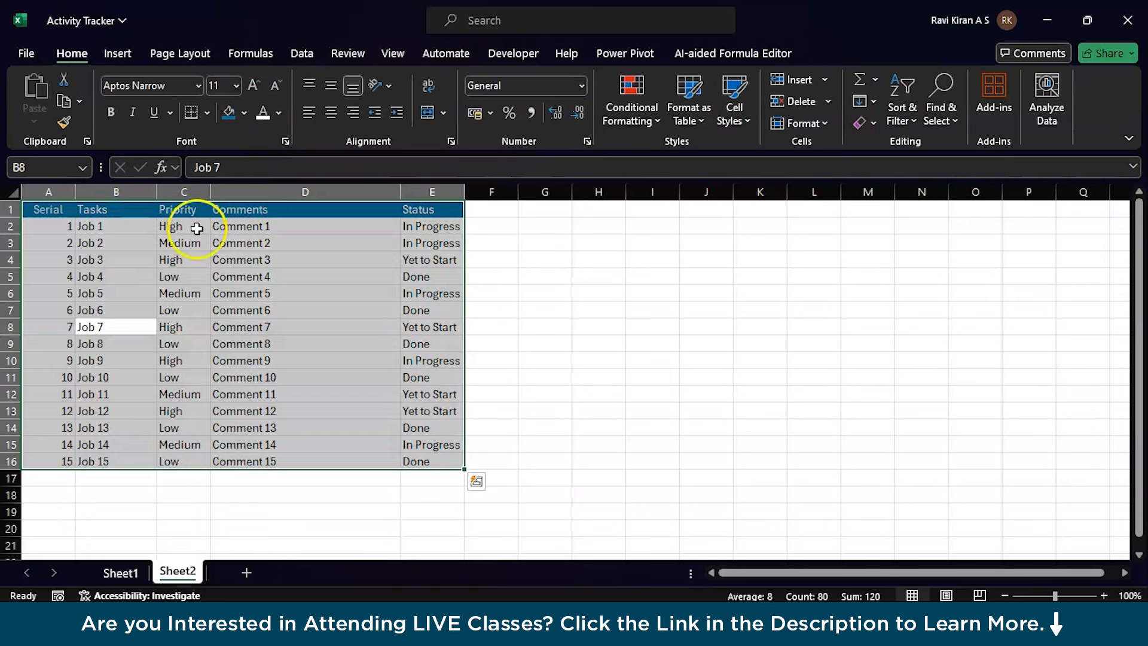
left_click(206, 111)
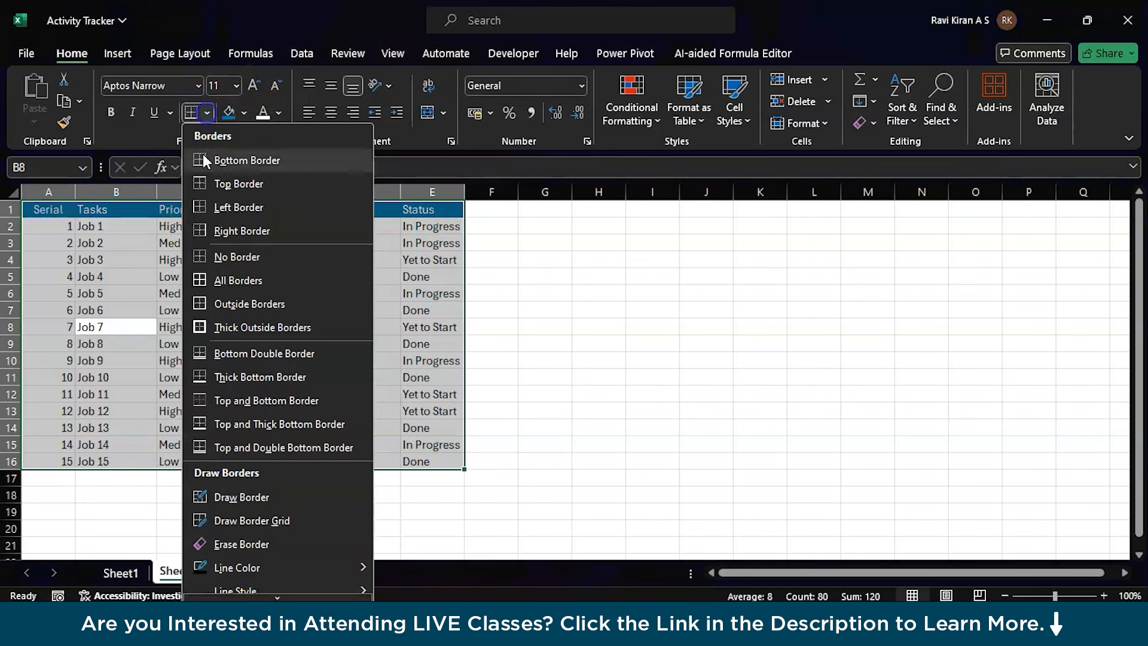
left_click(211, 280)
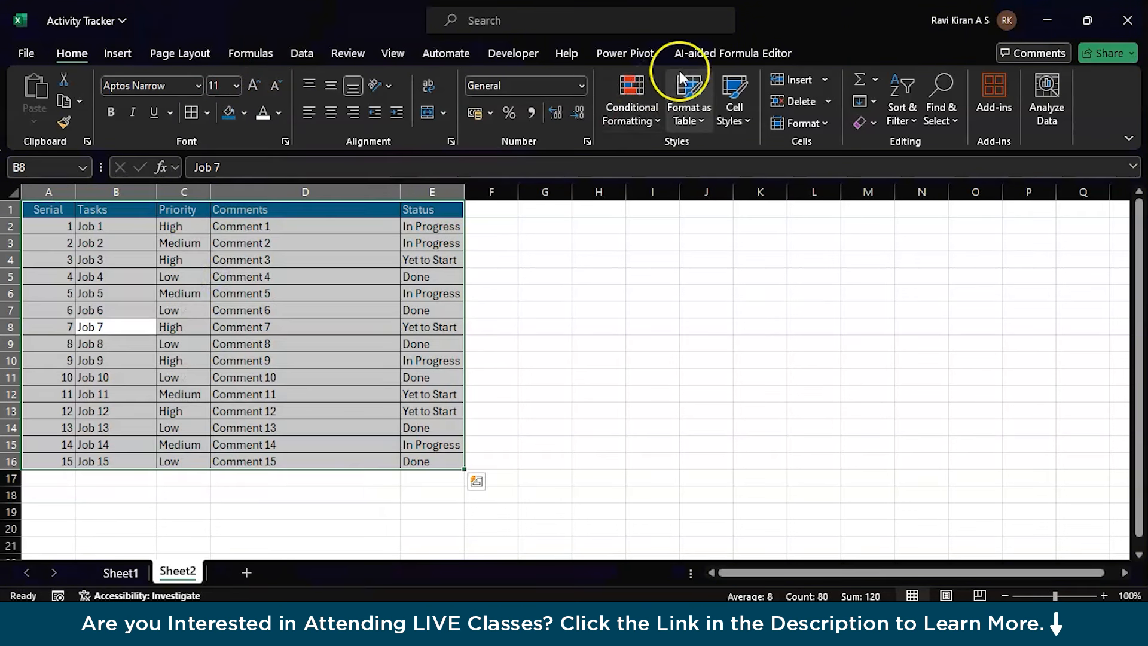
left_click(394, 55)
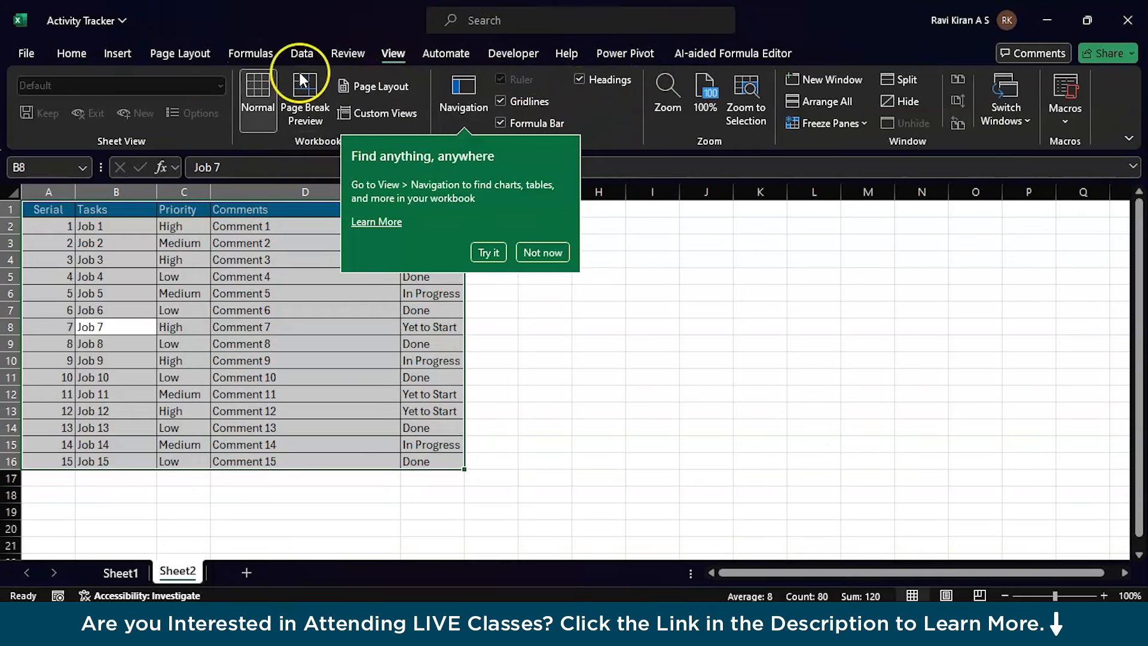
left_click(73, 53)
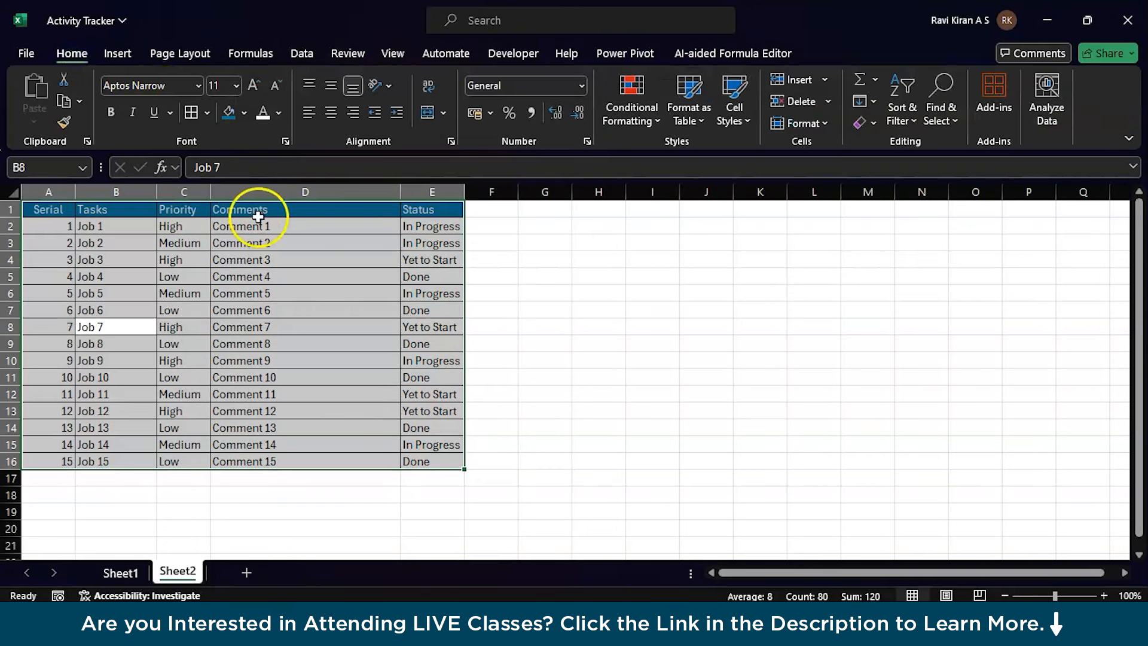
left_click(516, 285)
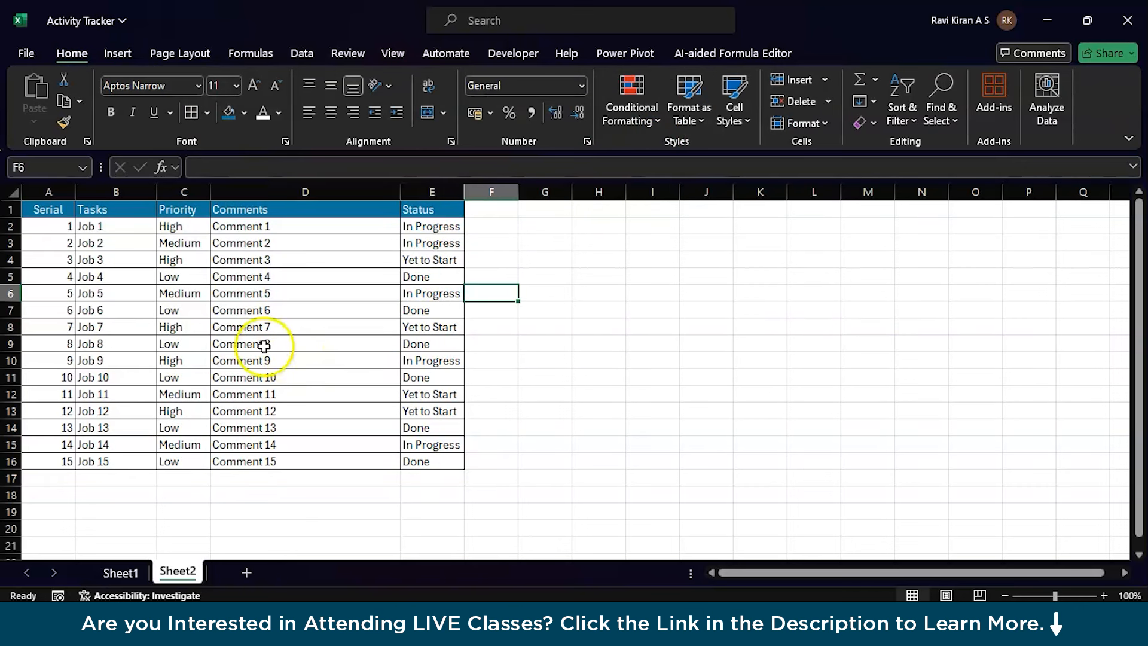
Start a conditional formatting rule on the Priority column for cells with specific text containing High
left_click_drag(184, 226, 191, 459)
left_click(188, 190)
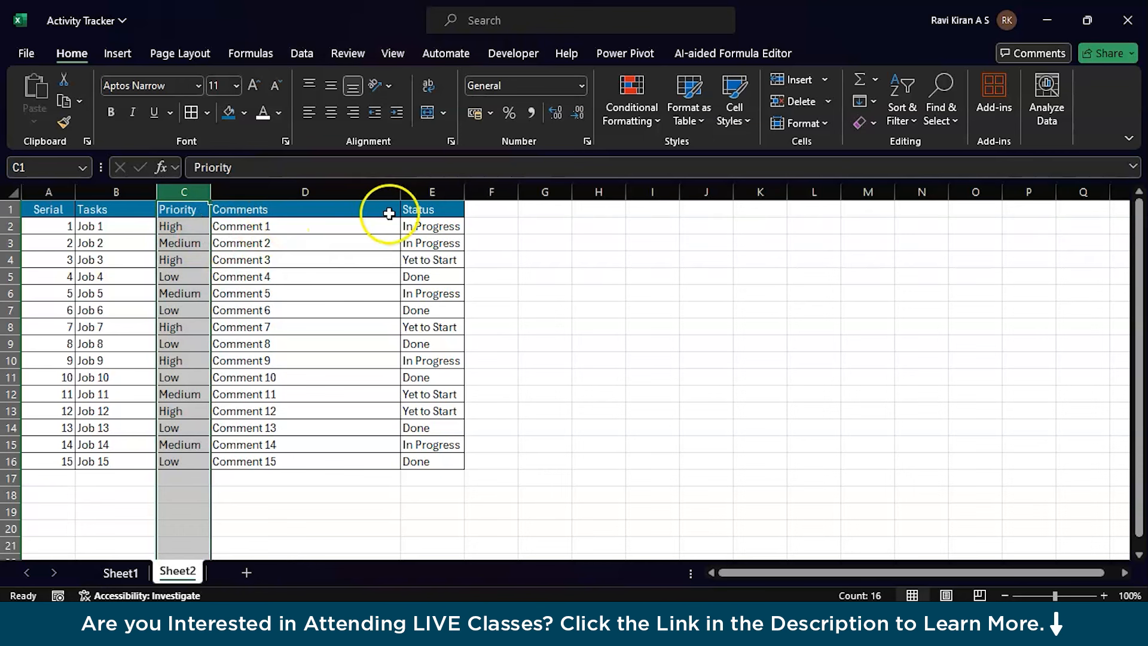
left_click(616, 103)
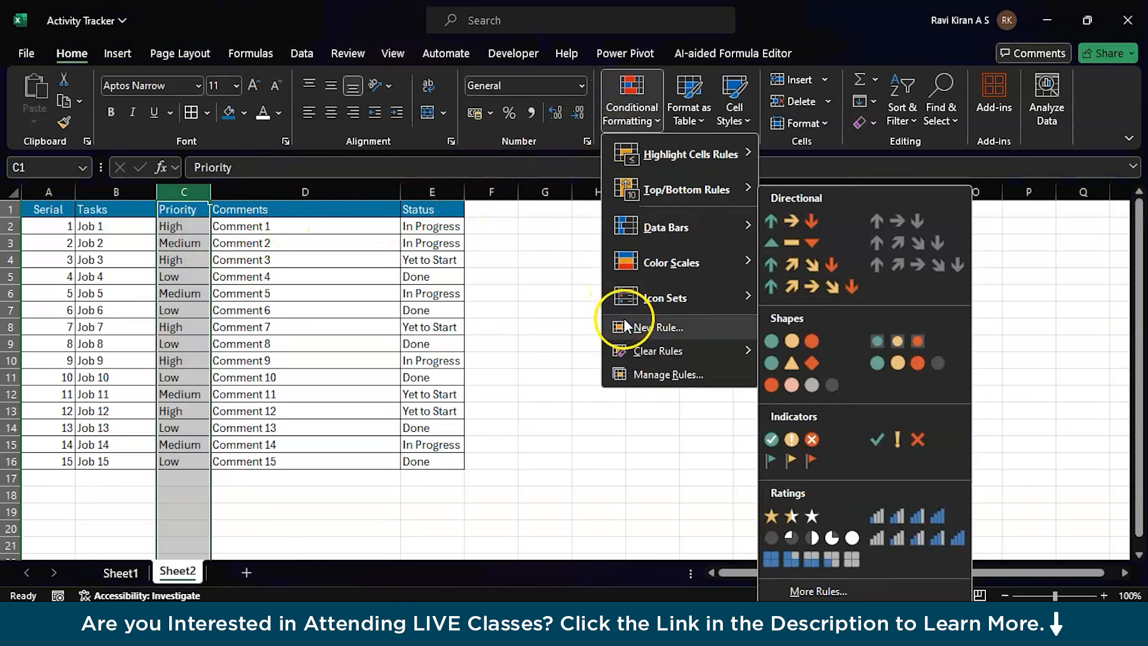
left_click(622, 108)
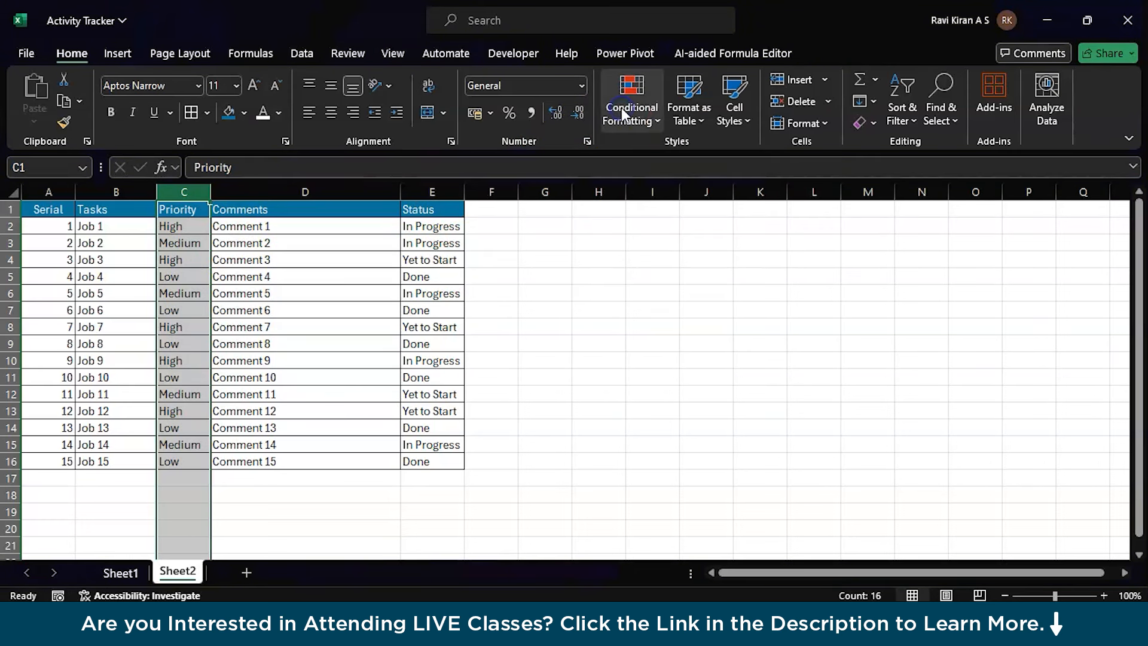
left_click(622, 107)
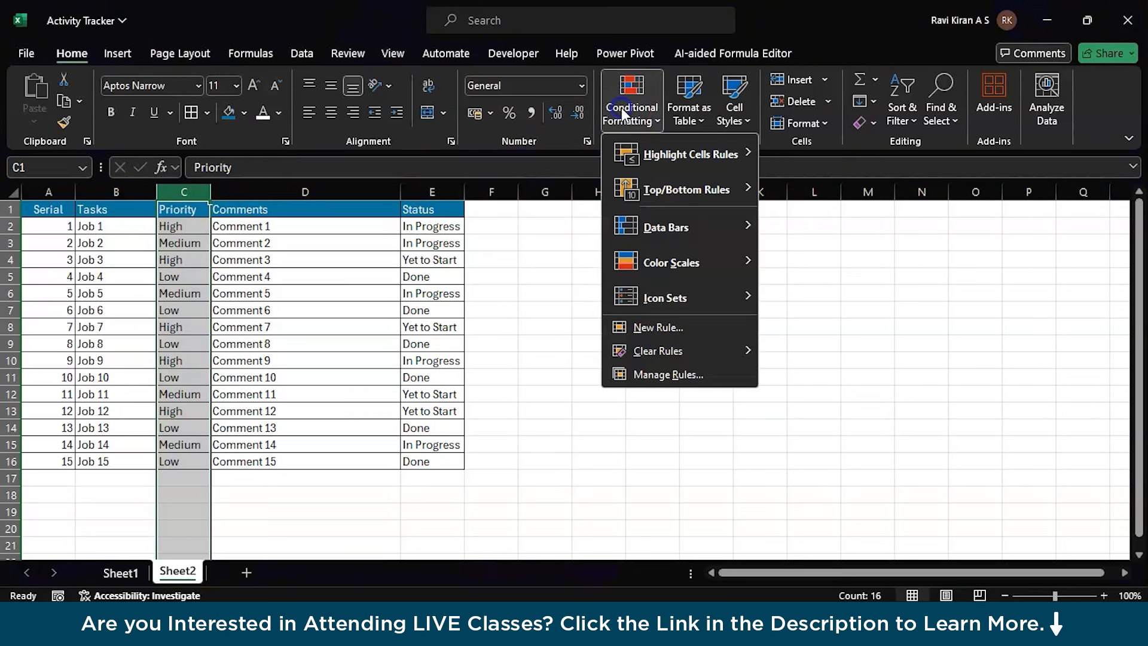
left_click(645, 328)
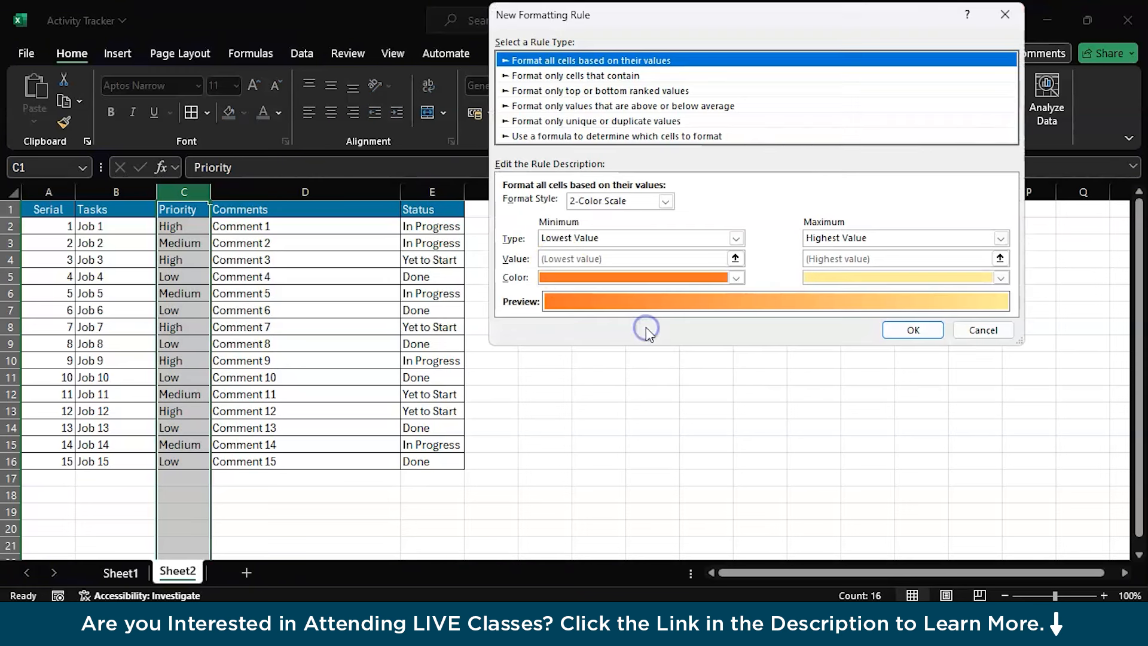
left_click(559, 76)
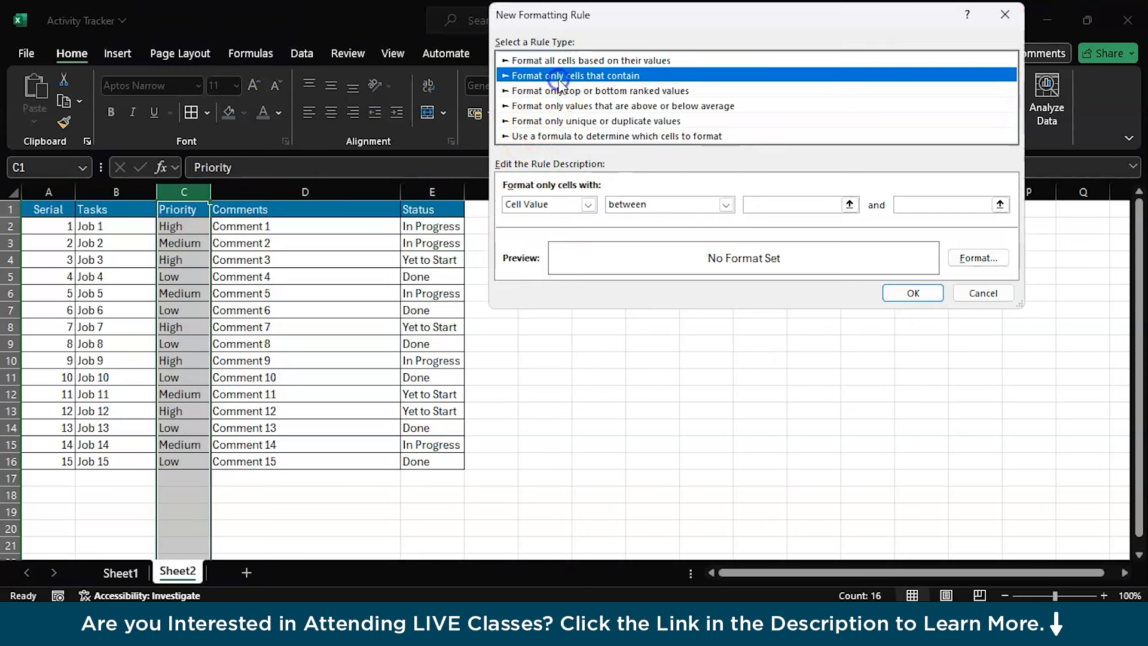
left_click(586, 205)
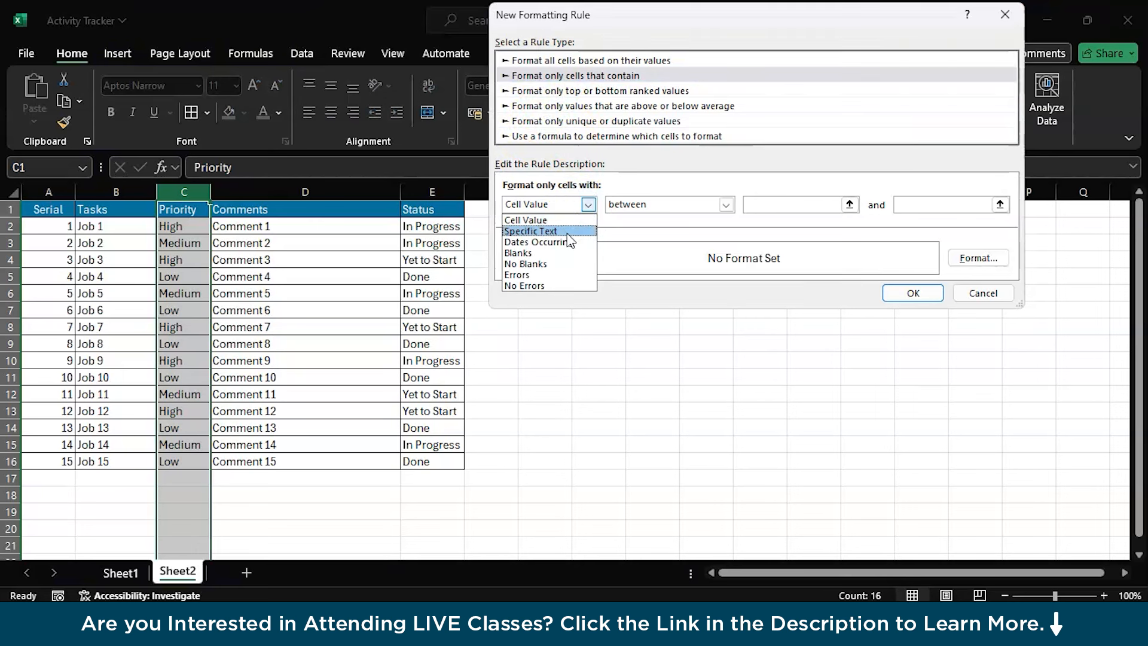
left_click(567, 233)
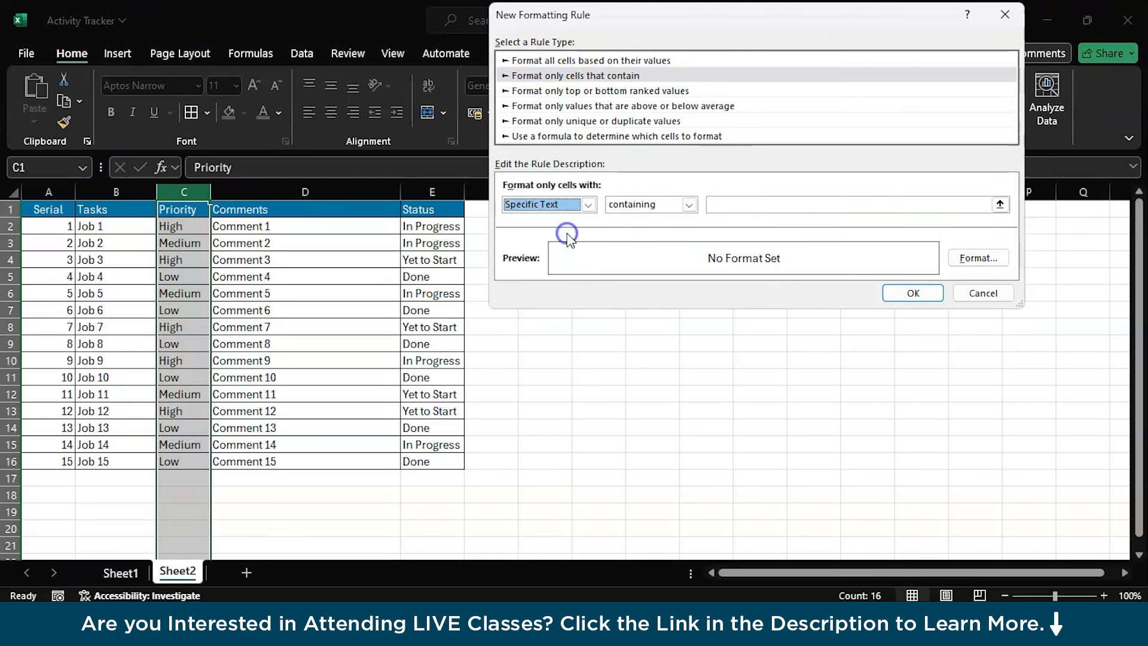
left_click(717, 203)
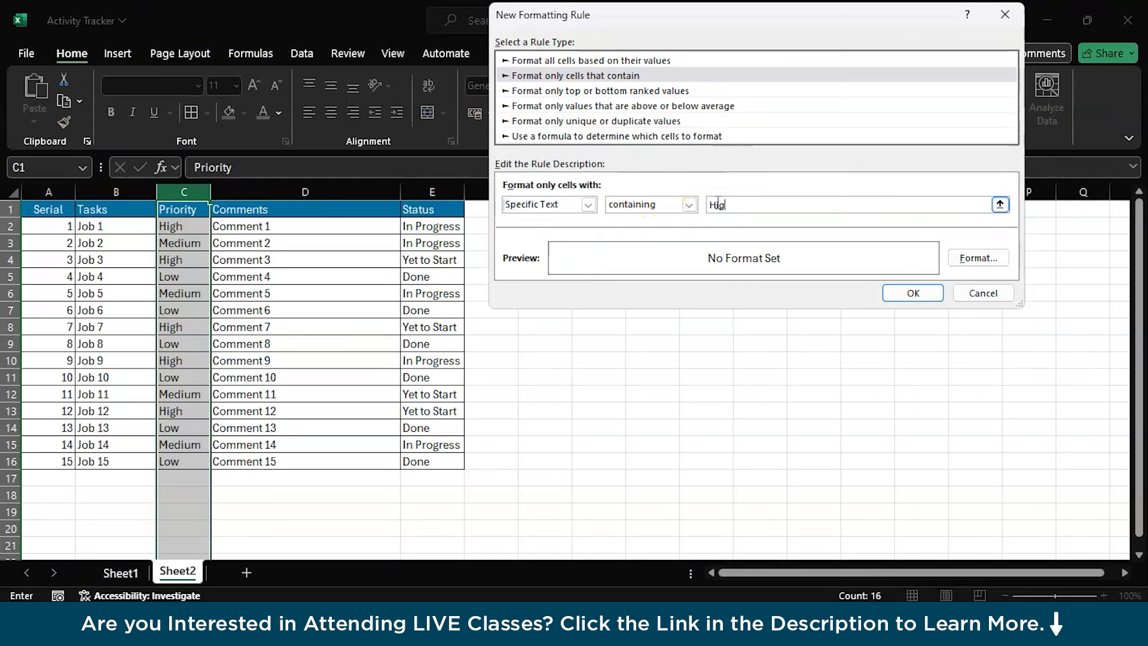
Give the High rule a light orange fill and apply it to the Priority column
left_click(974, 256)
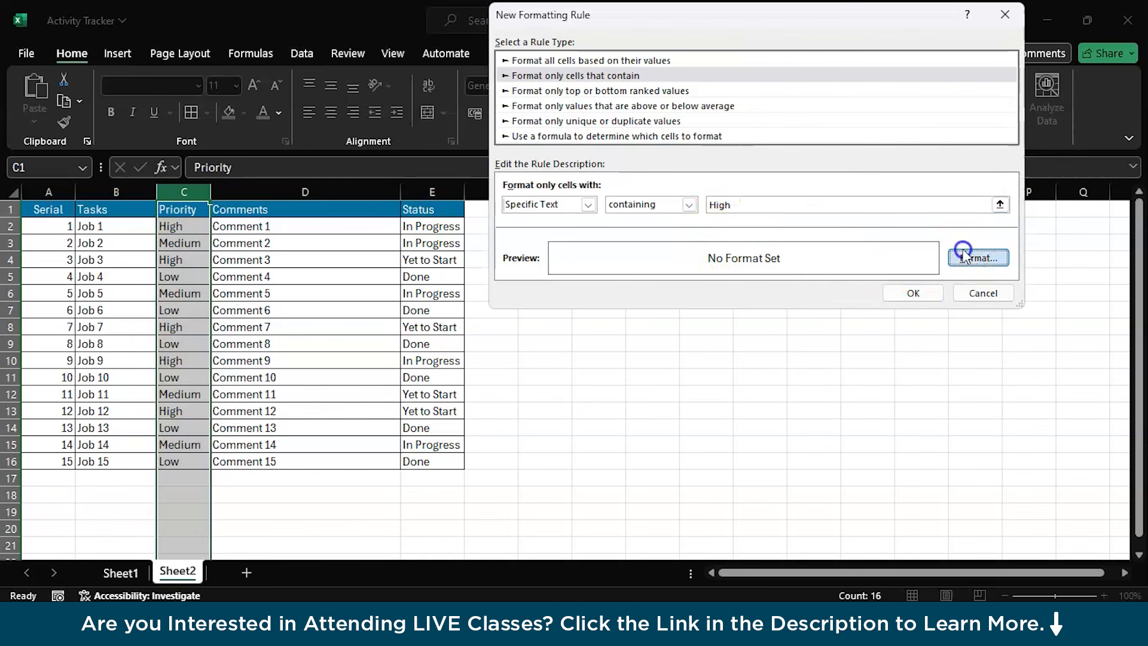
left_click(637, 156)
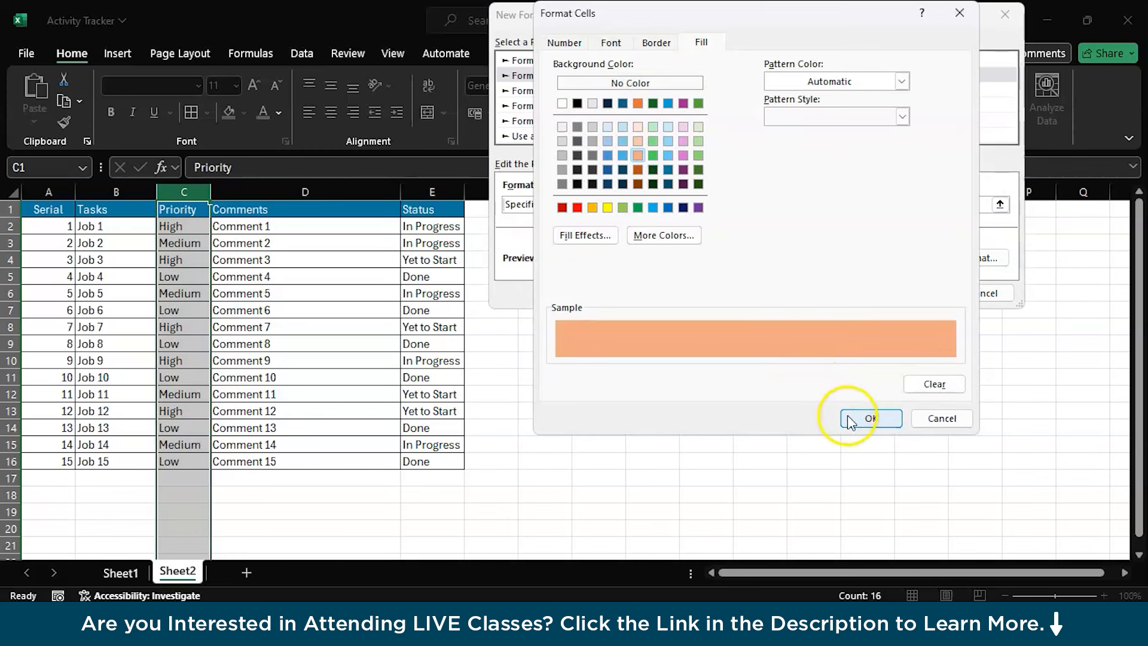
left_click(849, 419)
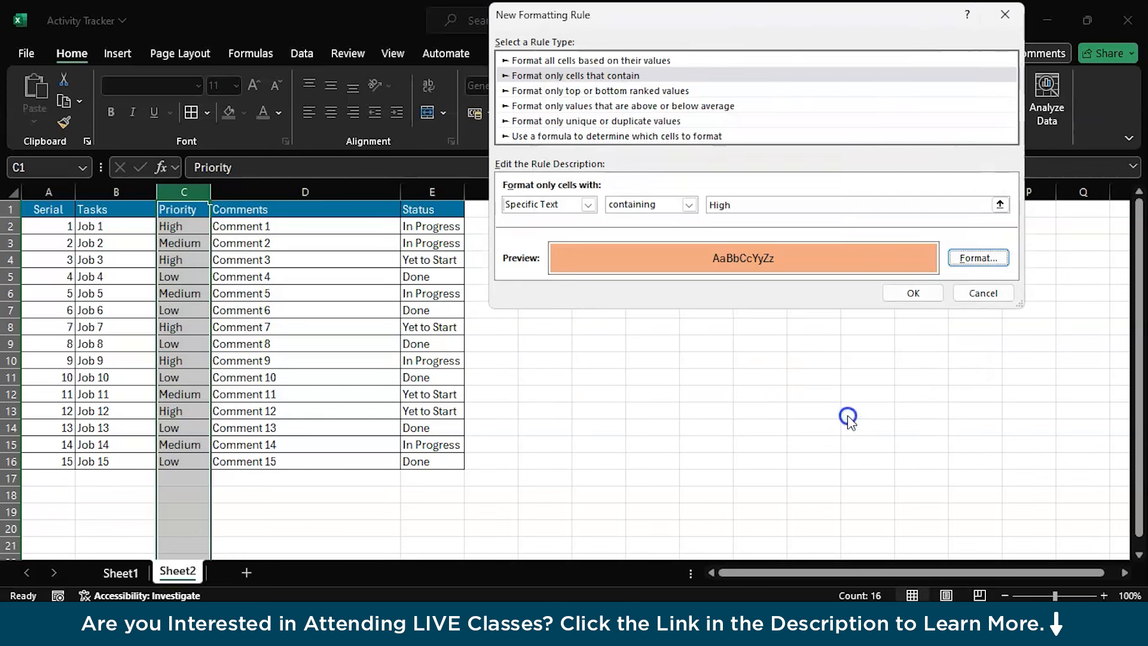
left_click(908, 293)
Start another conditional formatting rule on the Priority column for cells with specific text containing Medium
left_click(644, 103)
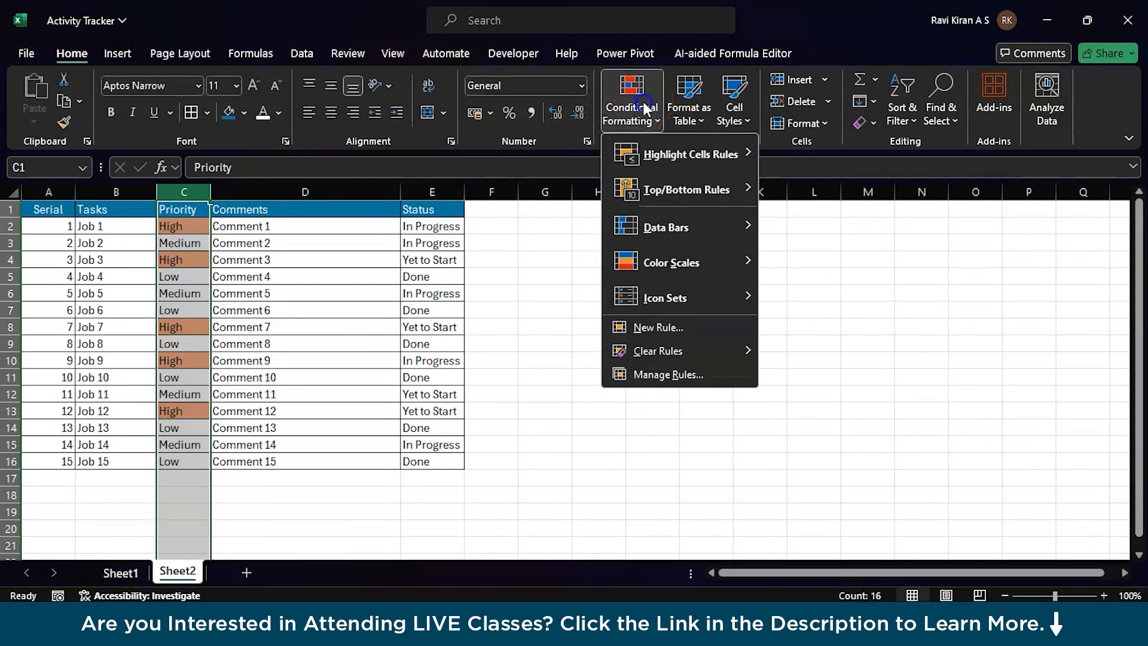
left_click(648, 327)
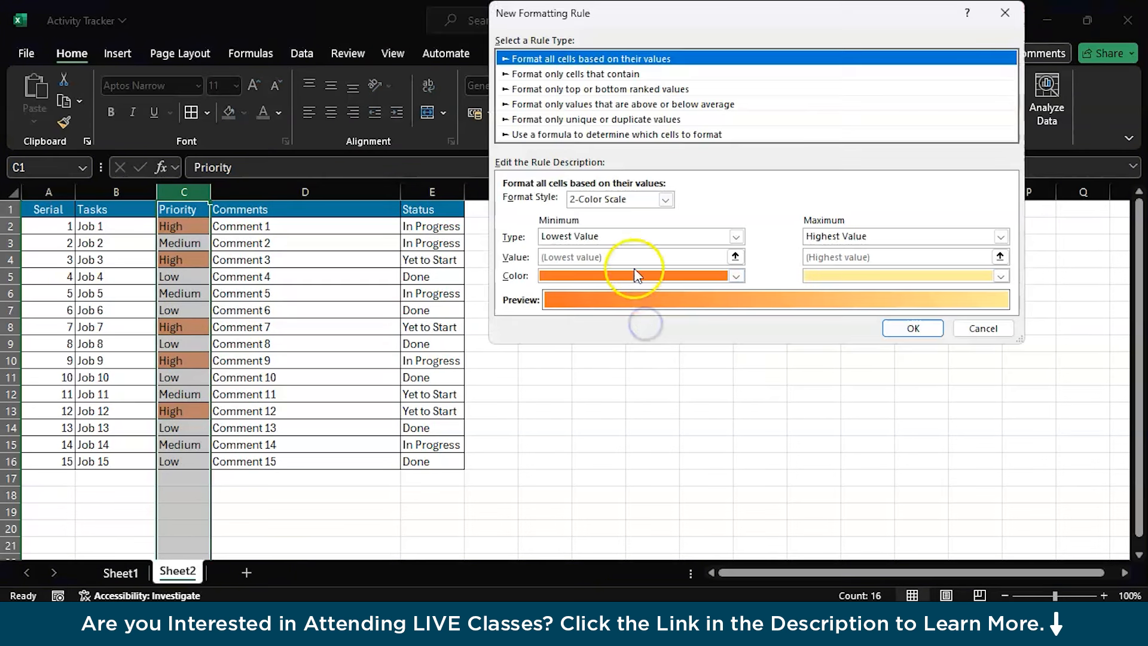
left_click(617, 73)
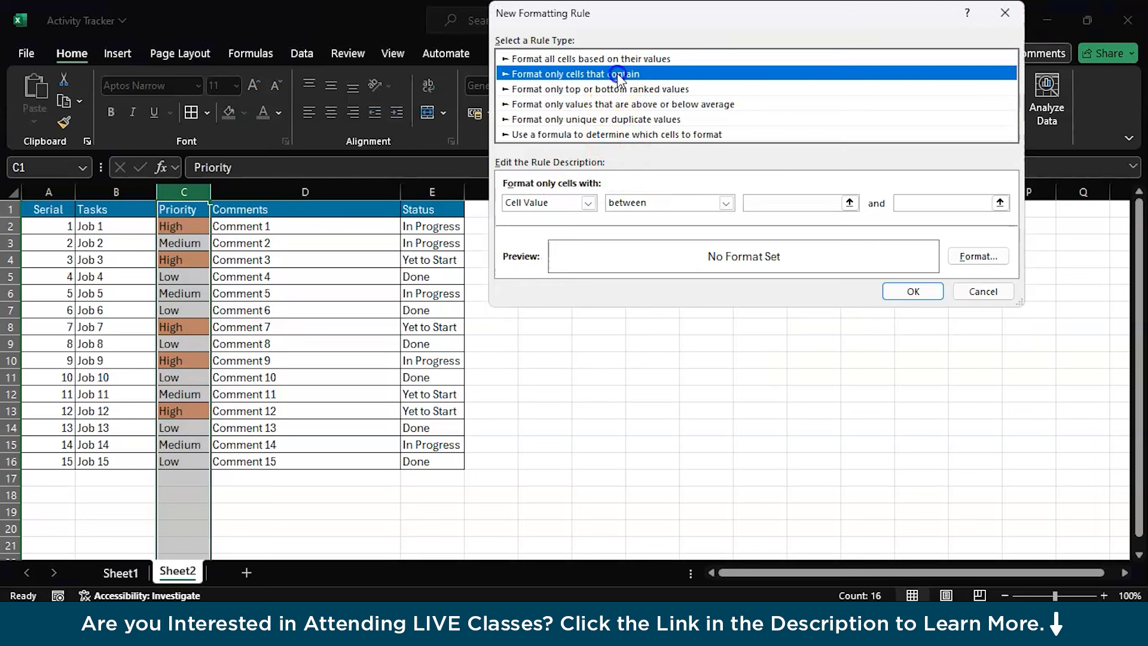
left_click(587, 203)
left_click(569, 231)
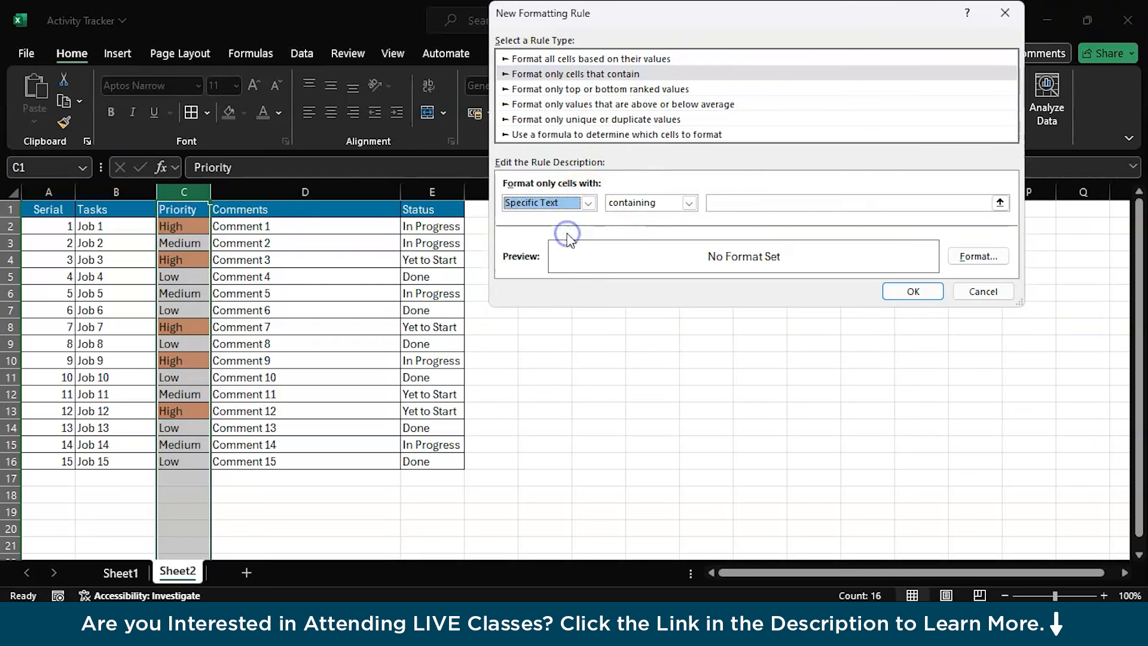
left_click(811, 206)
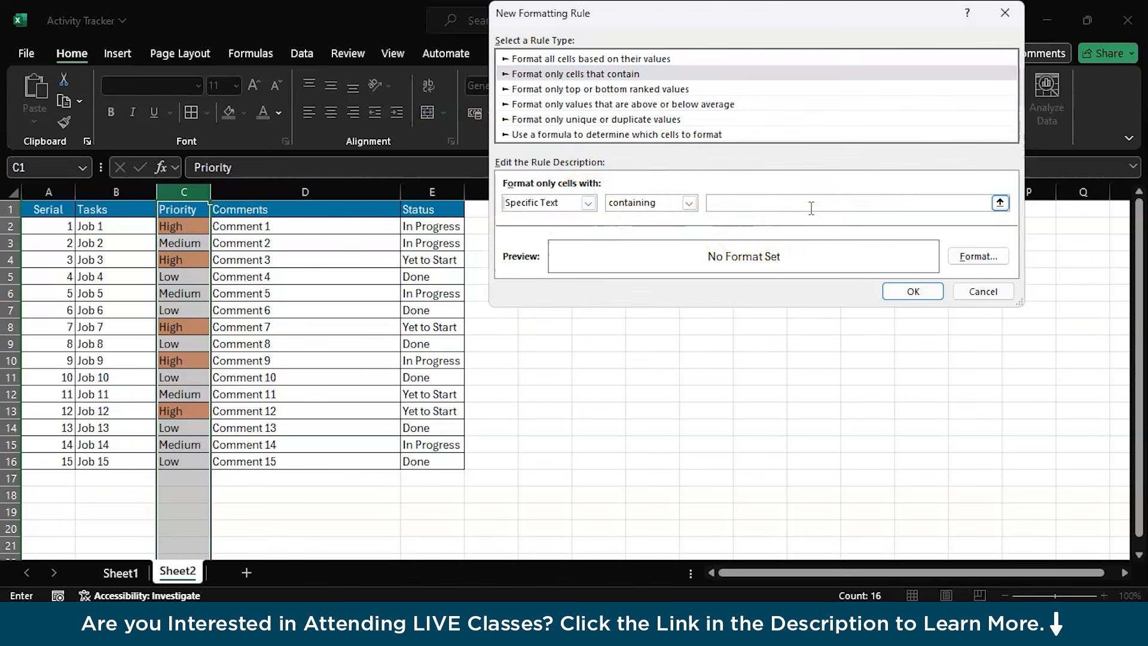
type("Medium")
Give the Medium rule a light blue fill and apply it to the Priority column
left_click(970, 262)
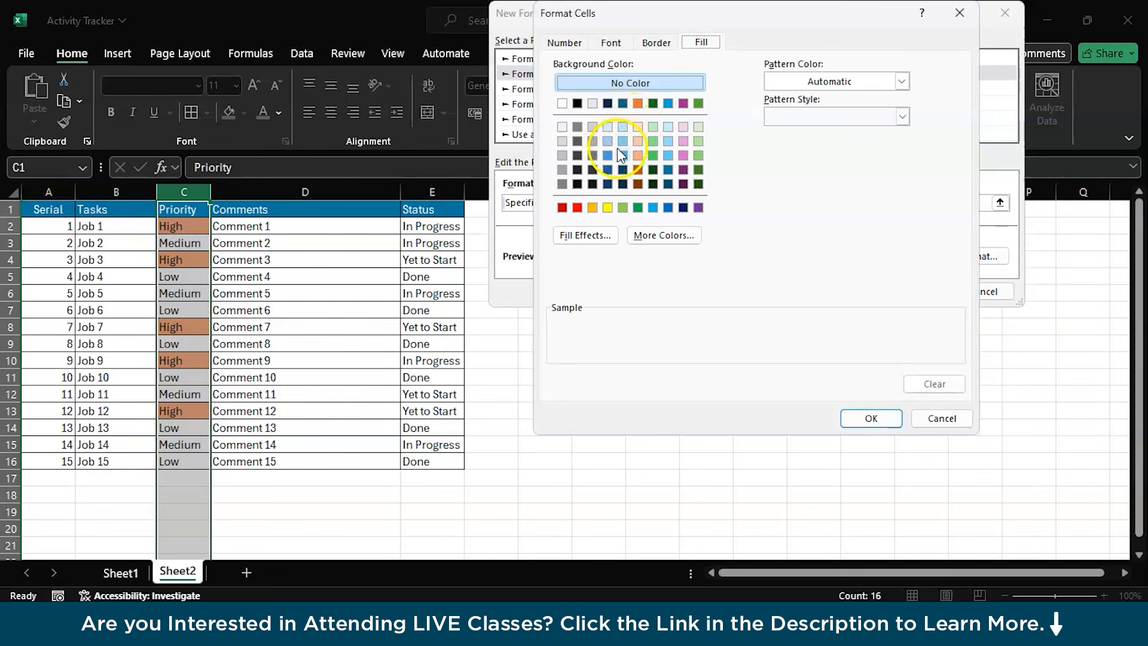
left_click(622, 142)
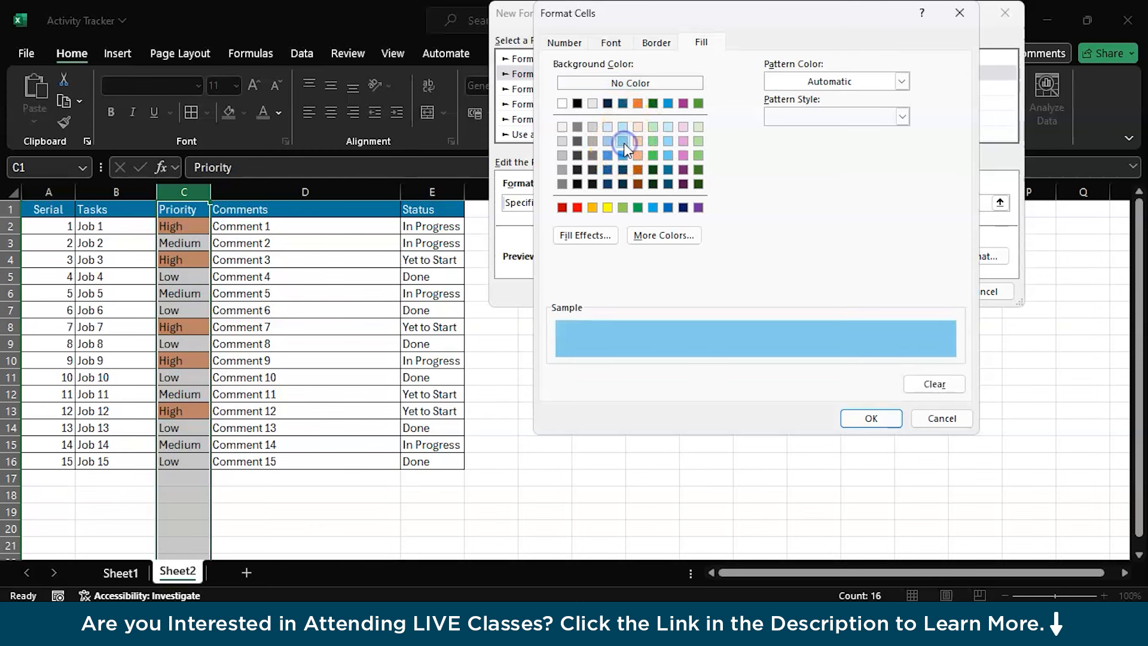
left_click(855, 418)
left_click(904, 292)
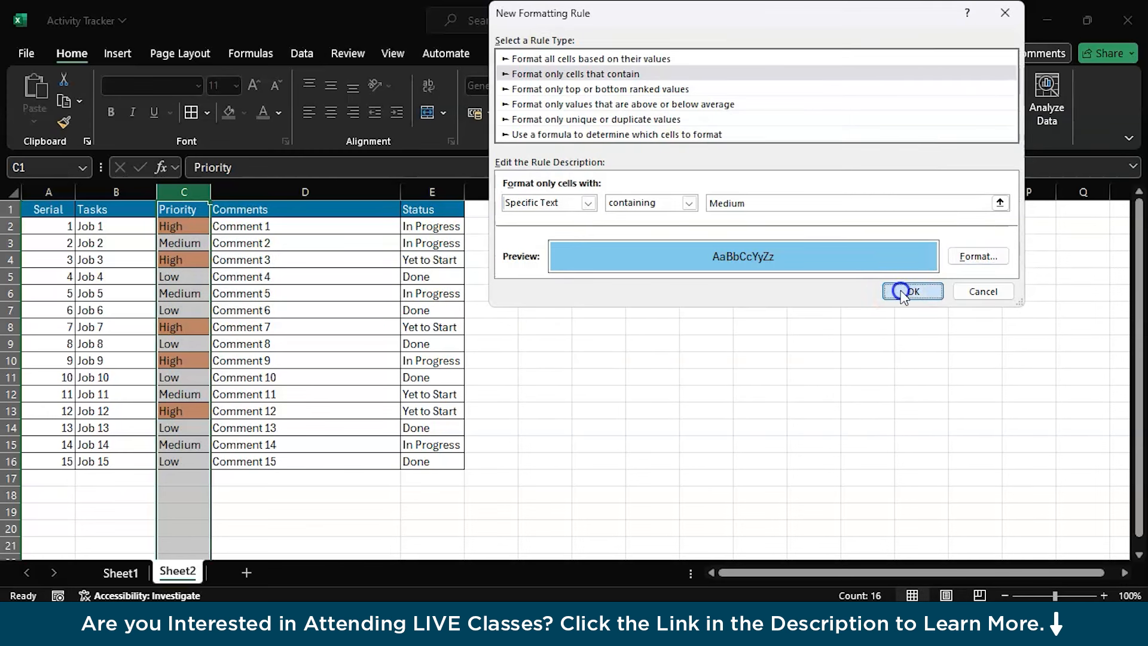
Add a third conditional formatting rule on the Priority column for cells with specific text containing Low
left_click(642, 107)
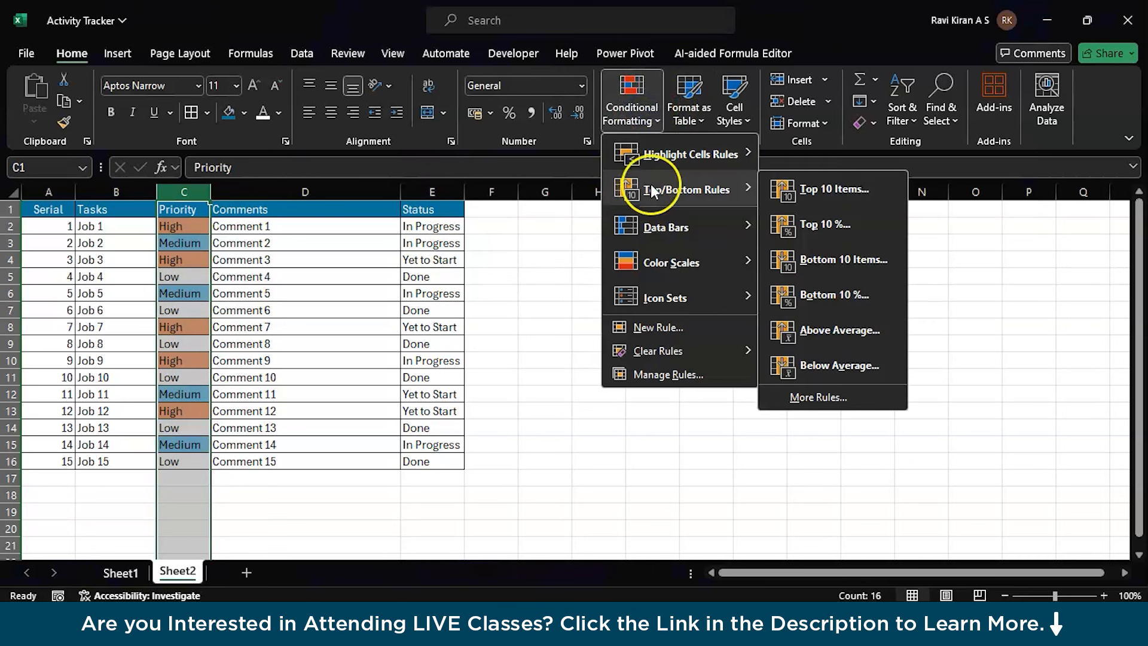
left_click(656, 328)
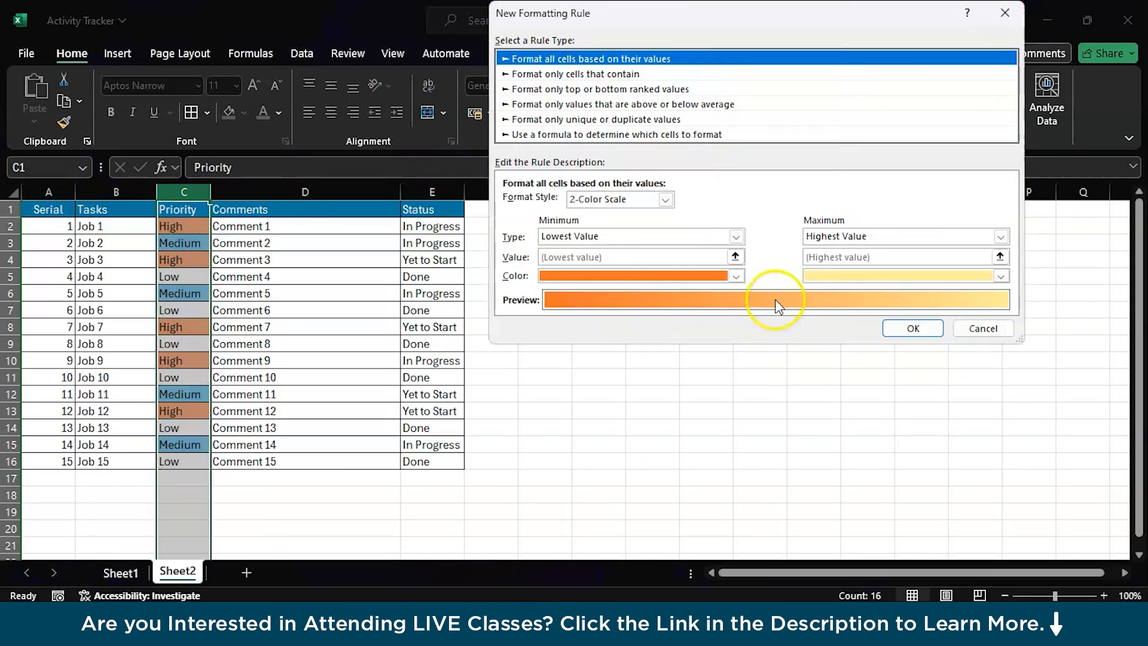
left_click(611, 75)
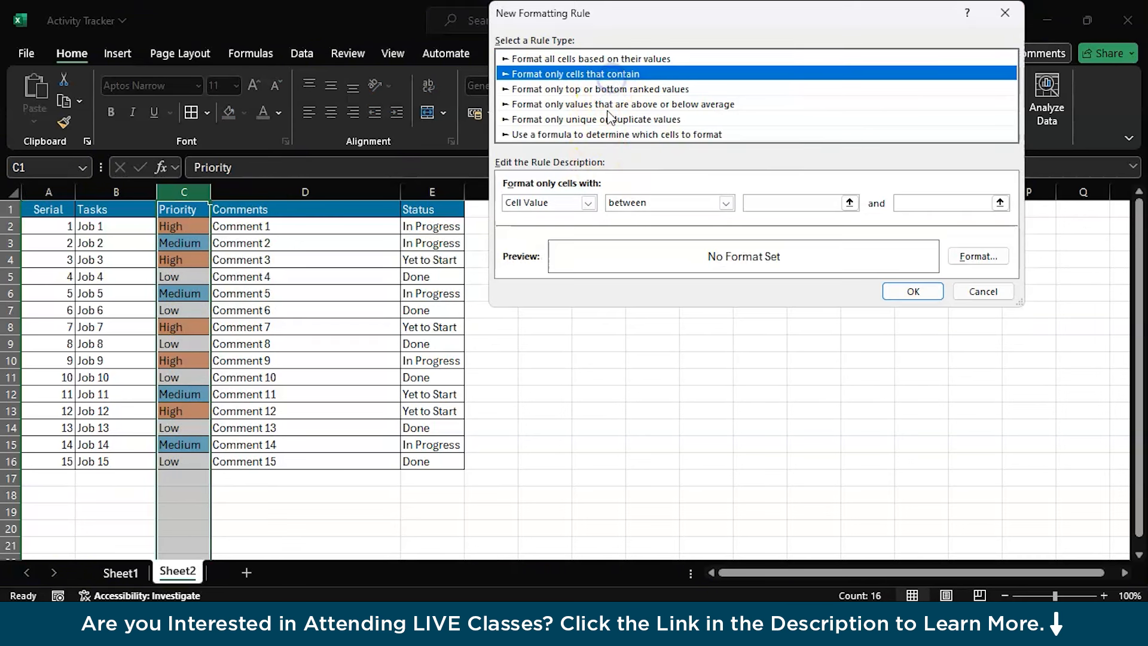
left_click(565, 202)
left_click(565, 230)
left_click(764, 205)
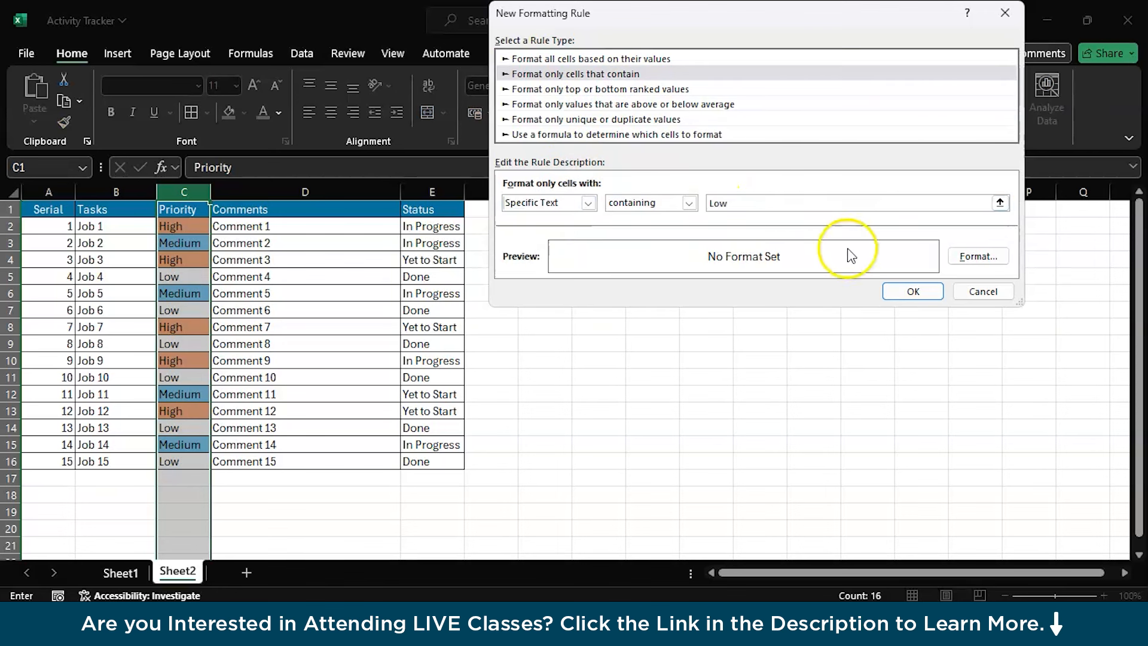
Give the Low rule a light green fill and apply it to the Priority column
left_click(959, 256)
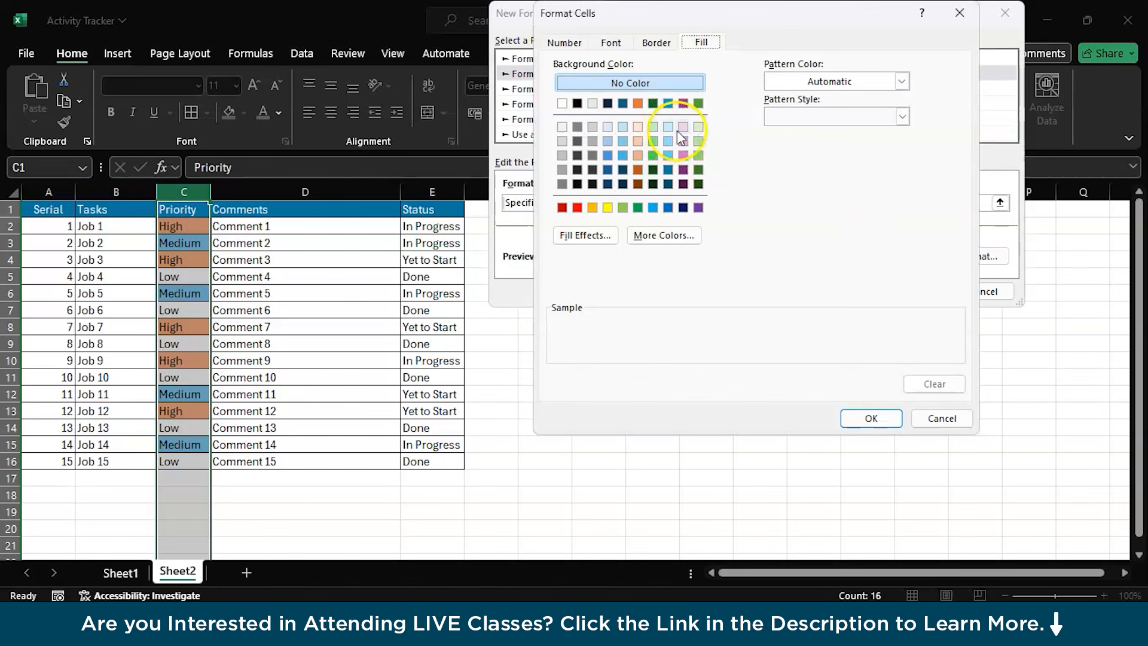
left_click(699, 141)
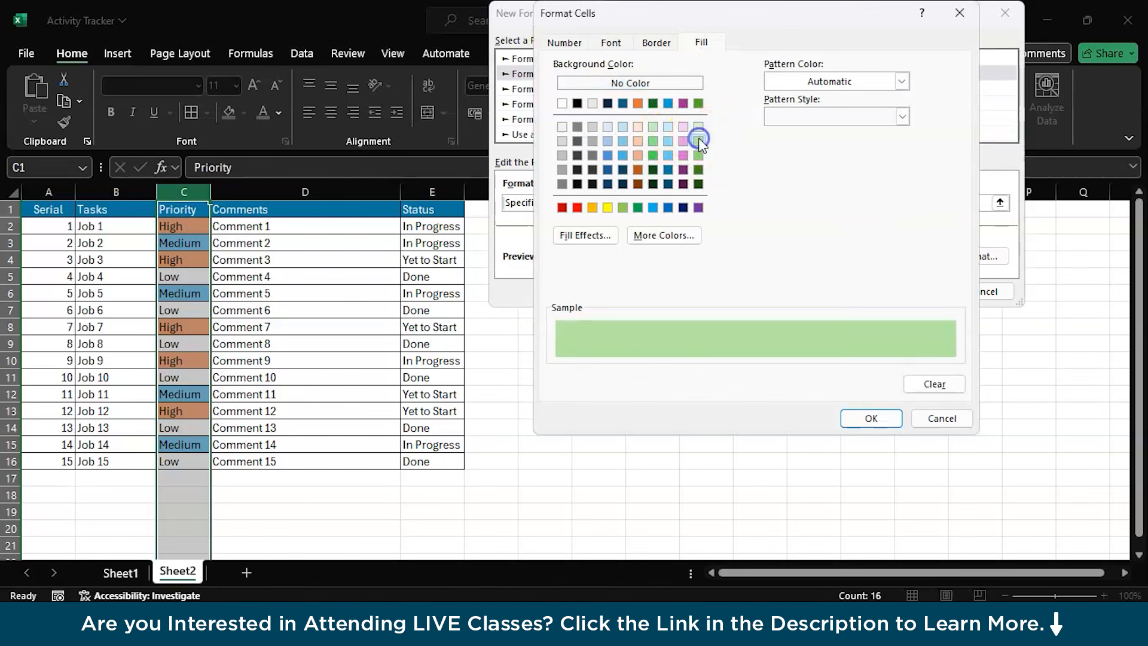
left_click(848, 418)
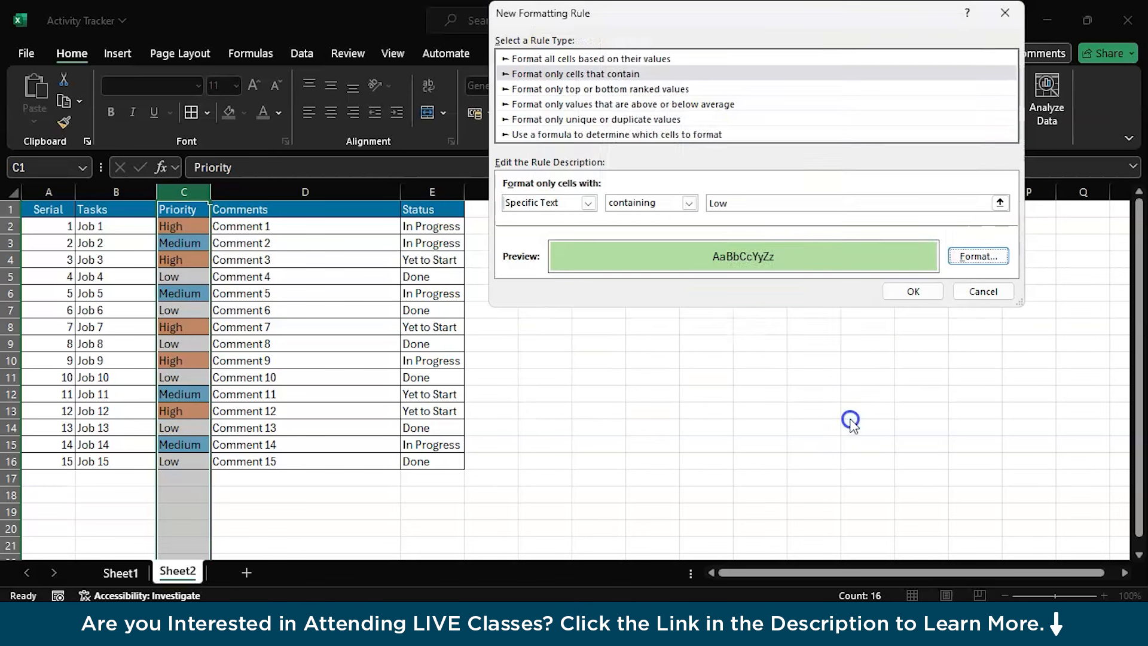
left_click(905, 293)
left_click(824, 310)
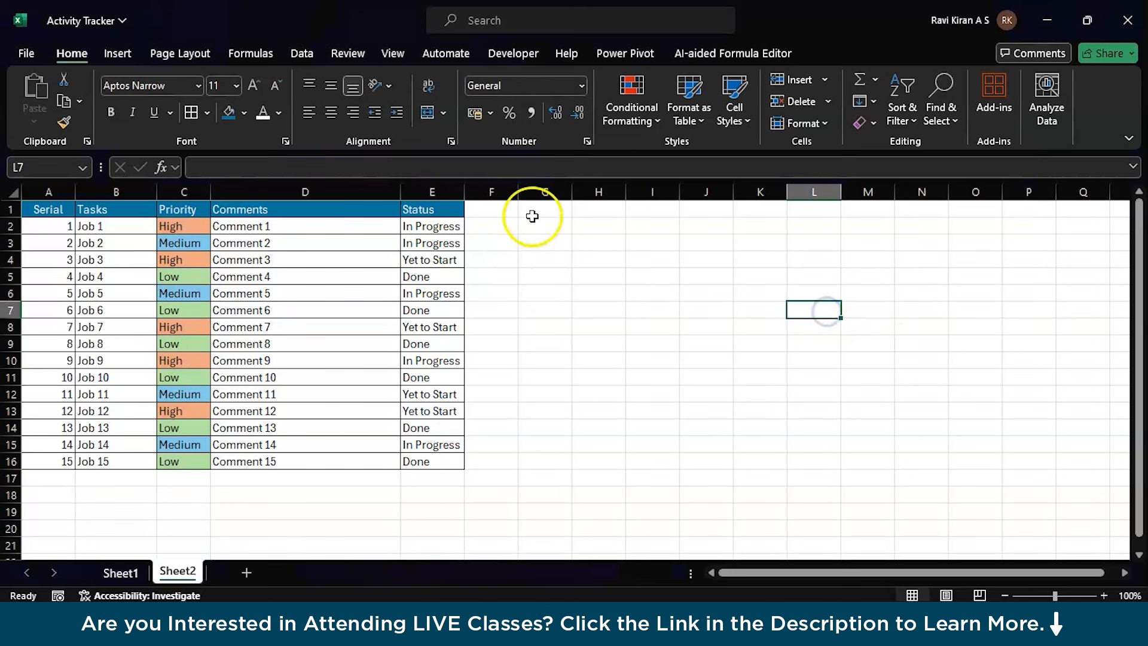
Start a conditional formatting rule on the Status column for cells with specific text containing In Progress
left_click(433, 191)
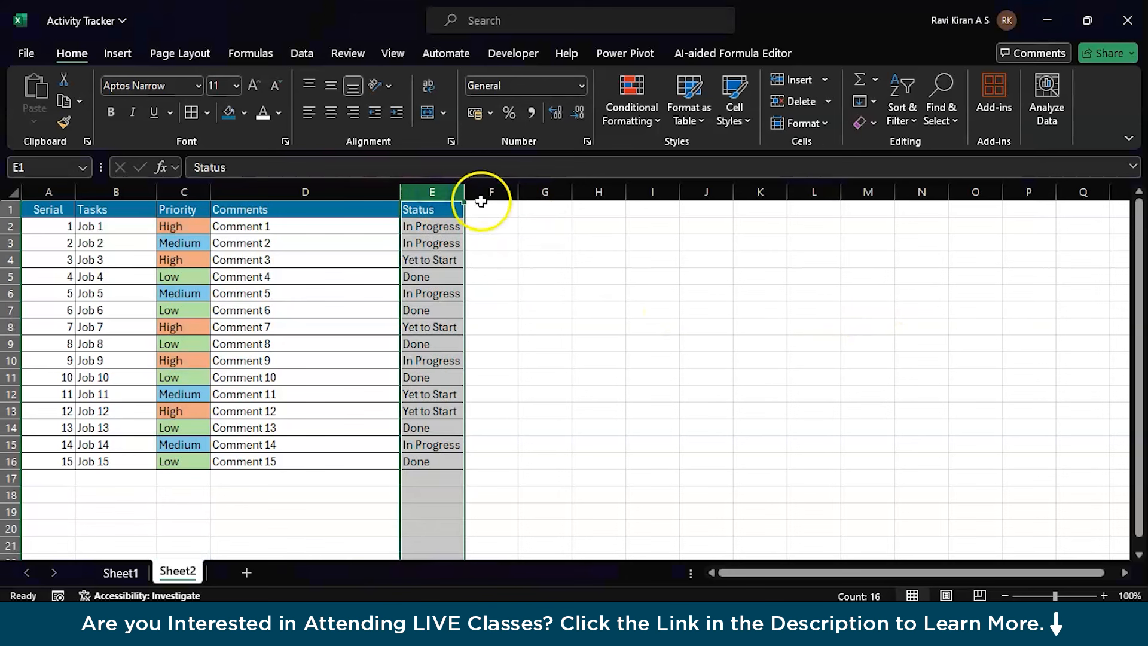
left_click(617, 93)
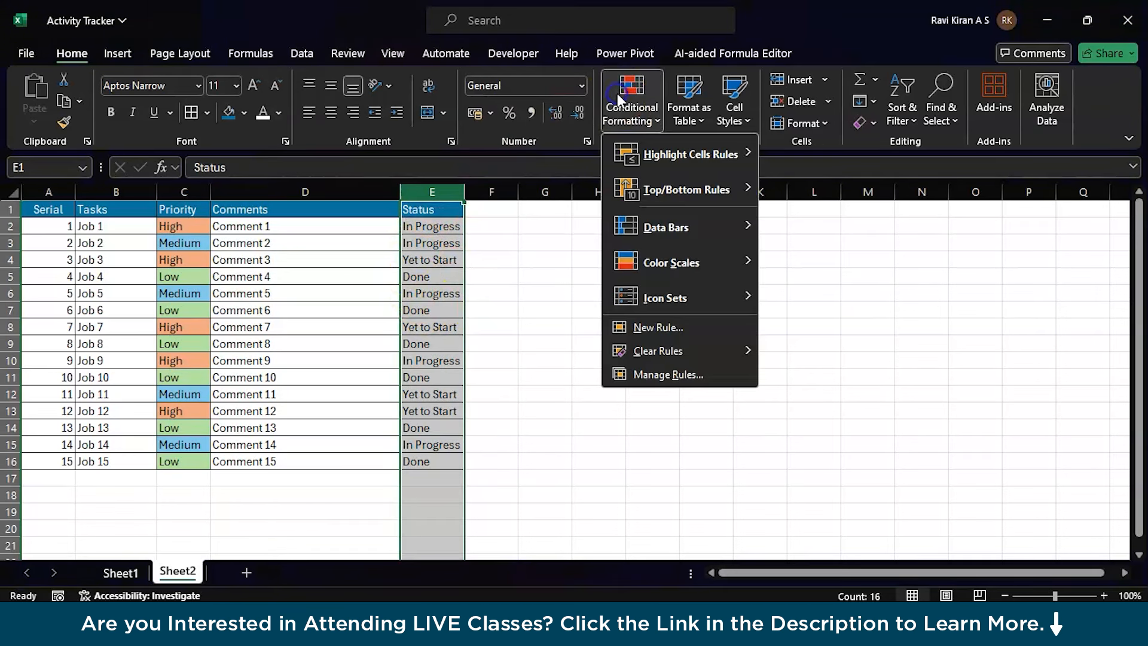
left_click(640, 326)
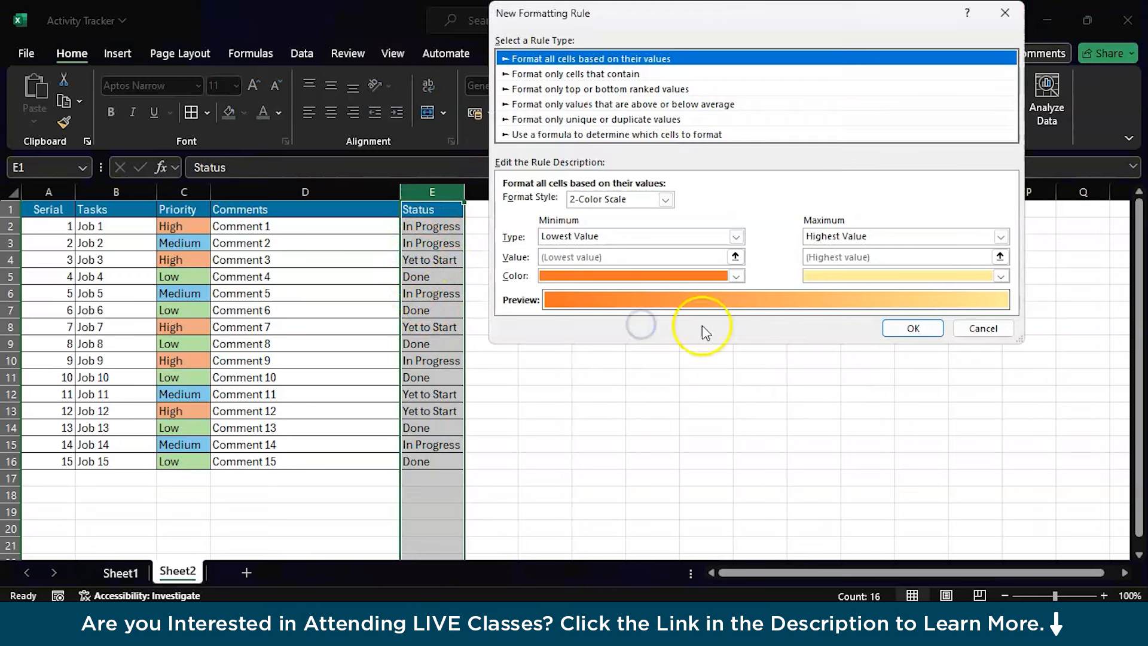
left_click(590, 74)
left_click(587, 203)
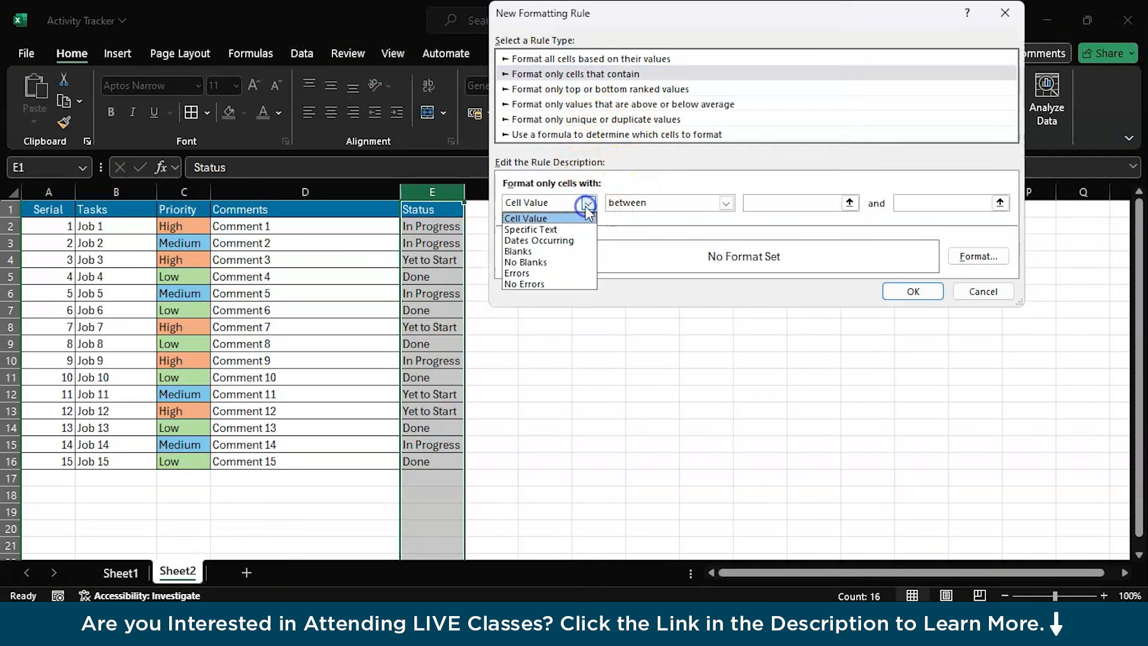
left_click(568, 229)
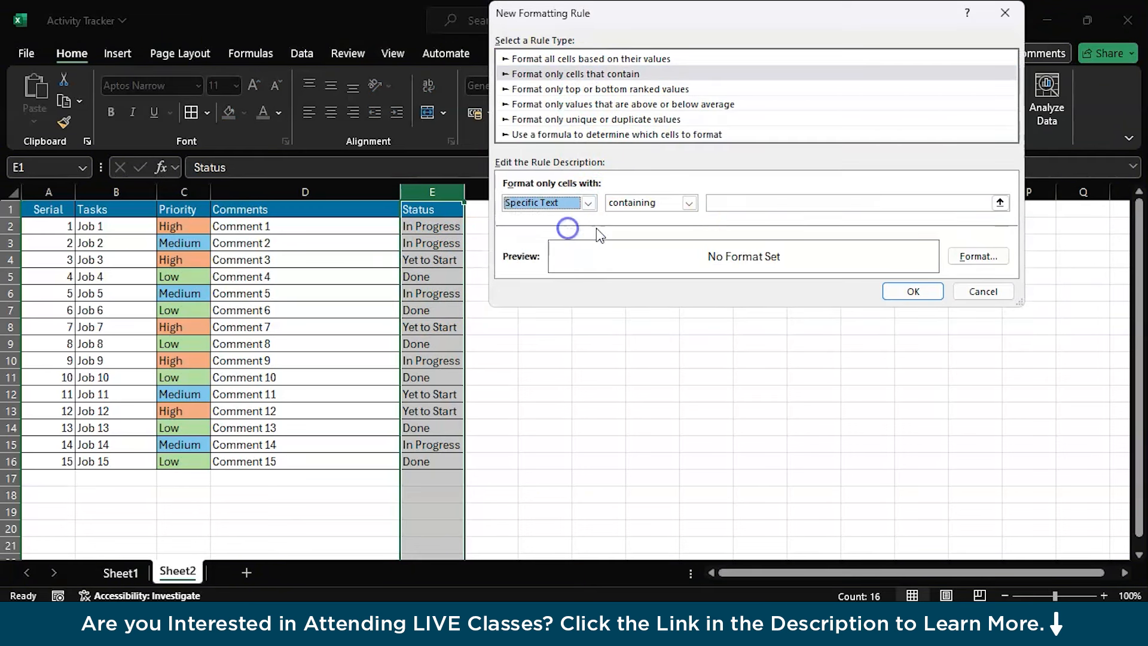
left_click(773, 203)
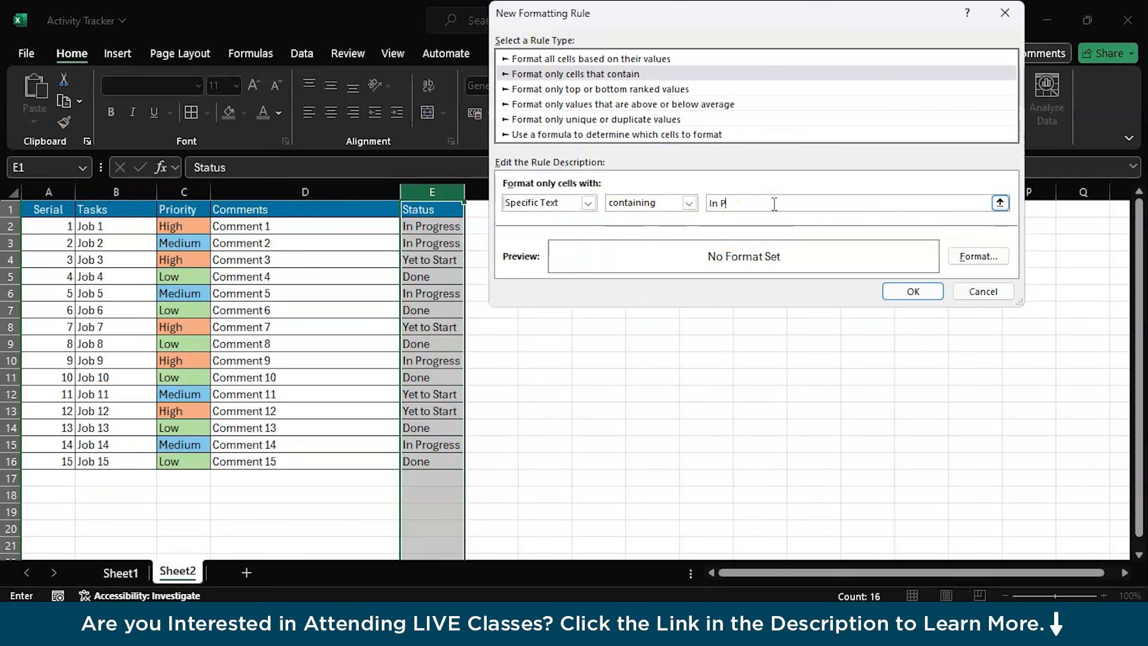
type("In Progress")
Give the In Progress rule a light blue fill and apply it to the Status column
left_click(978, 256)
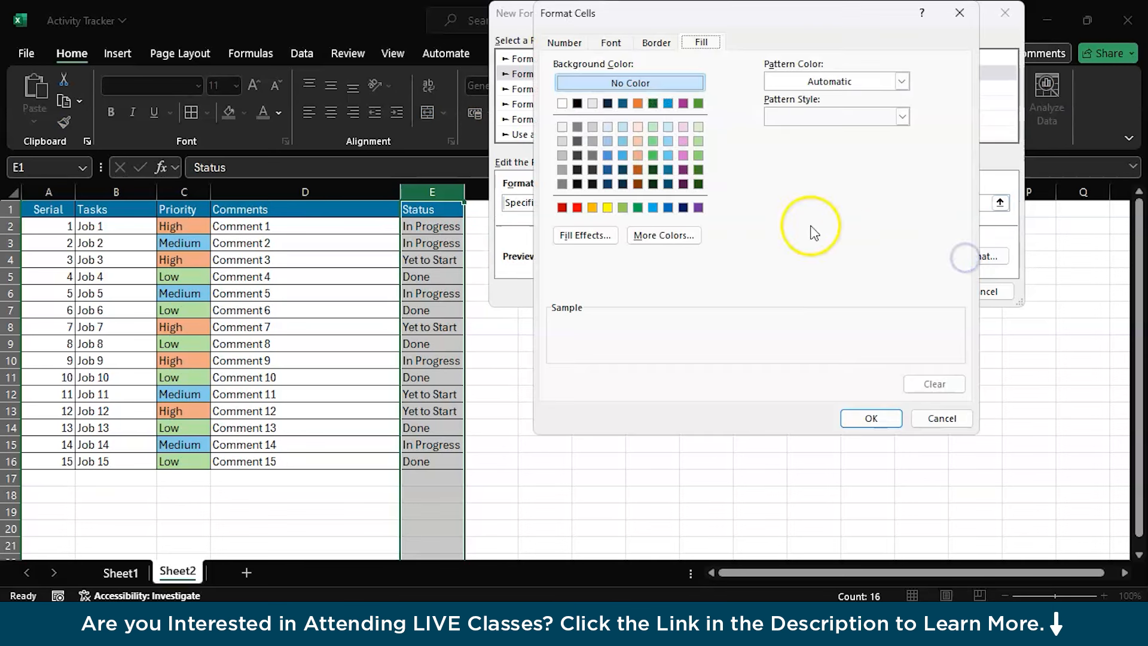
left_click(622, 141)
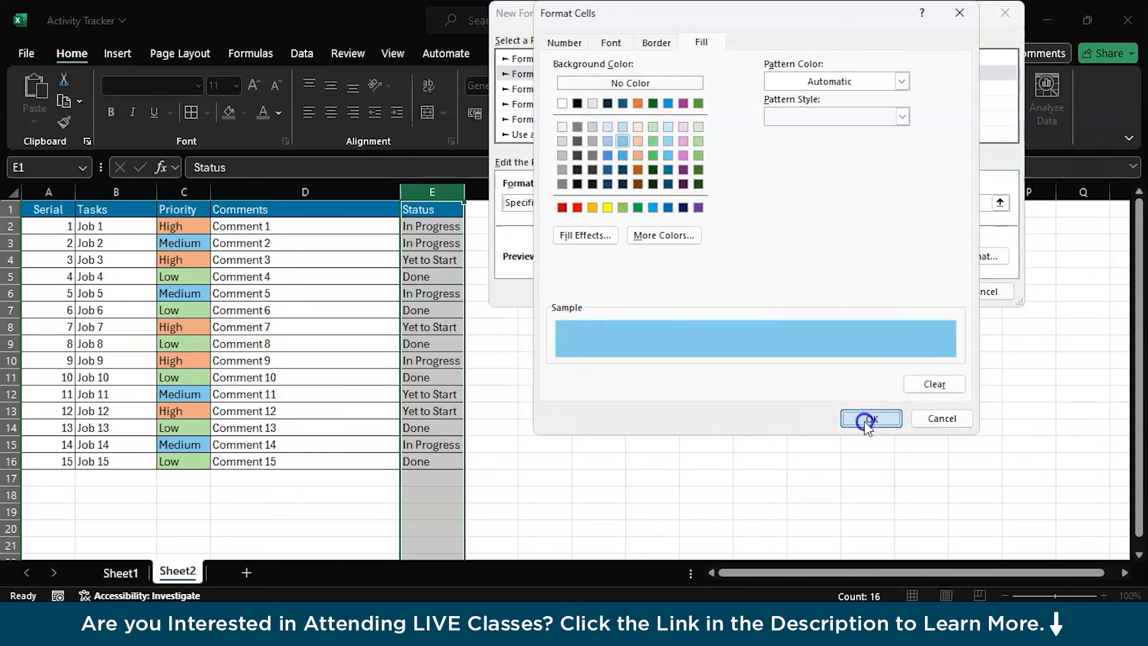
left_click(868, 418)
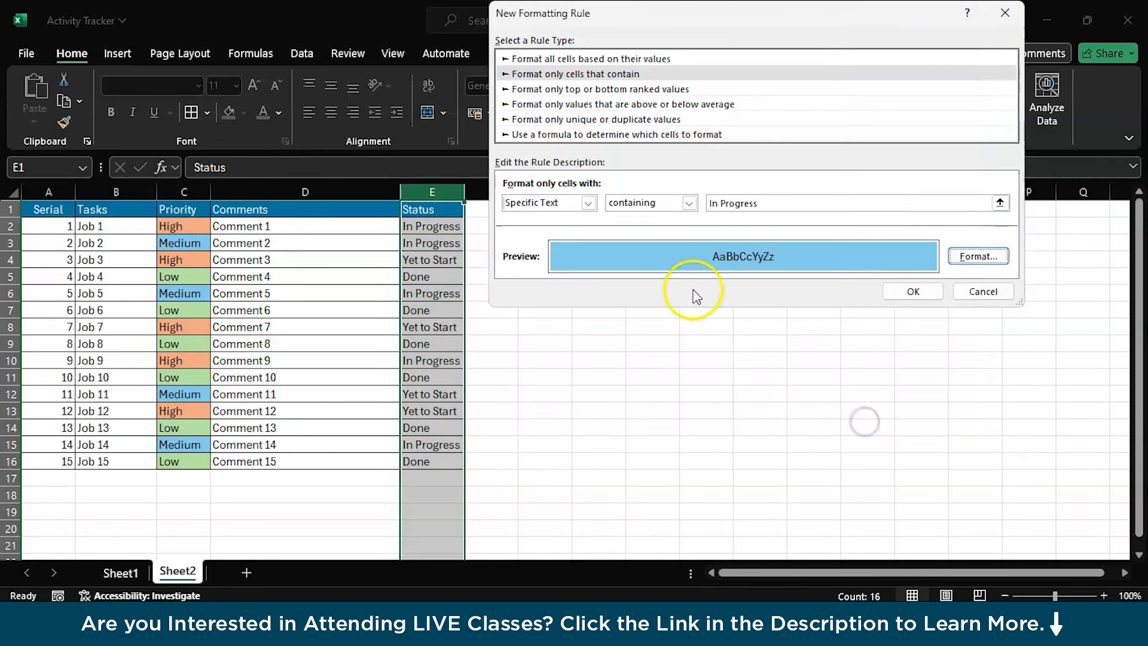
left_click(912, 291)
Start a second conditional formatting rule on the Status column for cells with specific text containing Yet to Start
left_click(638, 117)
left_click(652, 327)
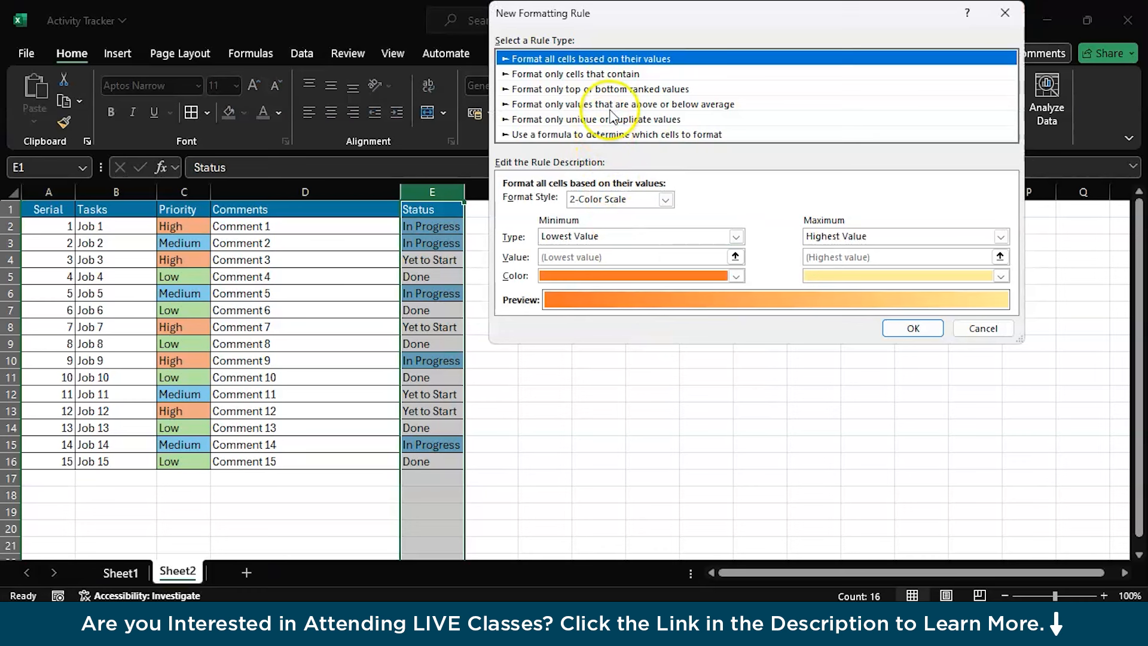
left_click(586, 74)
left_click(588, 203)
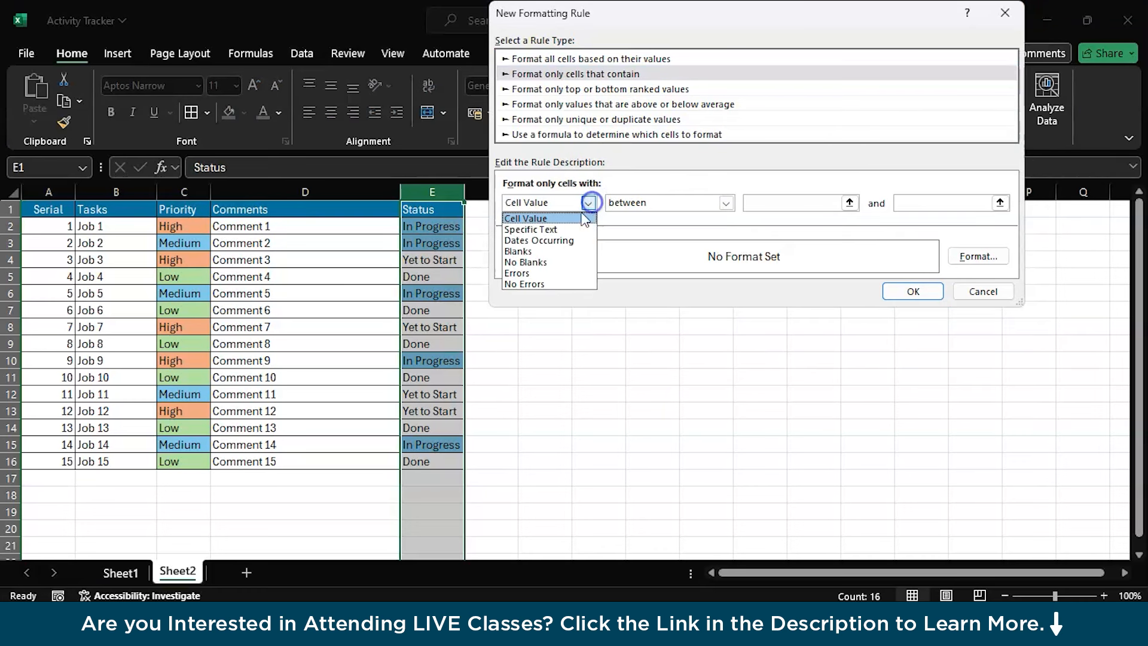
left_click(565, 230)
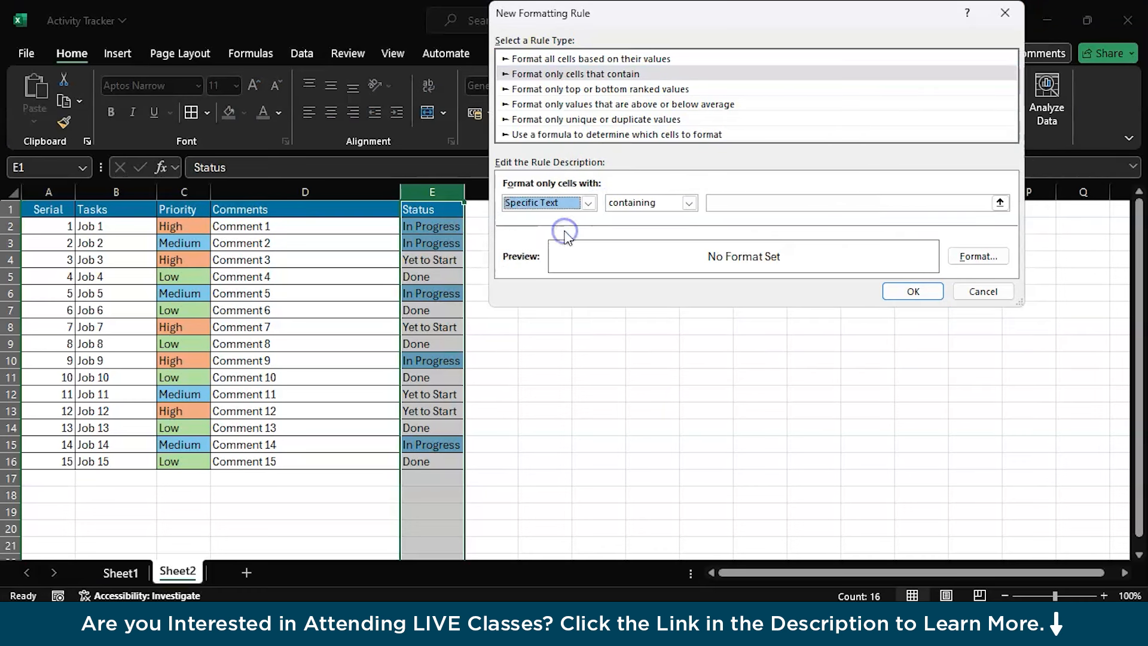
left_click(771, 202)
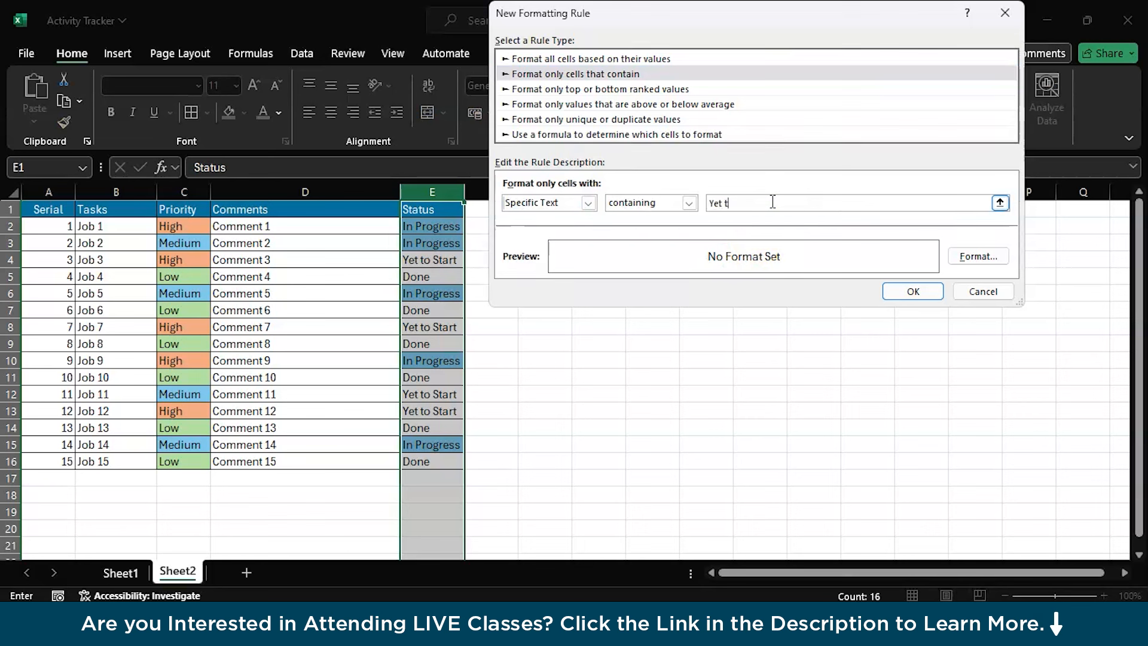
type("Yet to Start")
Give the Yet to Start rule a light orange fill and apply it to the Status column
left_click(978, 256)
left_click(637, 141)
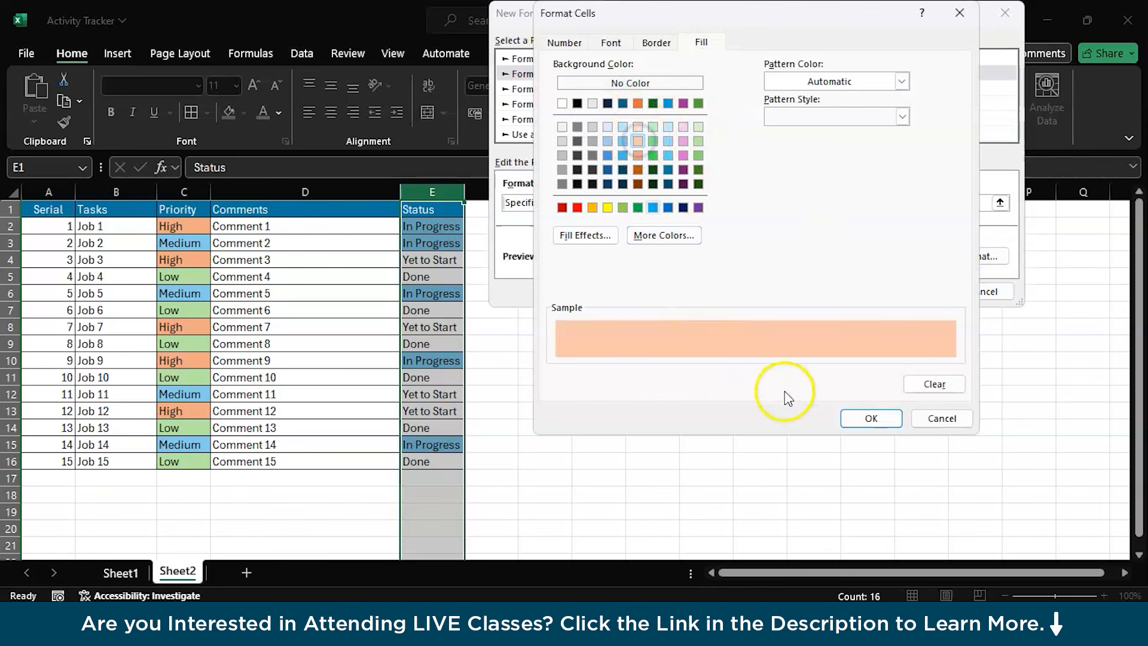
left_click(871, 418)
left_click(899, 293)
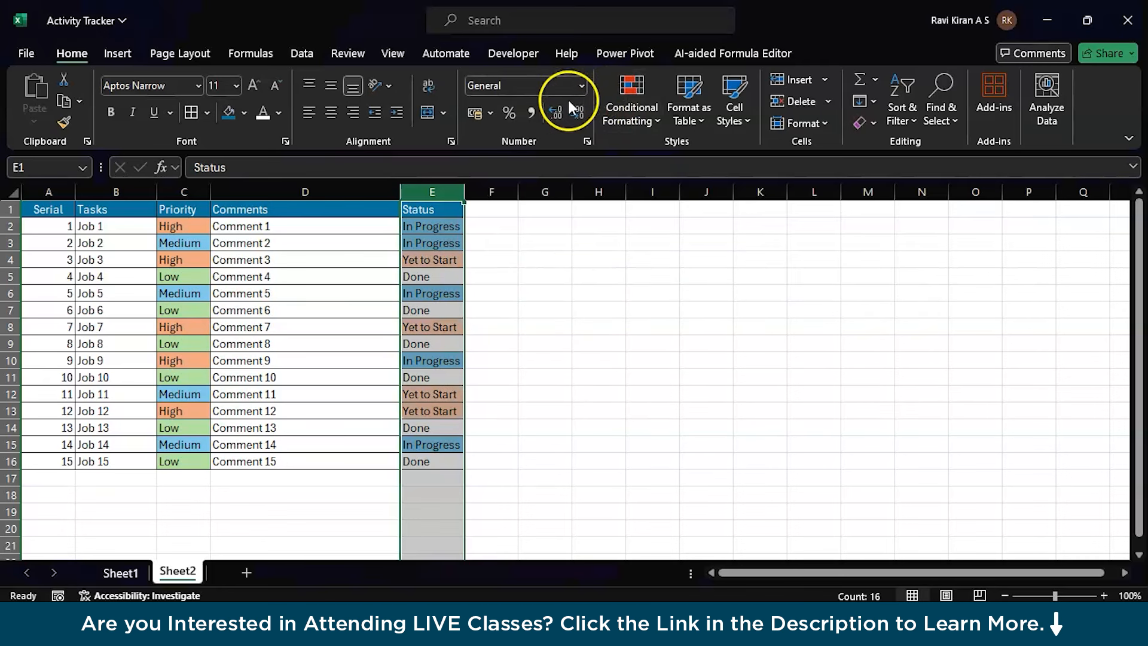
Start a third conditional formatting rule on the Status column for cells with specific text containing Done
left_click(622, 102)
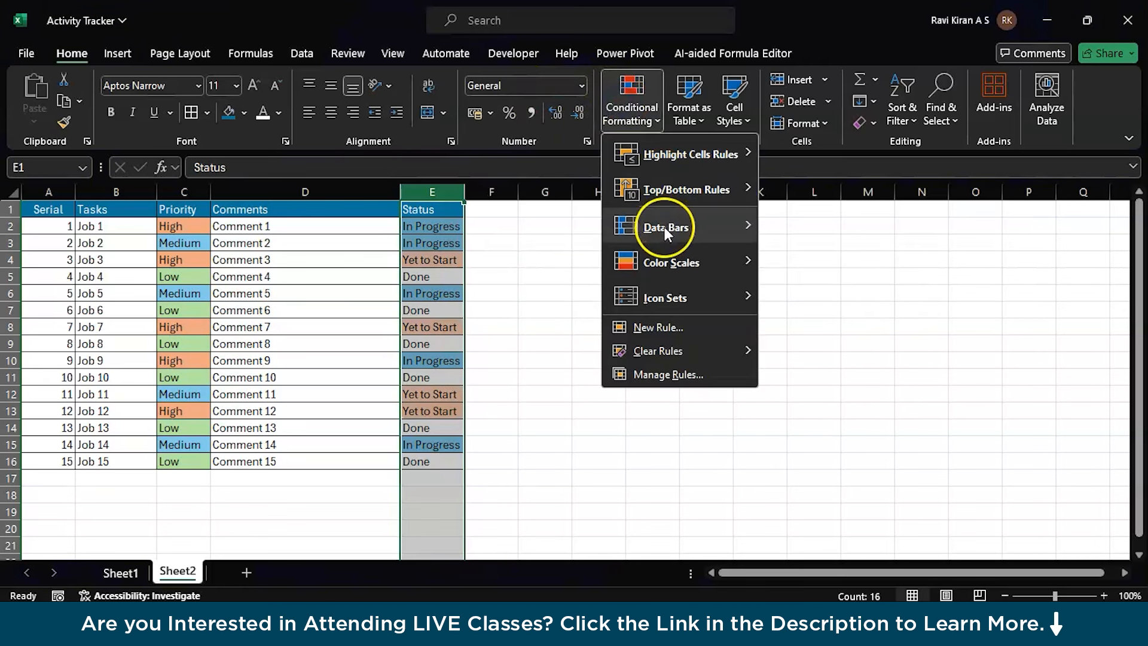
left_click(693, 326)
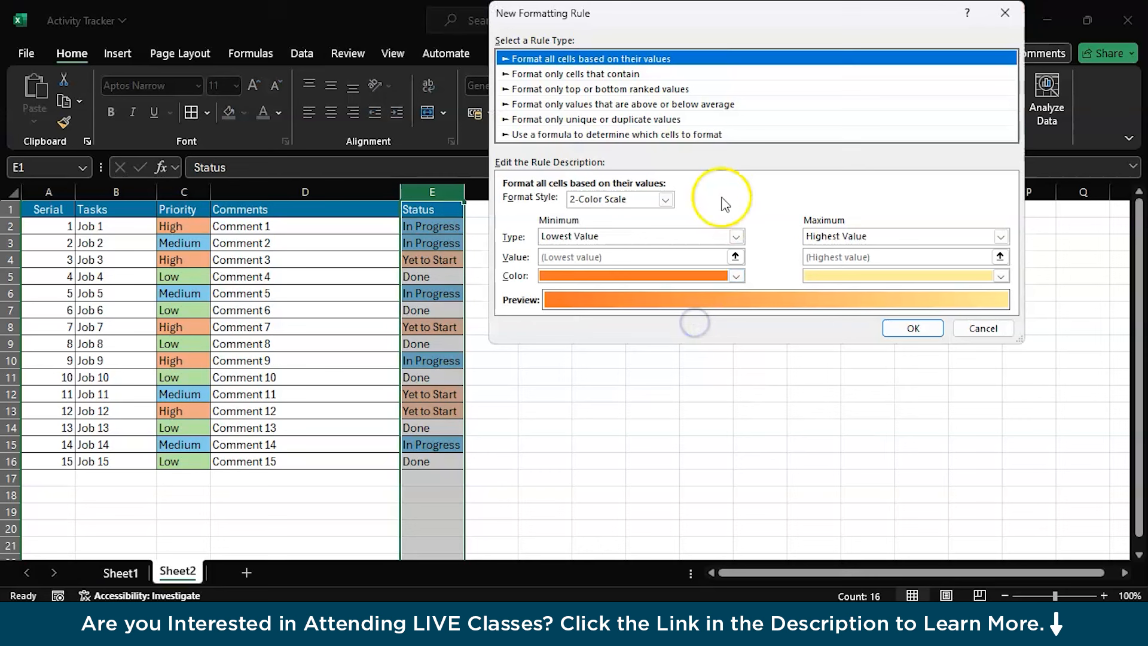
left_click(668, 76)
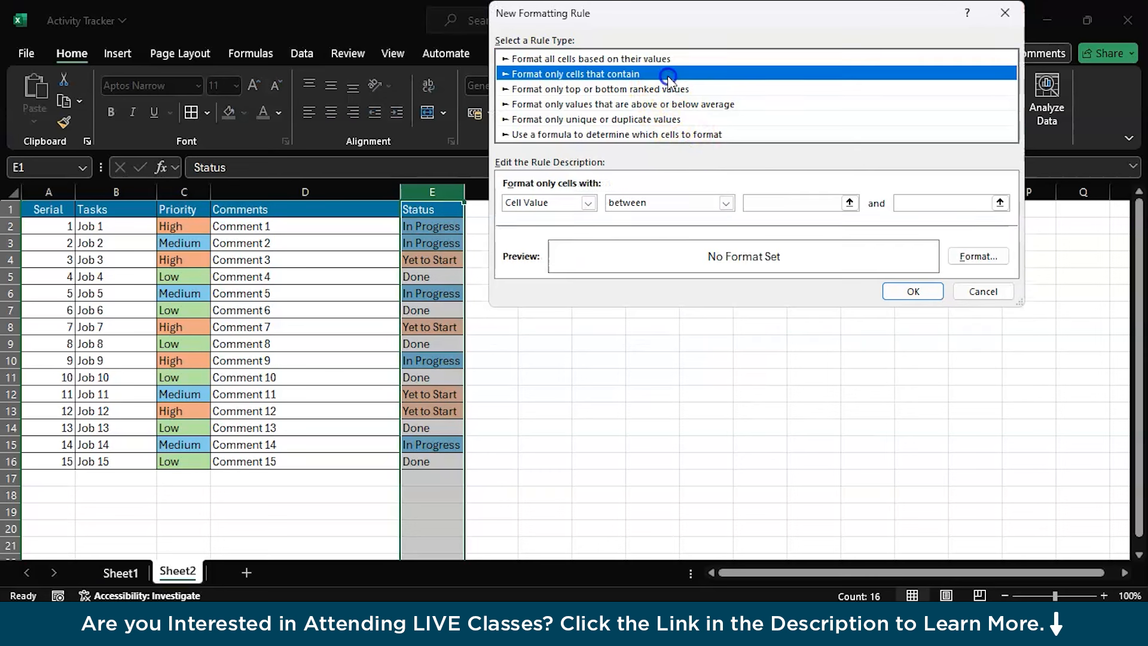
left_click(587, 203)
left_click(569, 229)
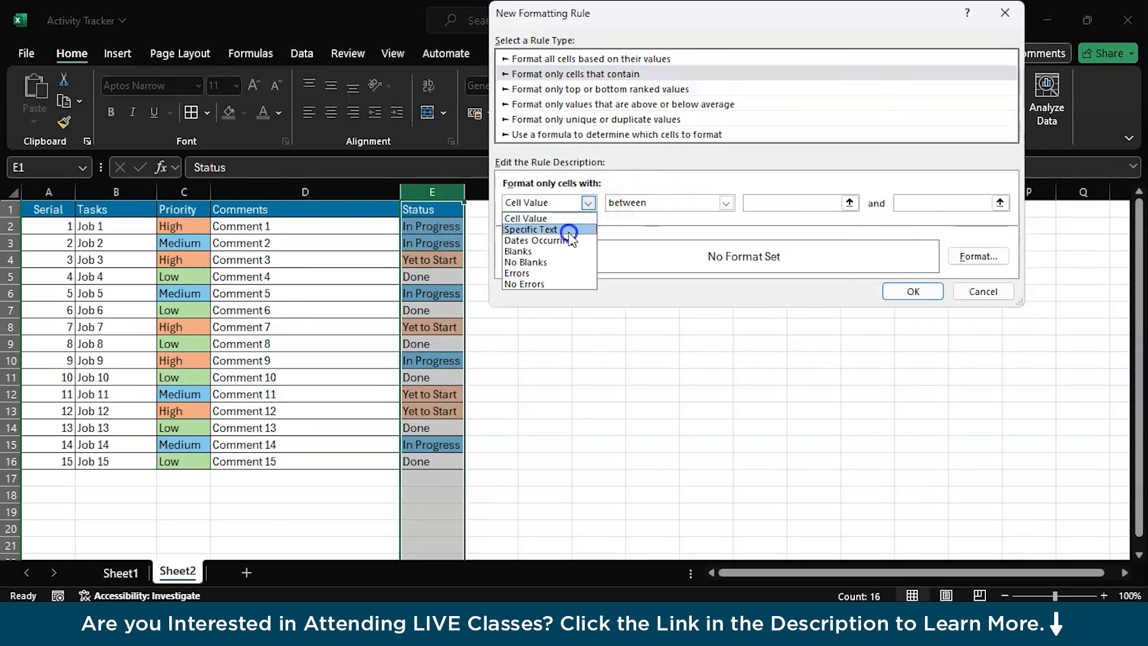
left_click(821, 201)
type("Done")
Give the Done rule a light green fill and apply it to the Status column
left_click(967, 258)
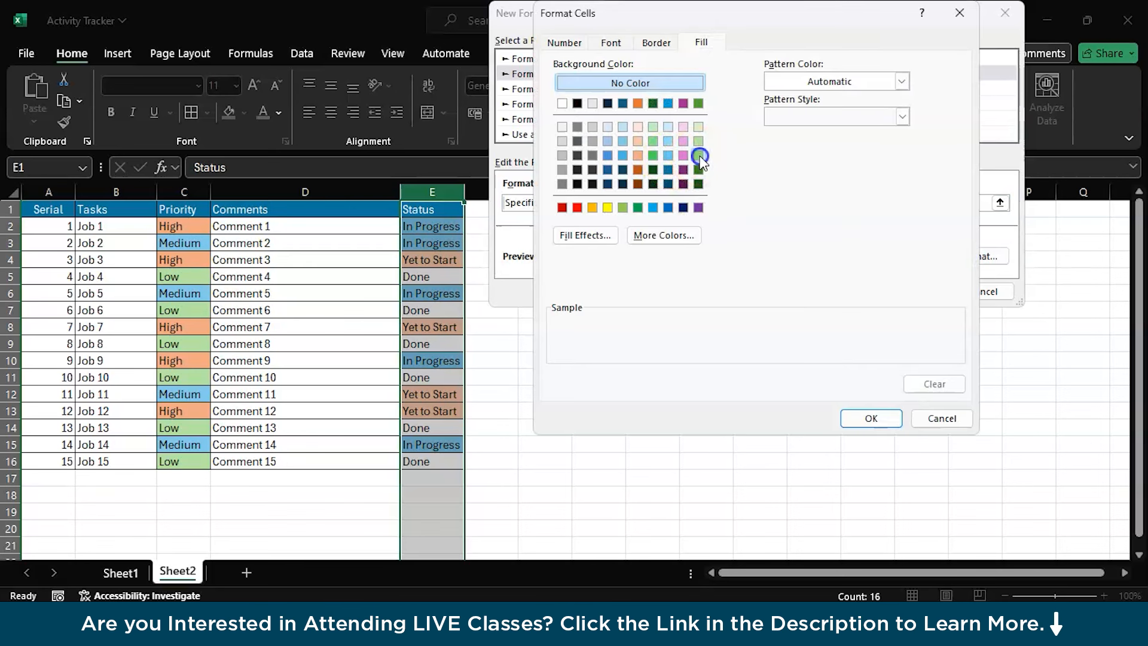
left_click(699, 156)
left_click(699, 142)
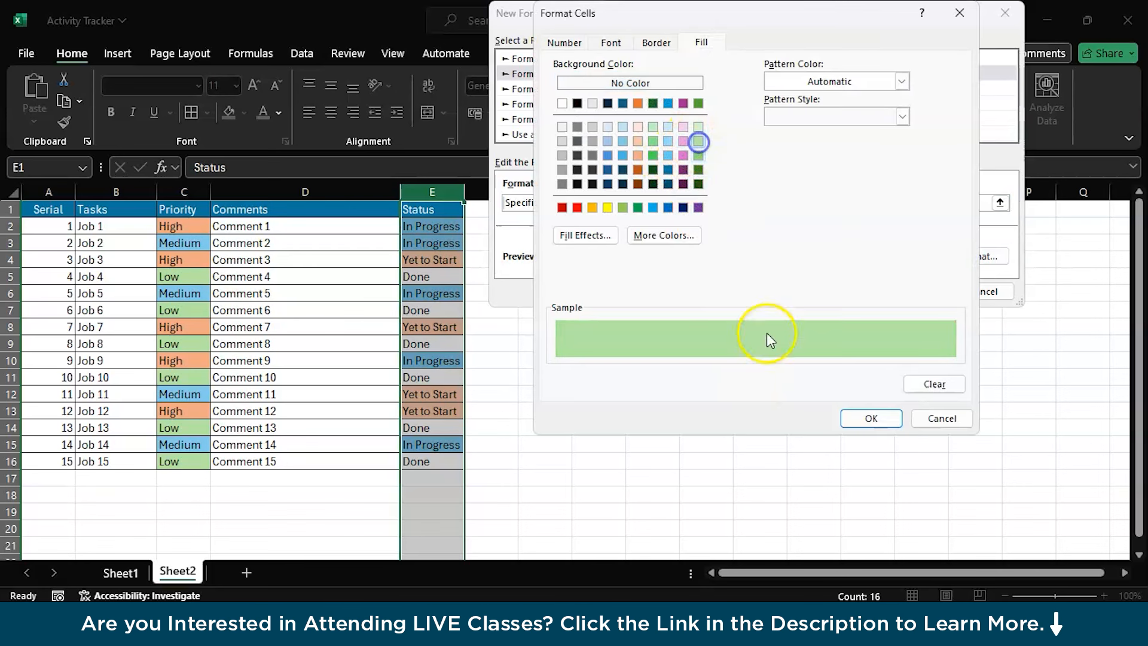
left_click(847, 414)
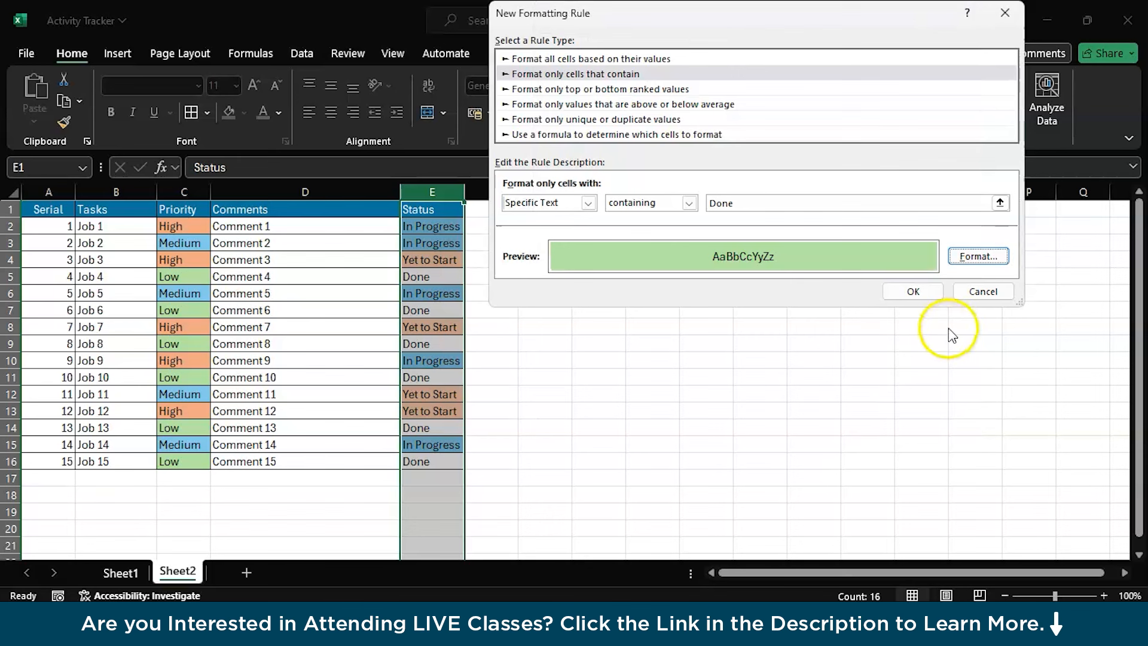
left_click(922, 293)
left_click(757, 344)
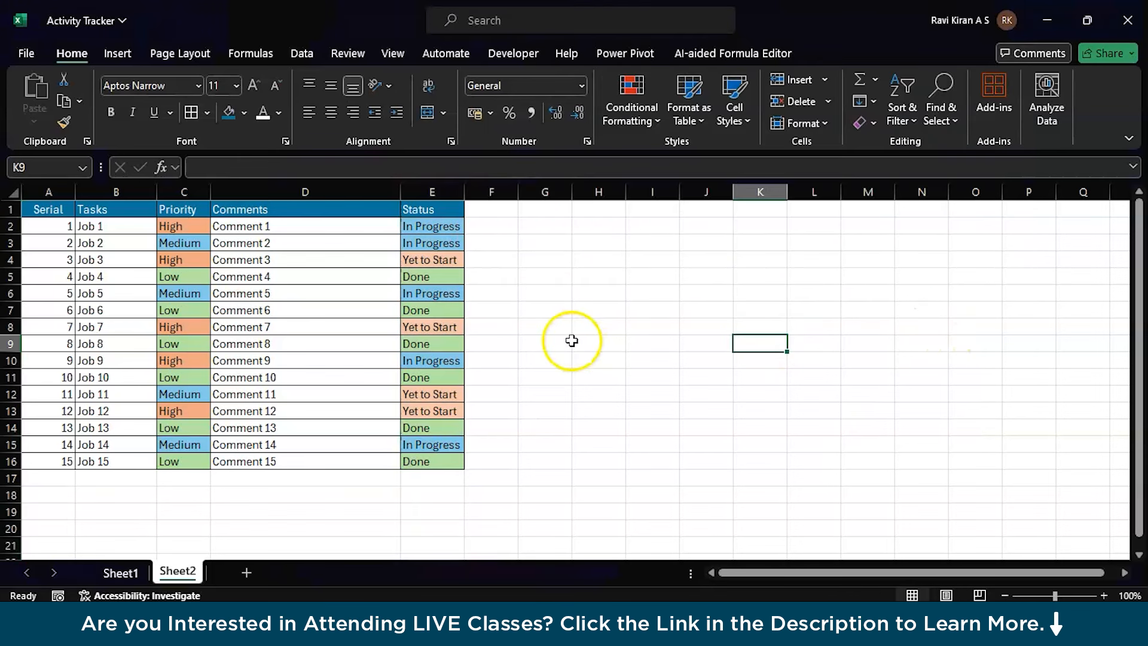
Copy the three distinct status labels from E3:E5 to G1:G3 and fit column G to its contents
left_click(546, 225)
left_click_drag(432, 243, 434, 277)
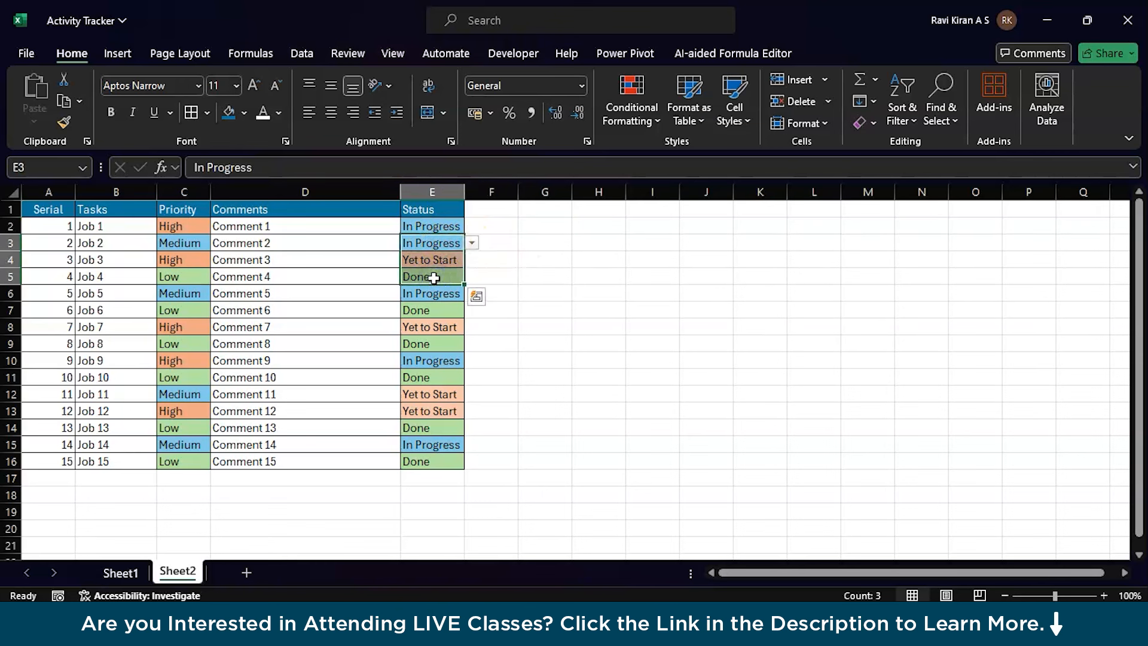
key("ctrl+c")
left_click(548, 213)
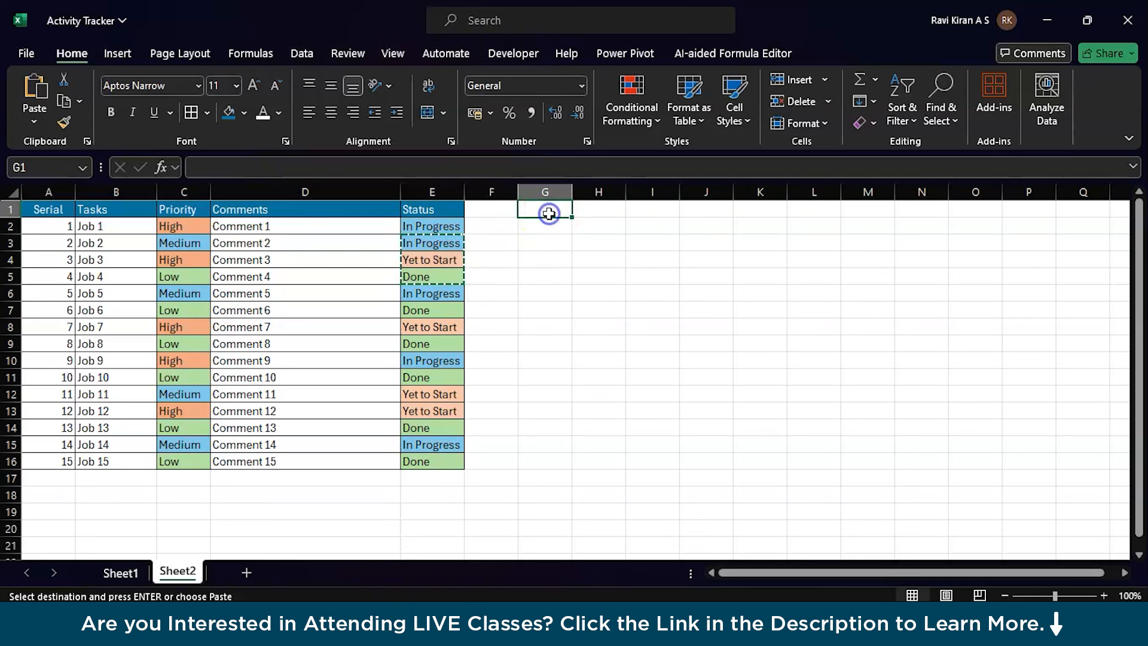
key("ctrl+v")
double_click(572, 192)
Count each status label by entering =COUNTIF(E:E,G1) in H1 and filling the formula down to H3
left_click(610, 210)
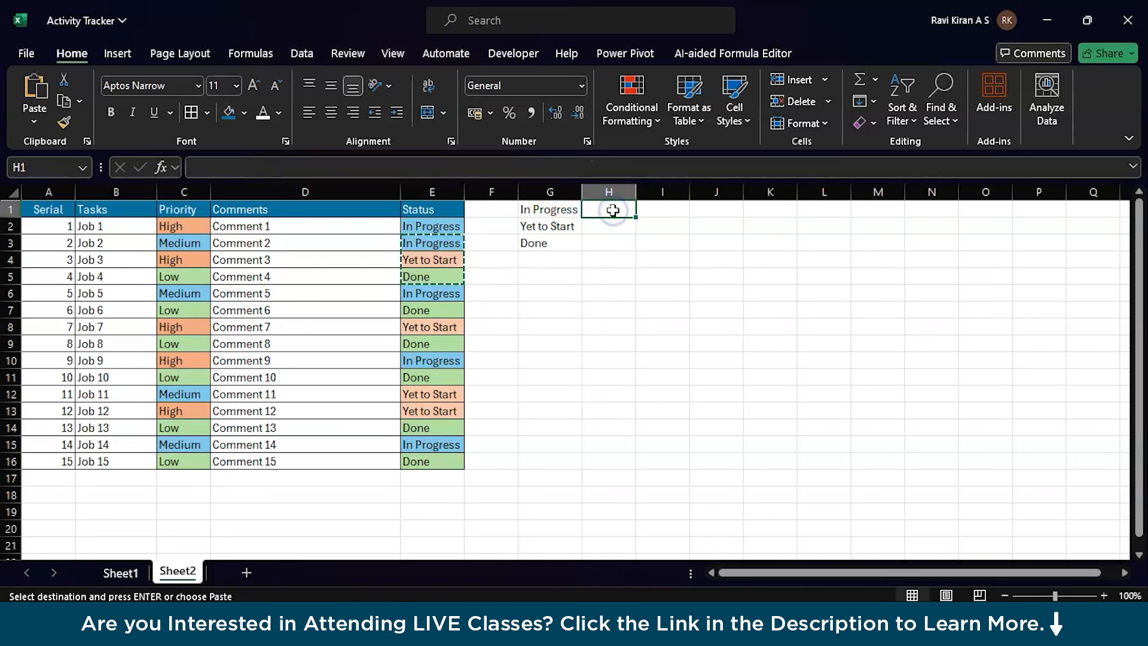
type("=cou")
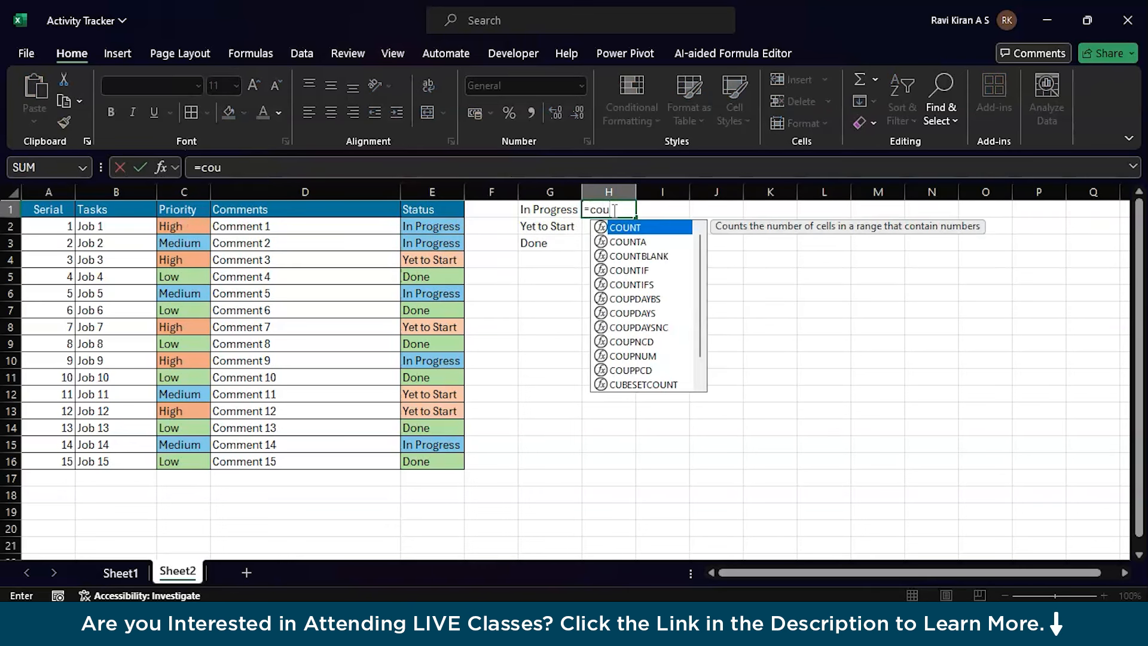
key("Down")
key("Down")
key("Down")
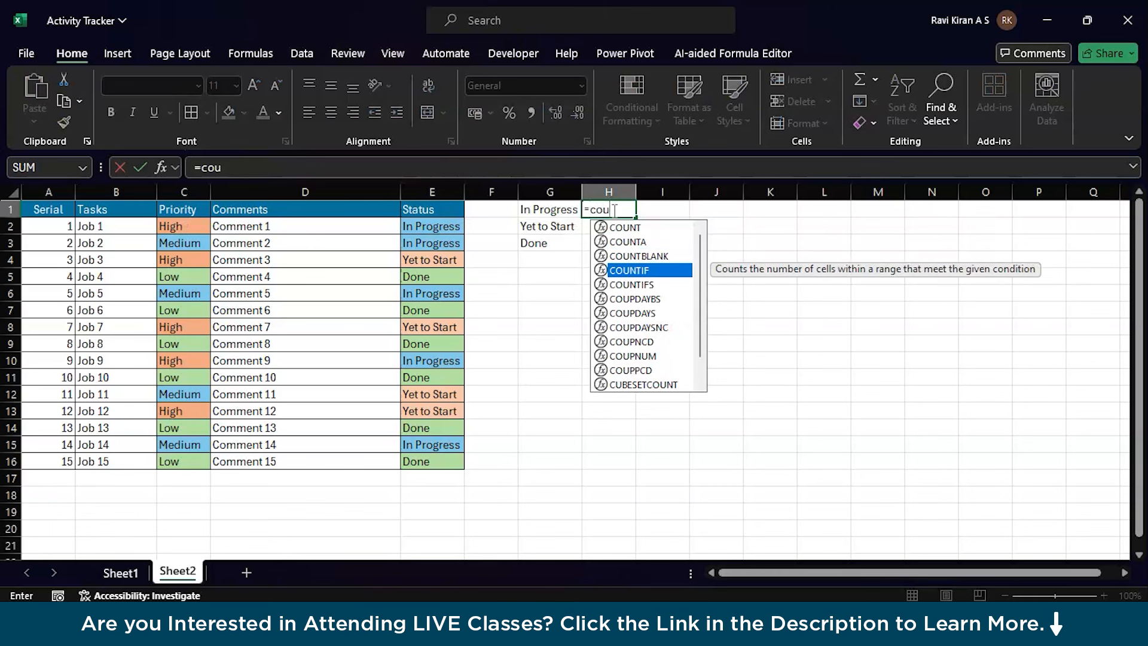
key("Tab")
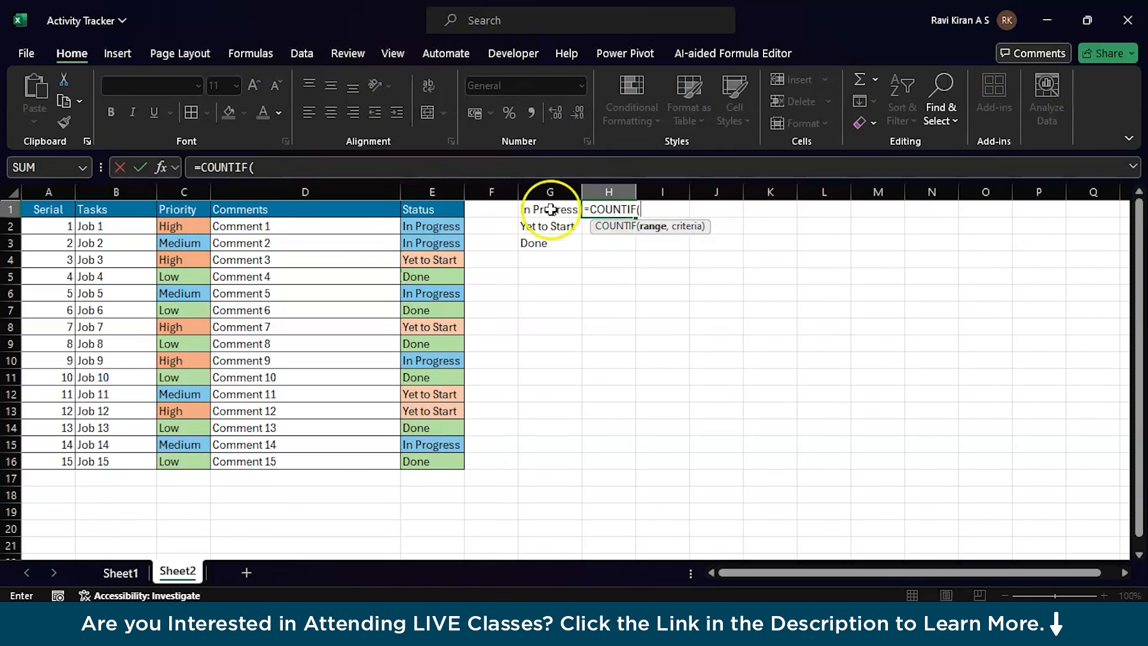
left_click(436, 186)
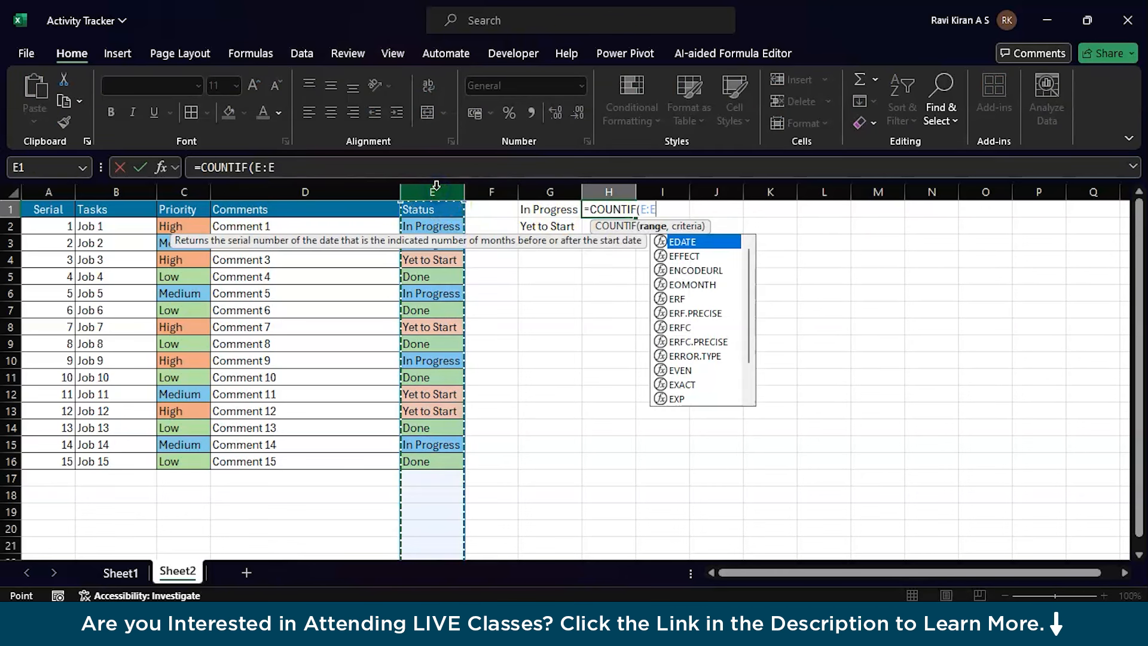
type(",")
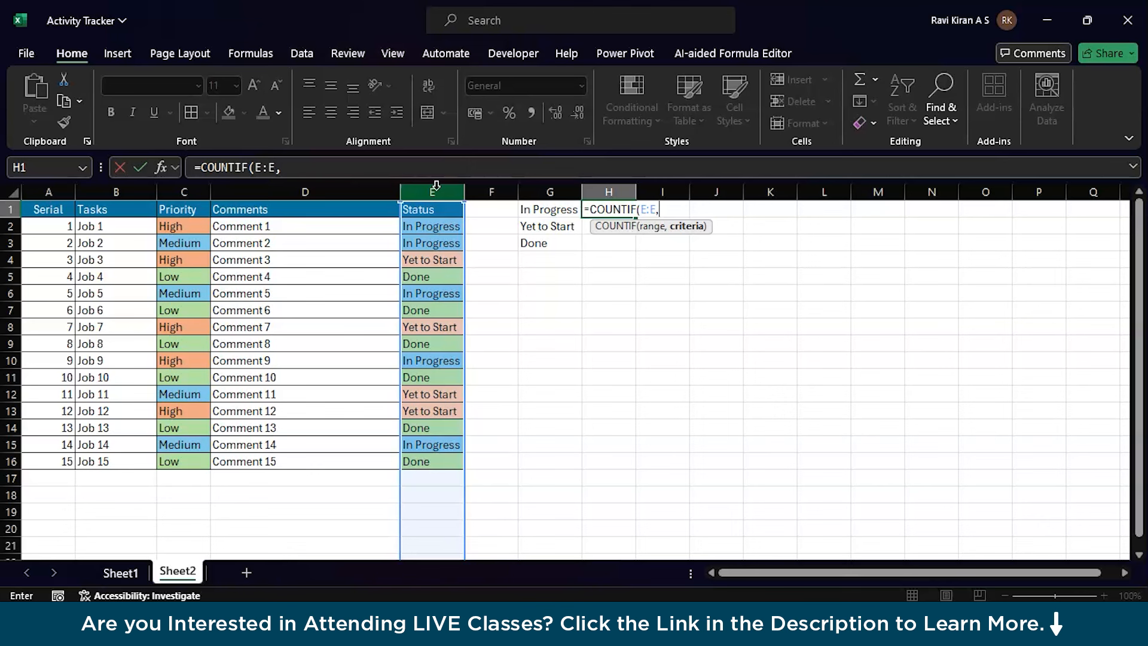
left_click(538, 210)
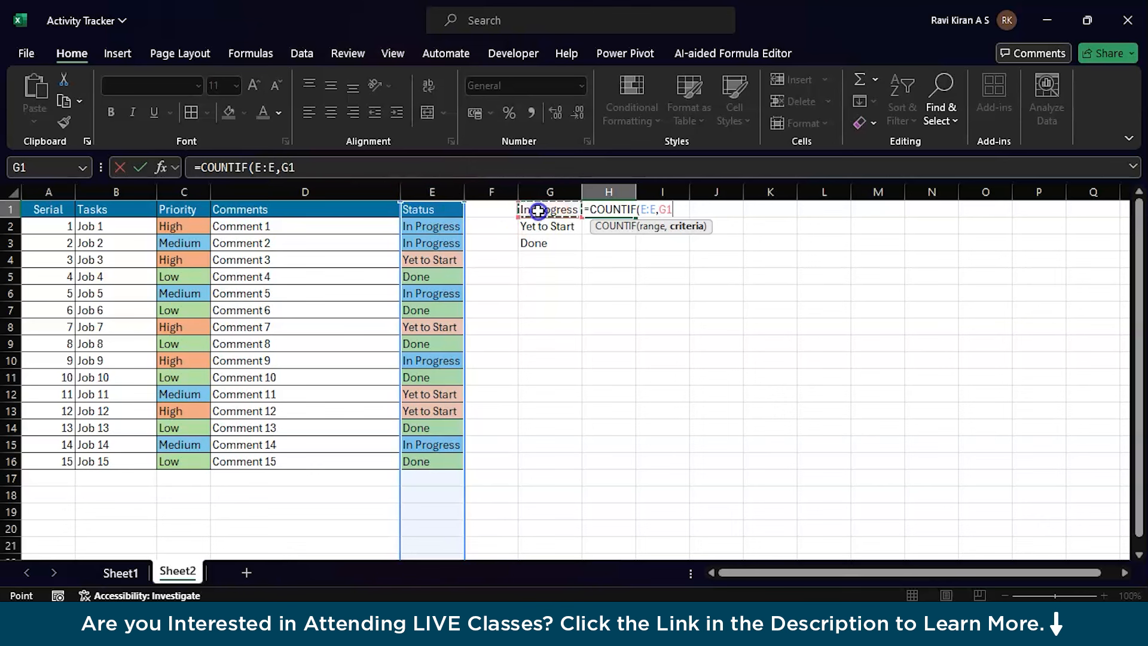
key("Return")
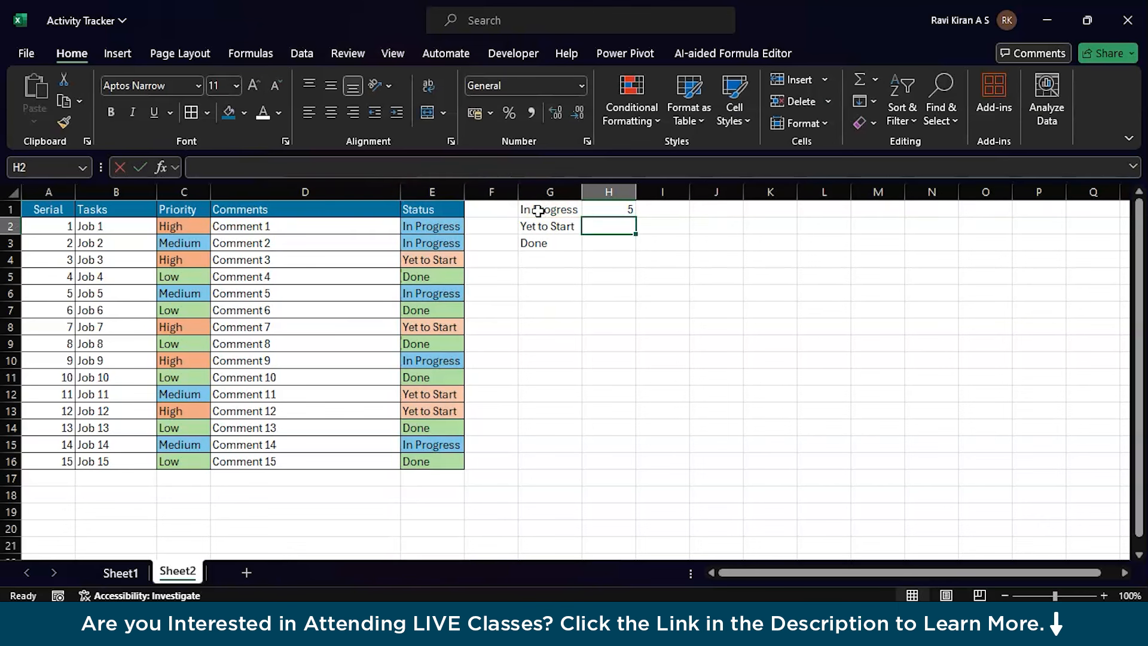
left_click(596, 210)
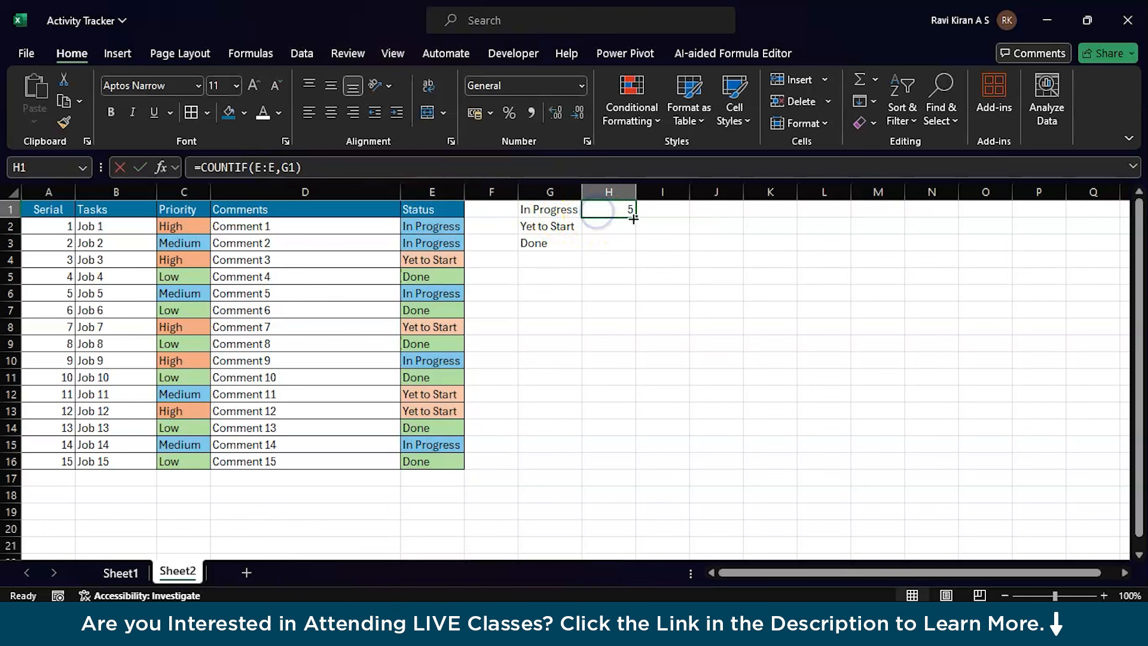
left_click_drag(635, 218, 632, 245)
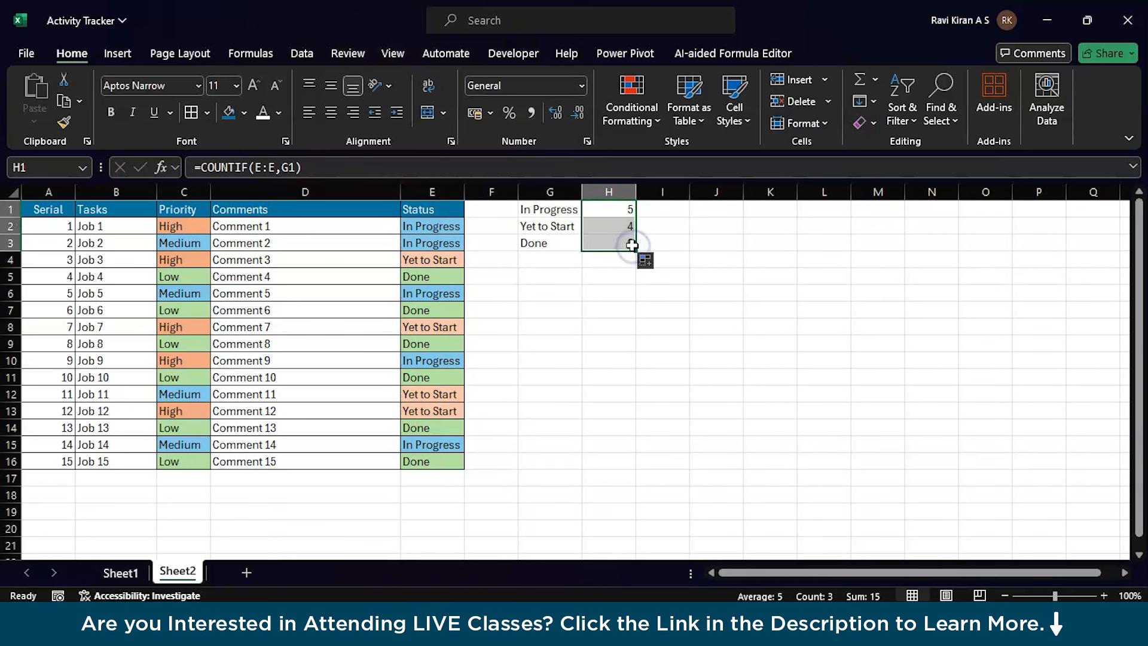
Apply borders to all cells of the status count table G1:H3
left_click(539, 225)
key("ctrl+a")
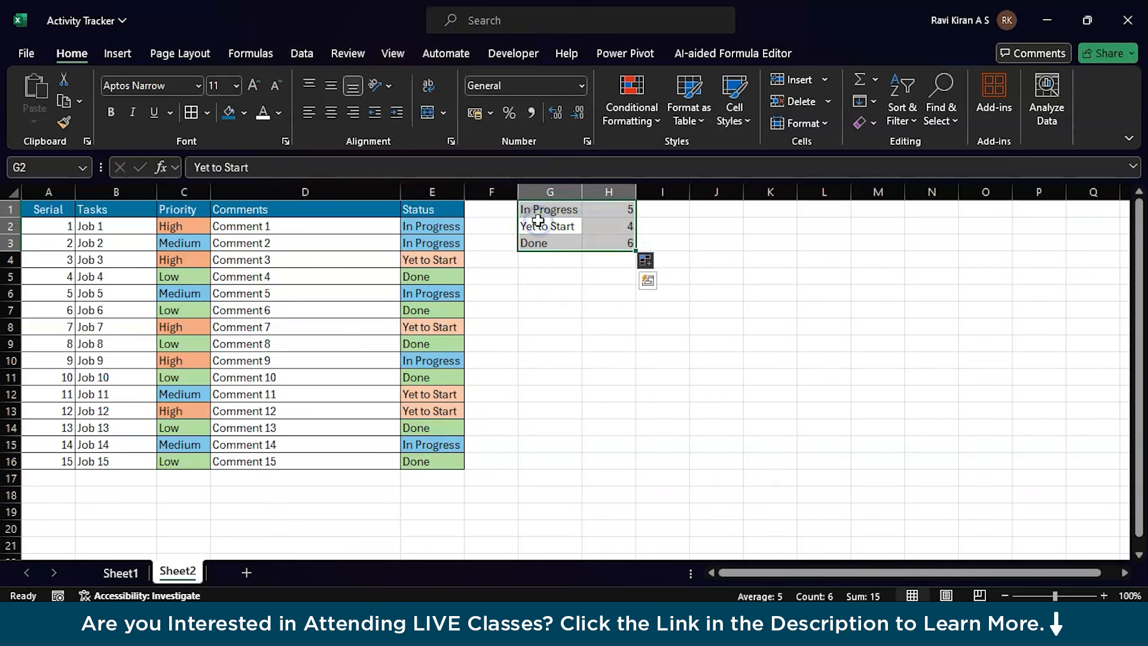
left_click(191, 112)
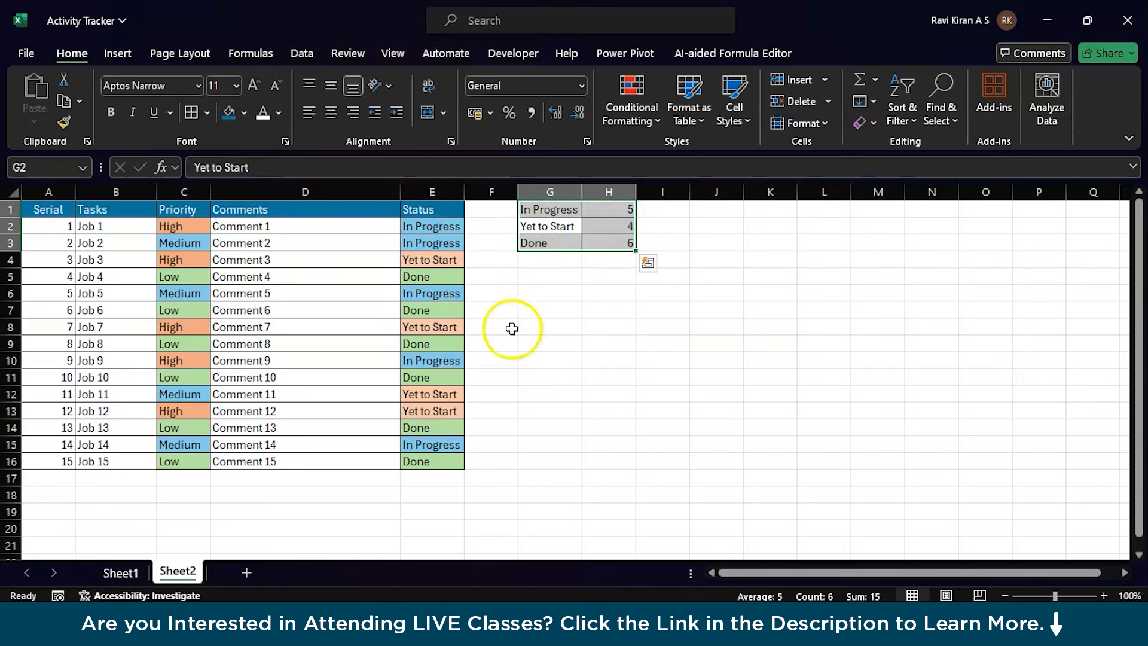
left_click(511, 327)
Insert a 2-D 100% stacked bar chart from the status counts in G1:H3
left_click_drag(544, 206, 611, 245)
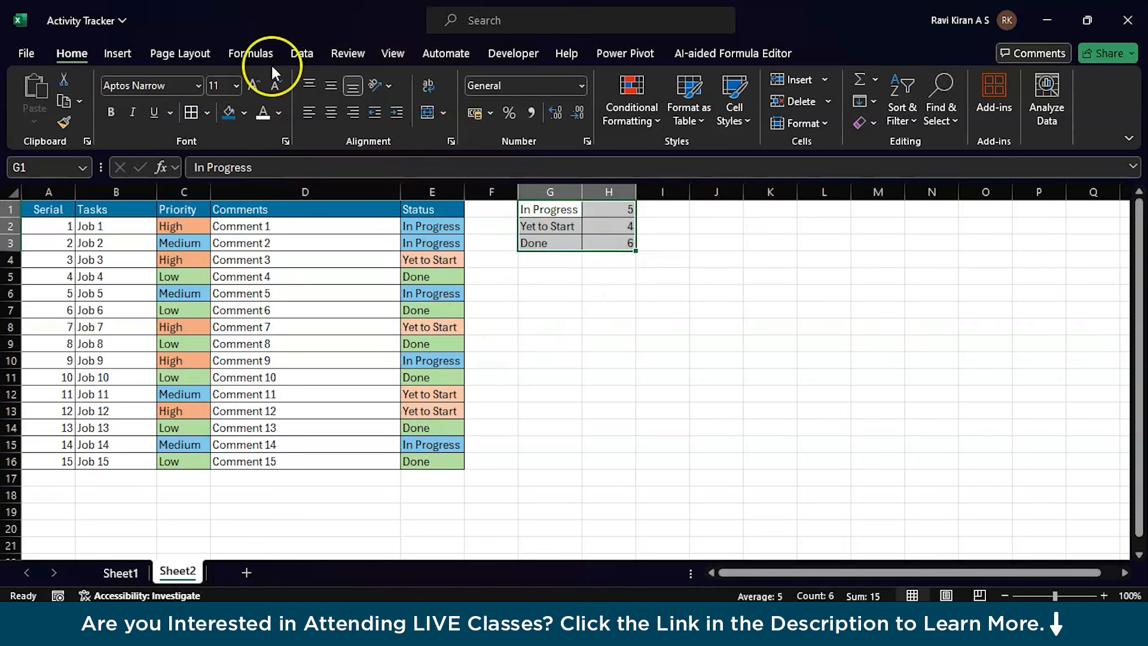
left_click(112, 53)
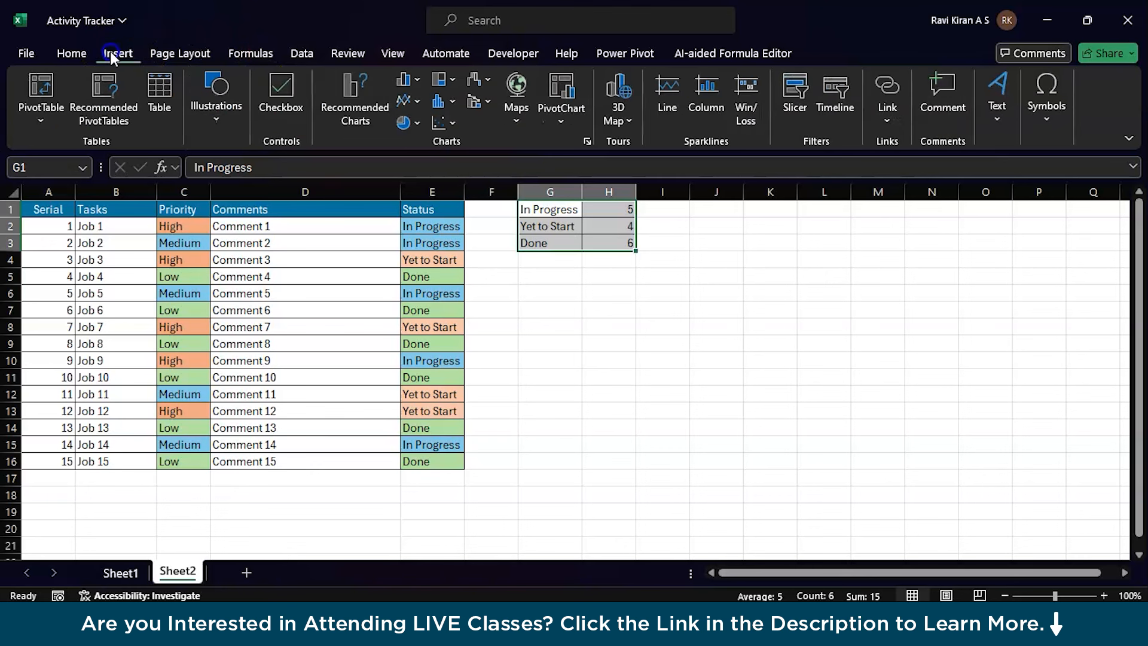
left_click(413, 77)
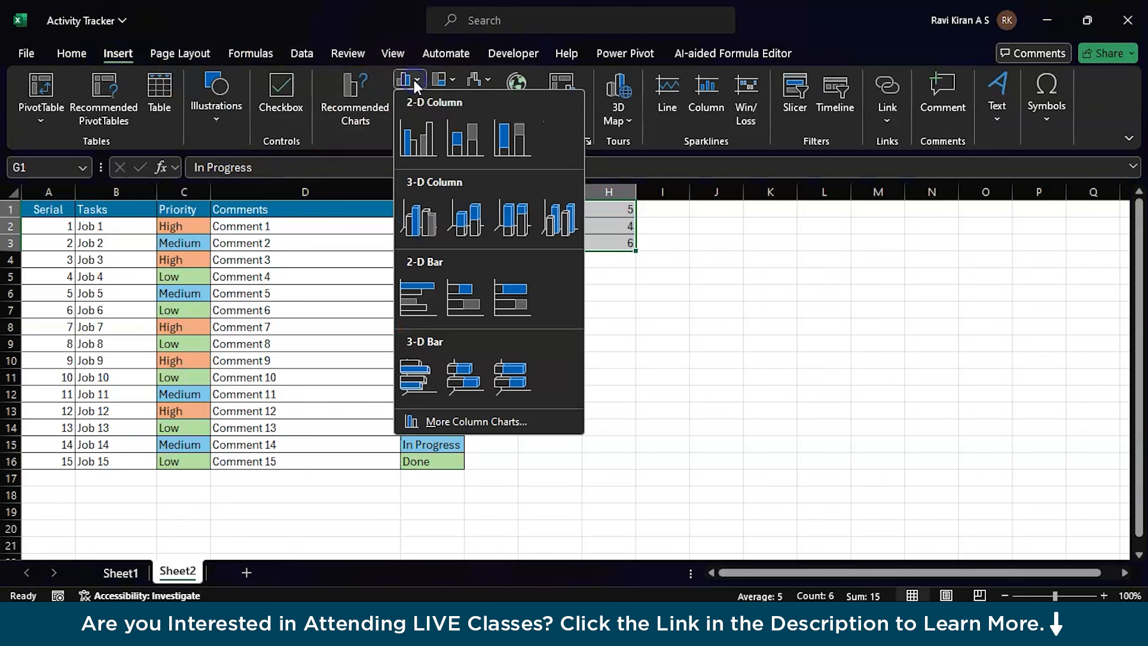
left_click(516, 296)
Switch rows and columns in the chart's data source so each status is its own series, keeping the order In Progress, Yet to Start, Done
right_click(623, 290)
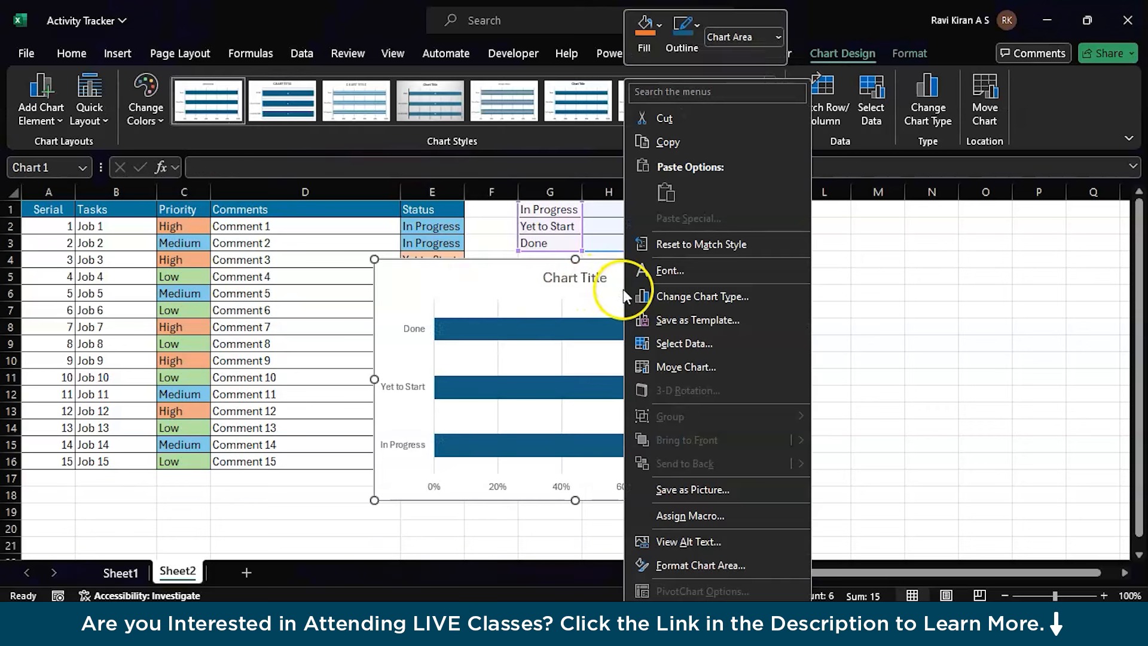
left_click(677, 342)
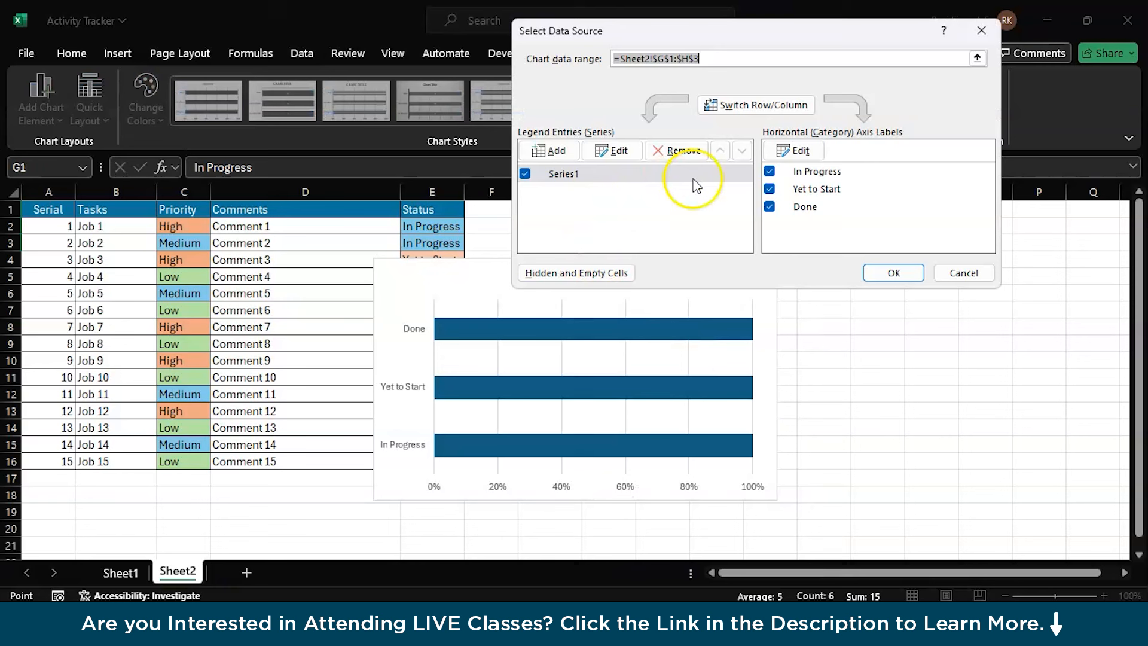
left_click(729, 105)
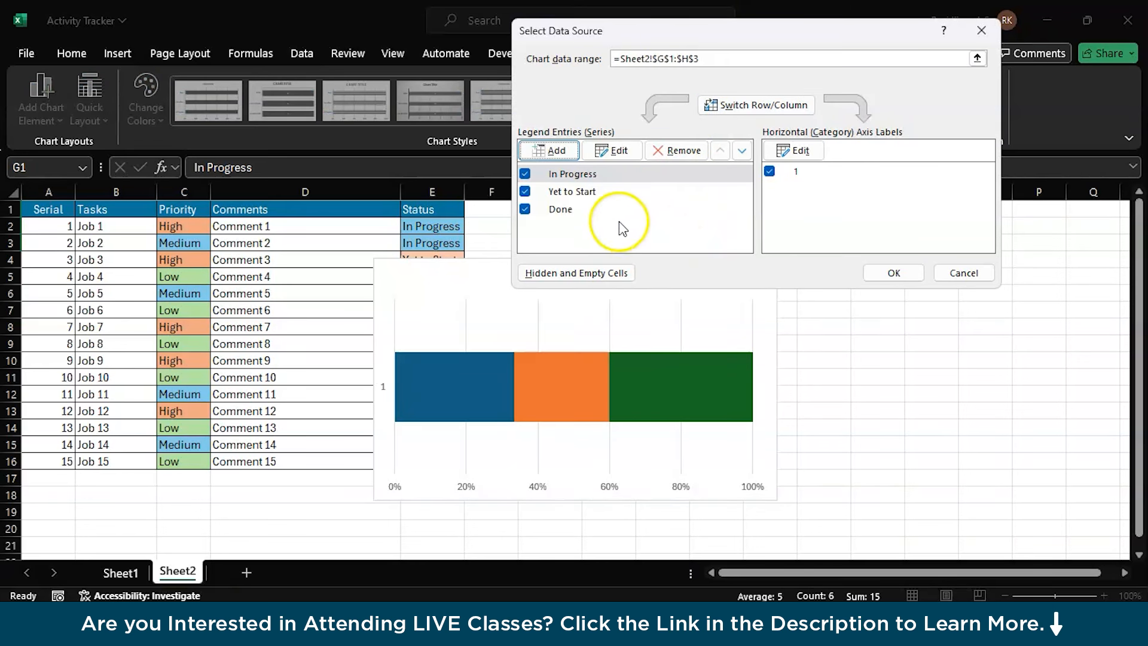
left_click(673, 189)
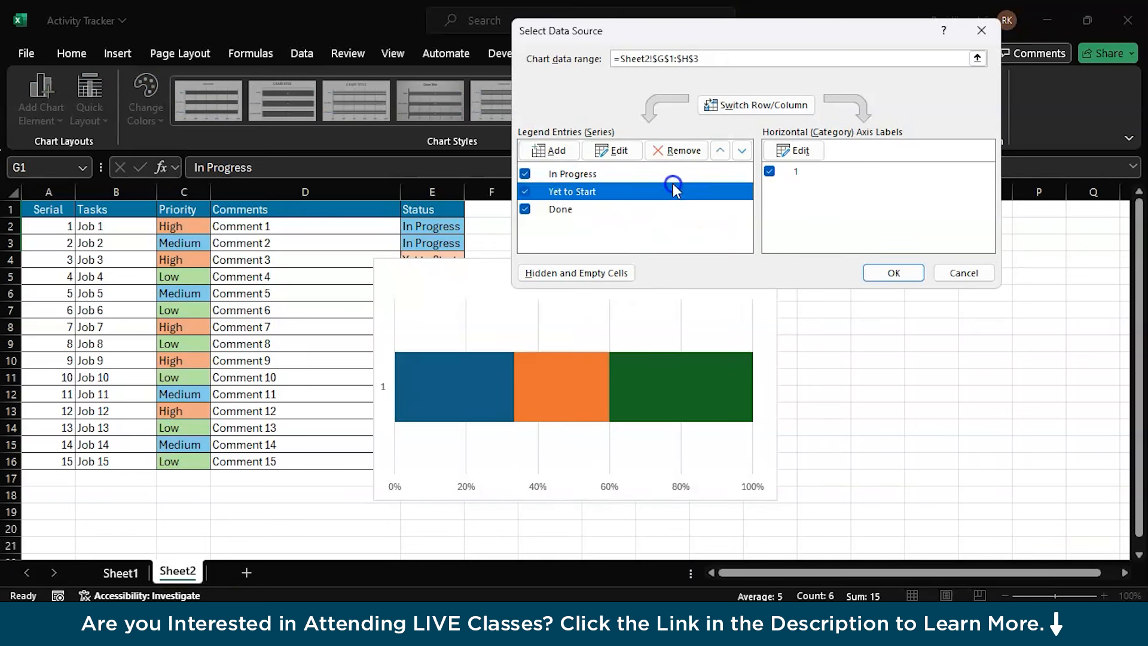
left_click(719, 152)
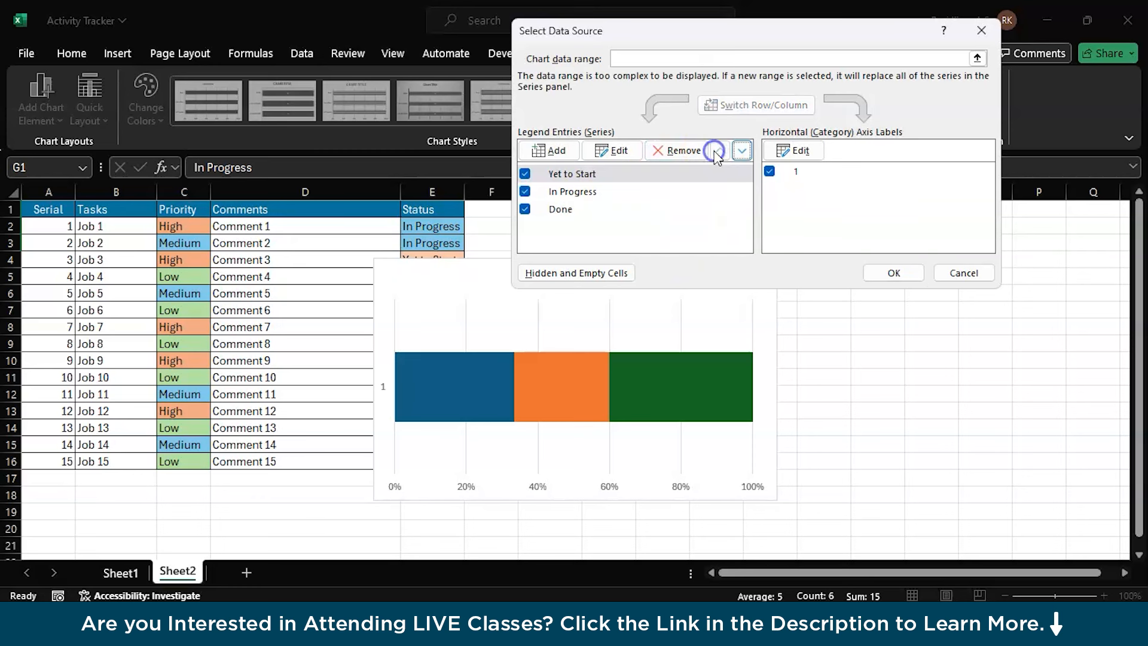
left_click(744, 152)
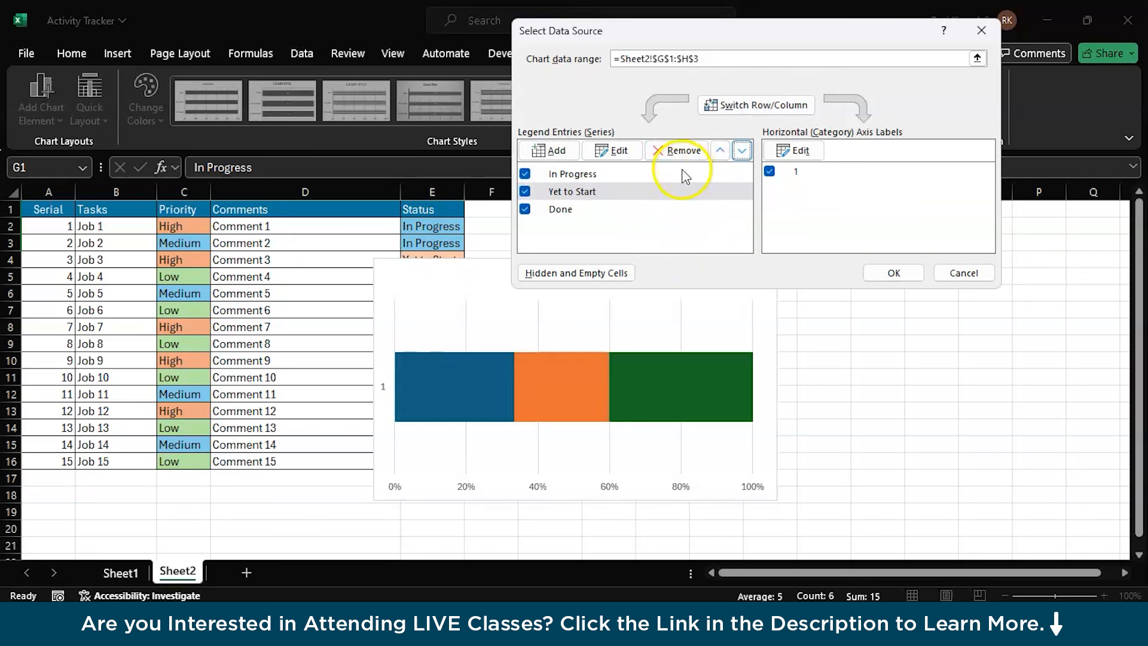
left_click(873, 272)
Delete the chart title and the horizontal percentage axis from the stacked bar chart
left_click(583, 287)
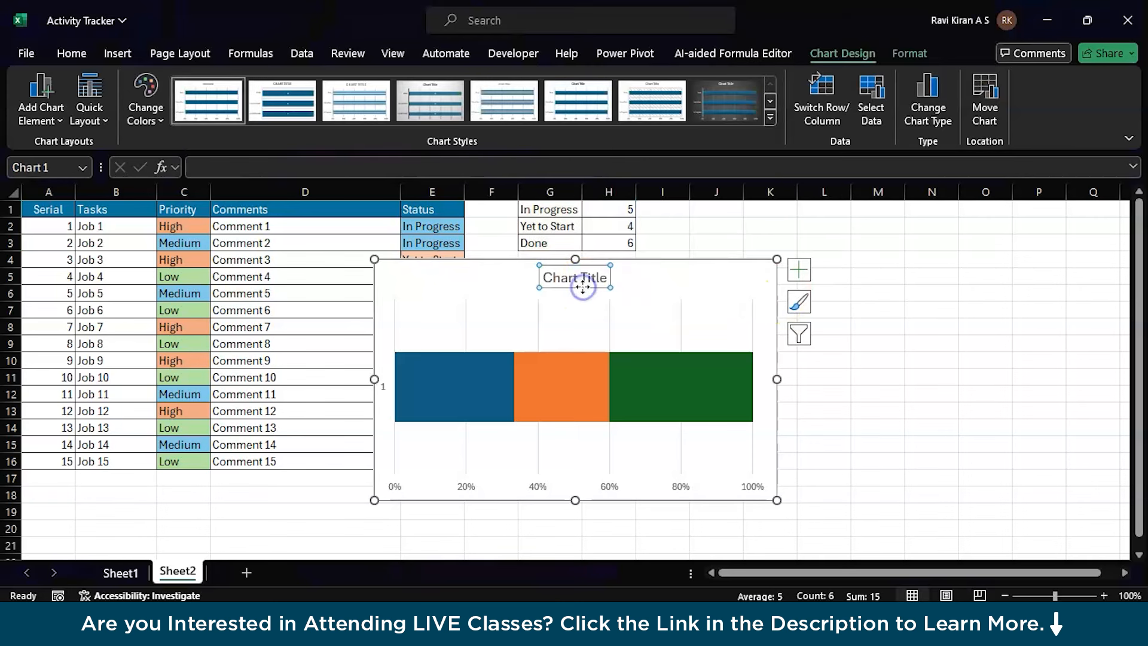
key("Delete")
left_click(541, 484)
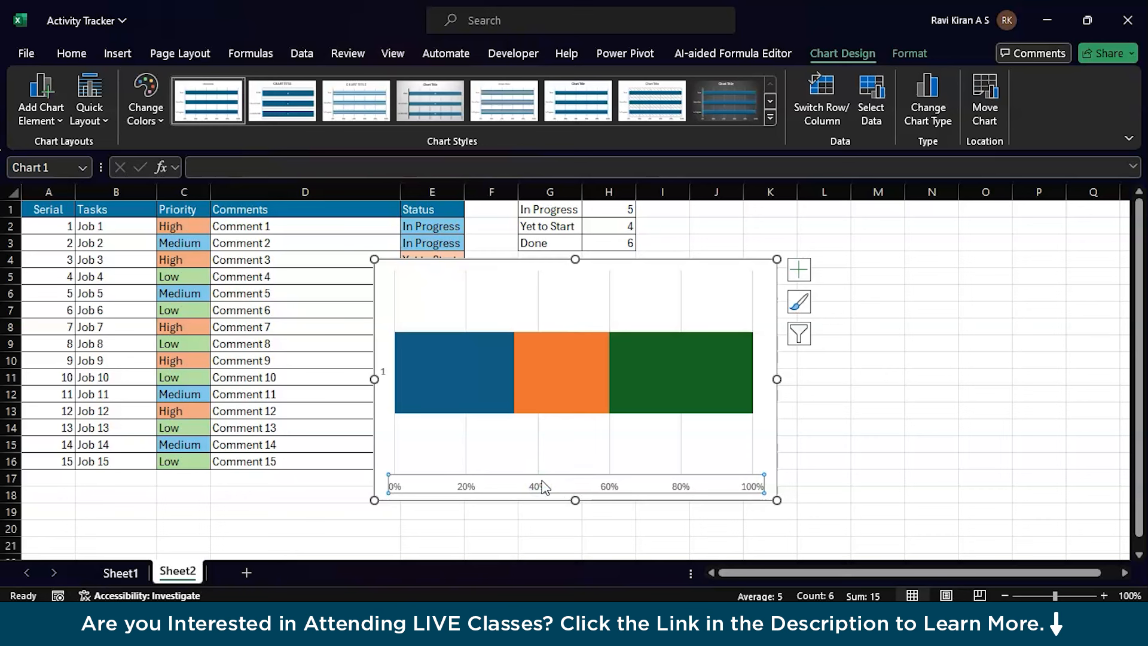
key("Delete")
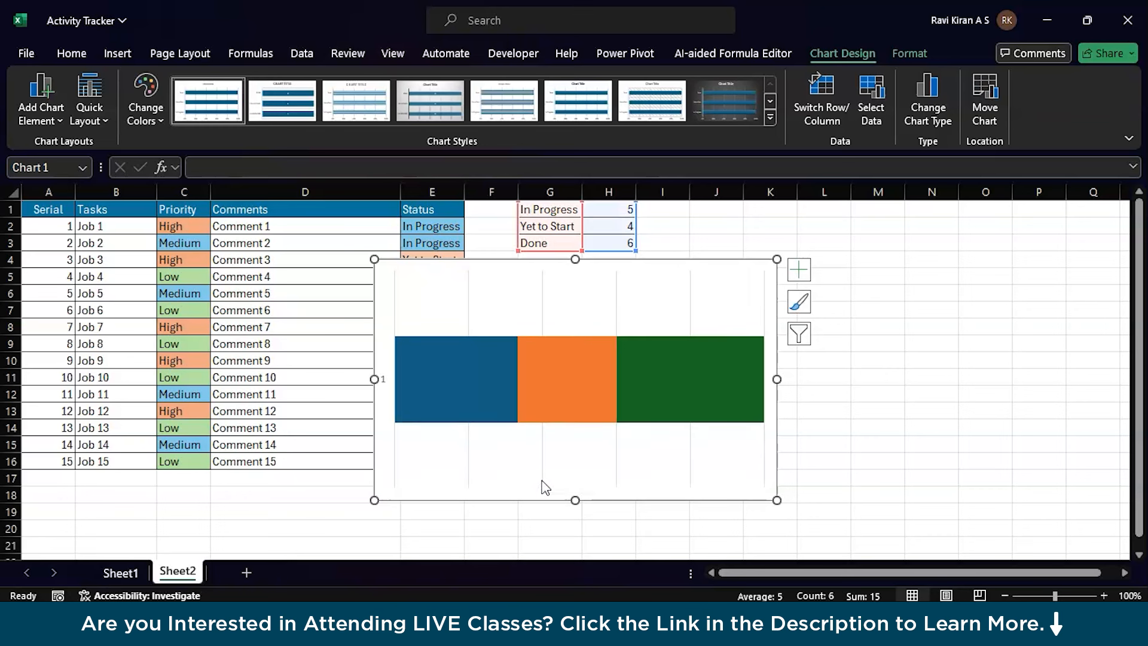
left_click(853, 461)
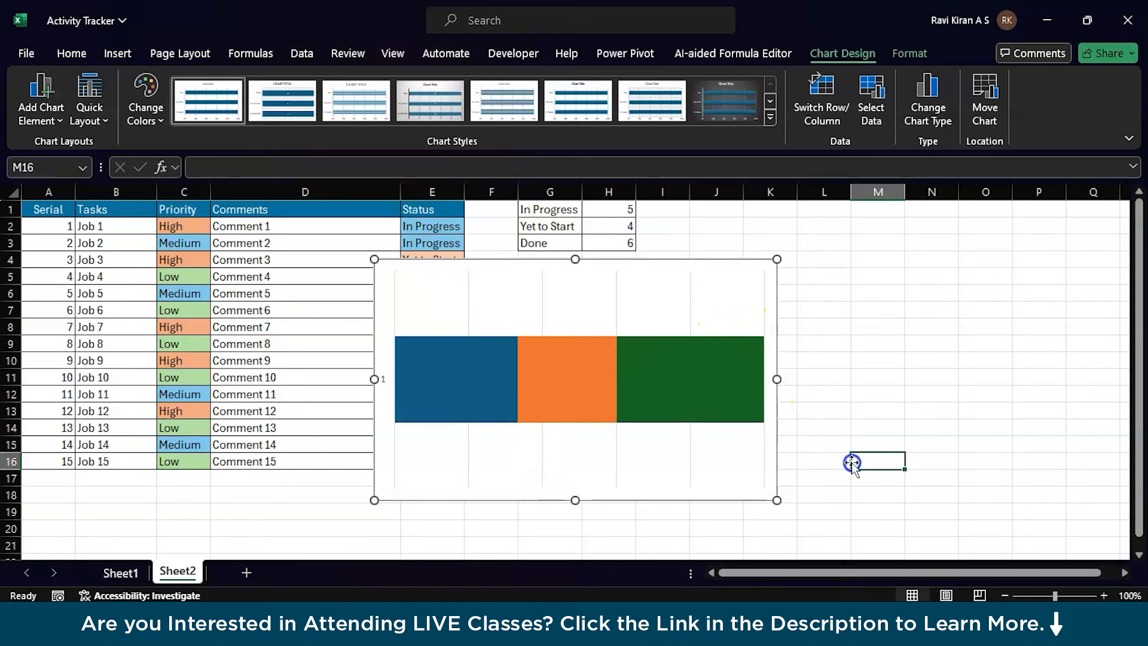
Reduce the chart's height to a flat strip by lowering its upper edge to about row 12
left_click(595, 294)
left_click_drag(575, 263, 576, 398)
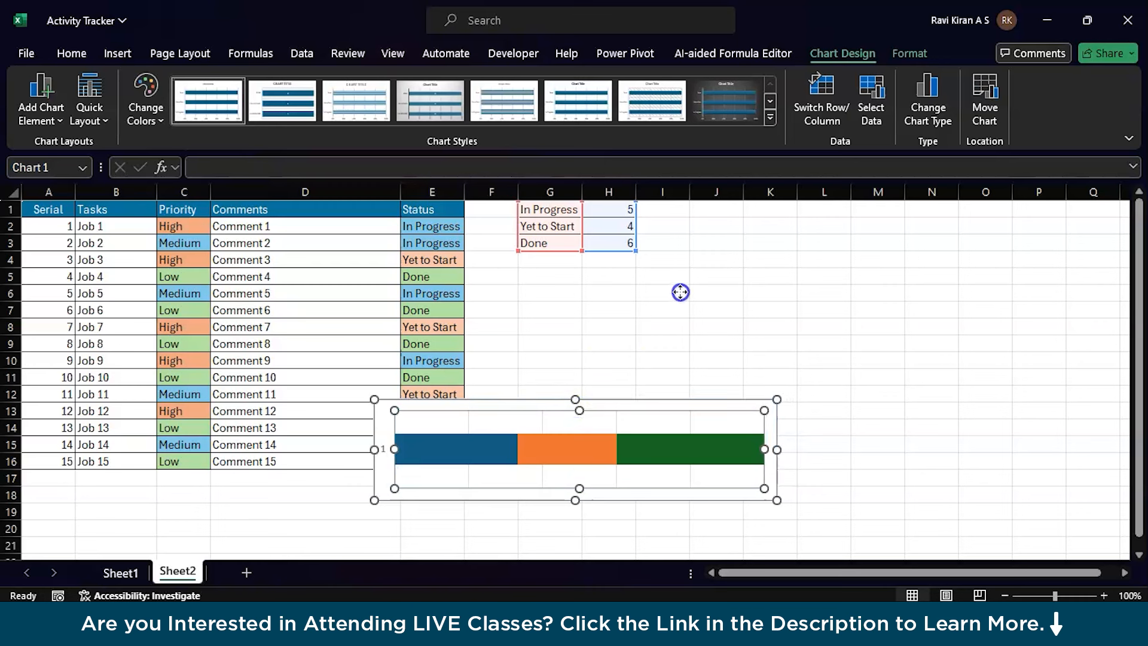
left_click_drag(680, 292, 681, 293)
key("ctrl+z")
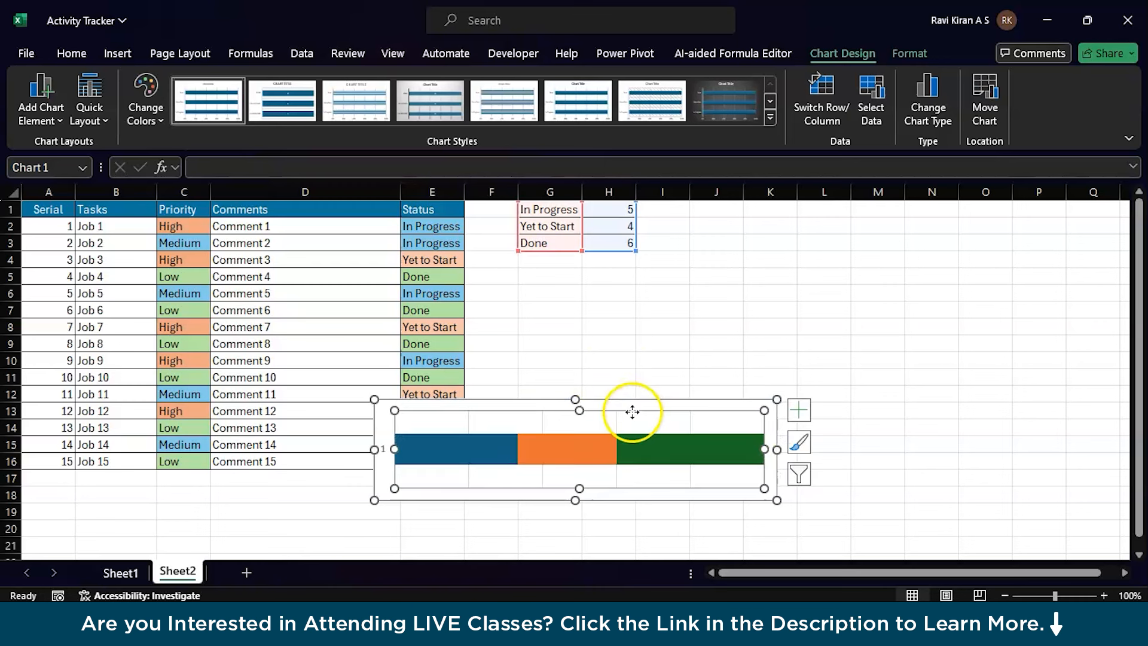
left_click(739, 315)
left_click(677, 418)
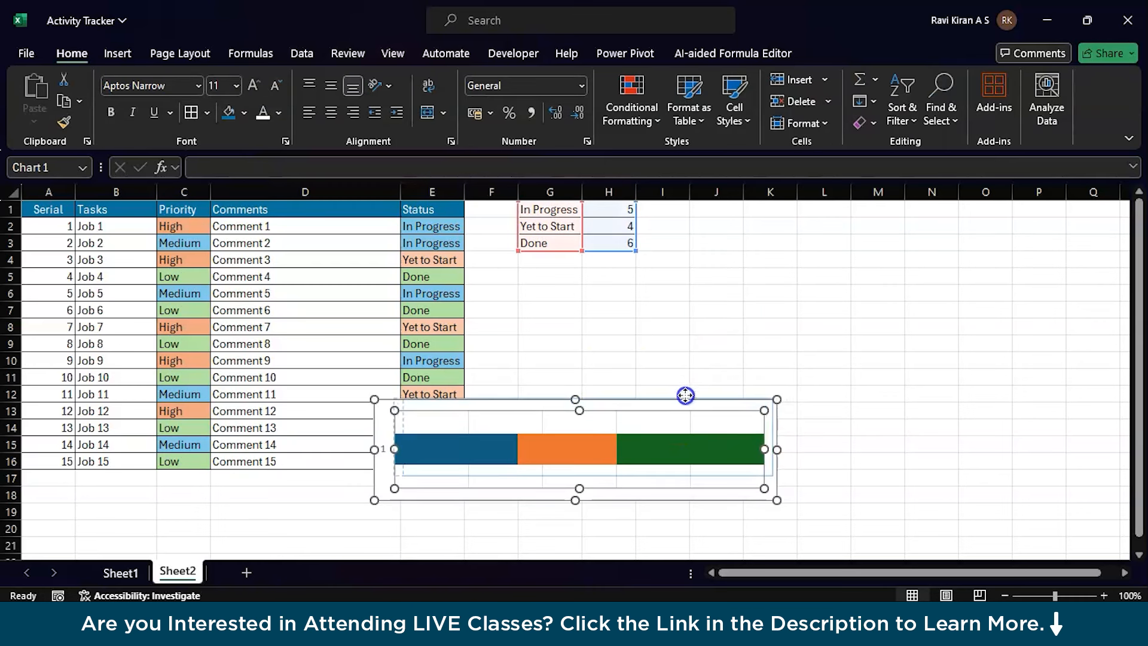
left_click(733, 357)
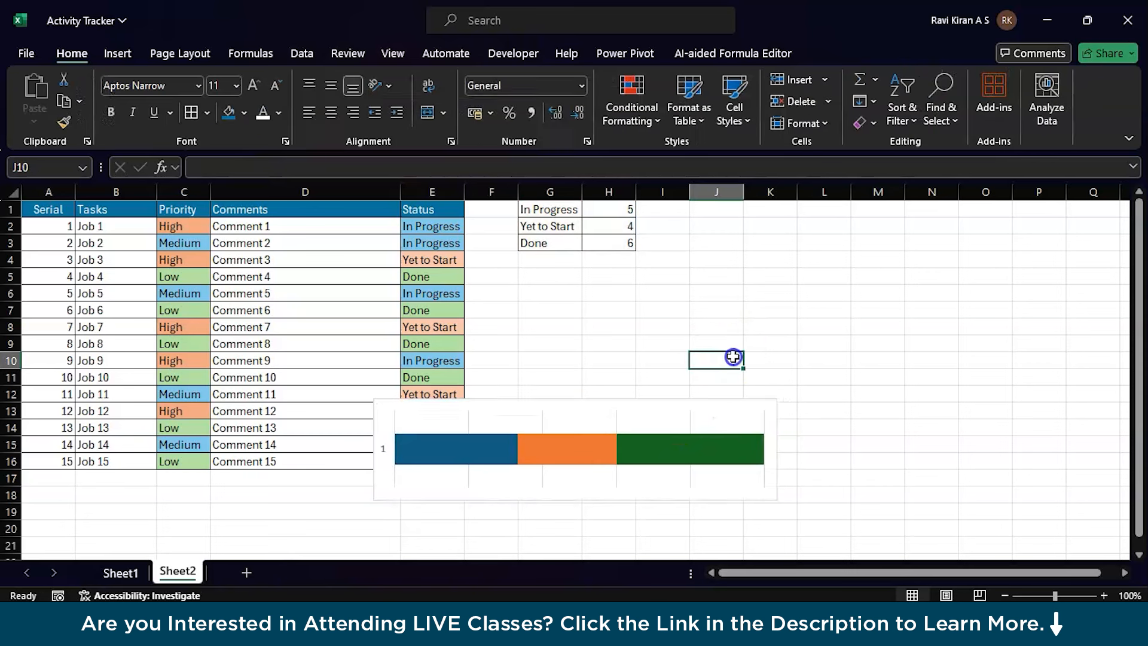
Move the chart directly below the status count table, starting at column G, and delete its vertical axis label
left_click_drag(723, 400, 867, 263)
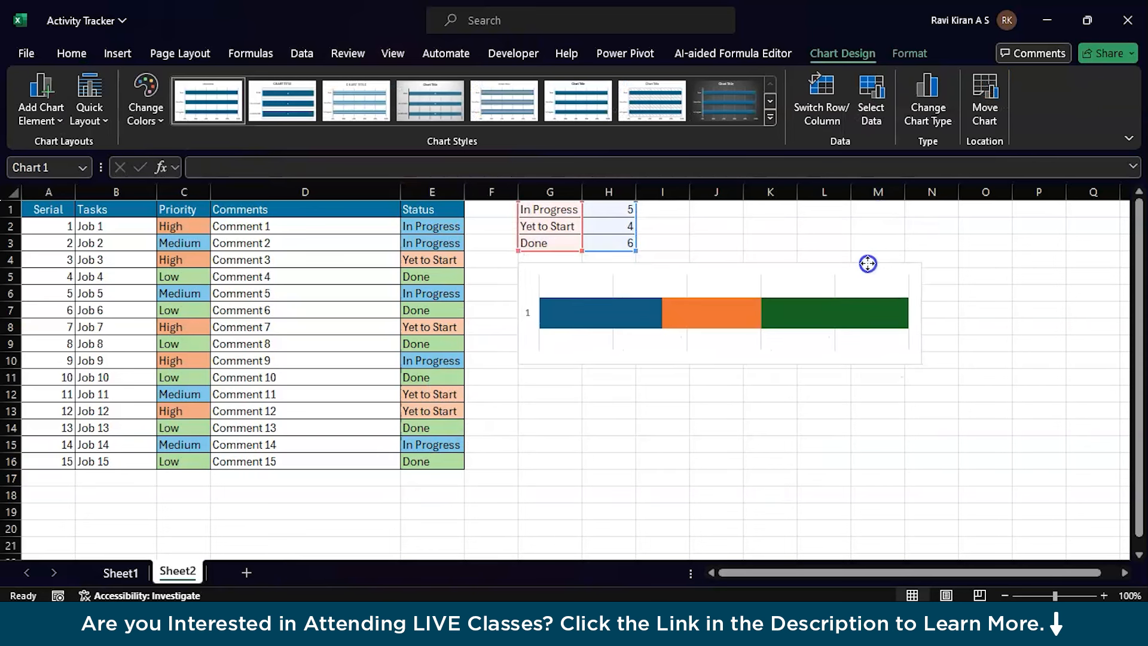
left_click(987, 373)
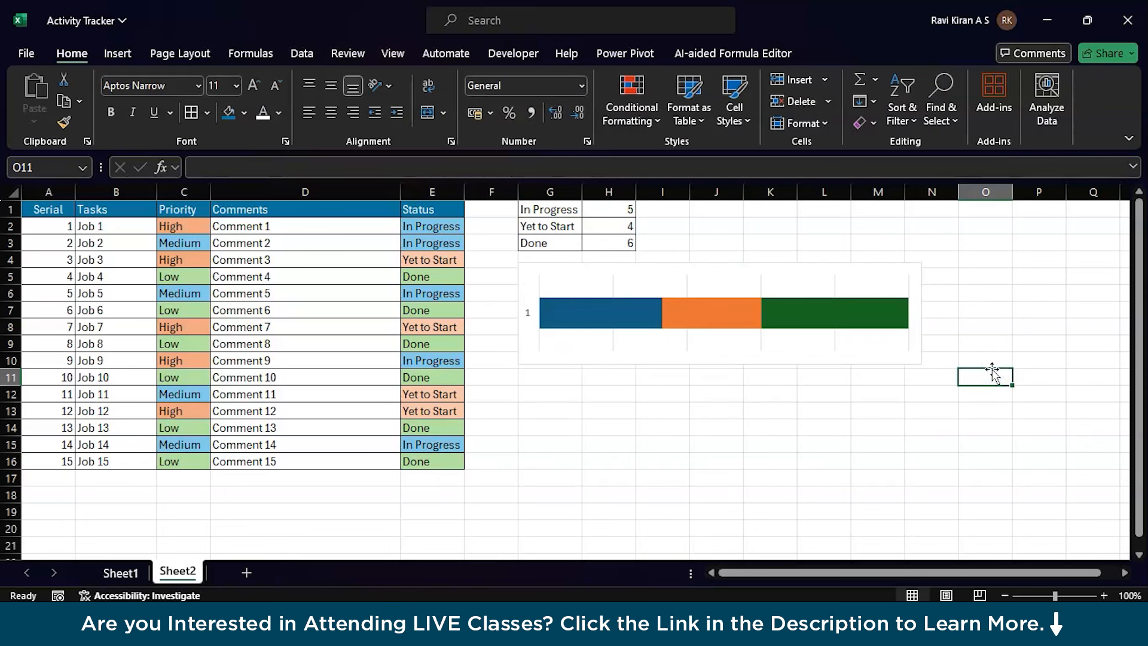
left_click(529, 313)
key("Delete")
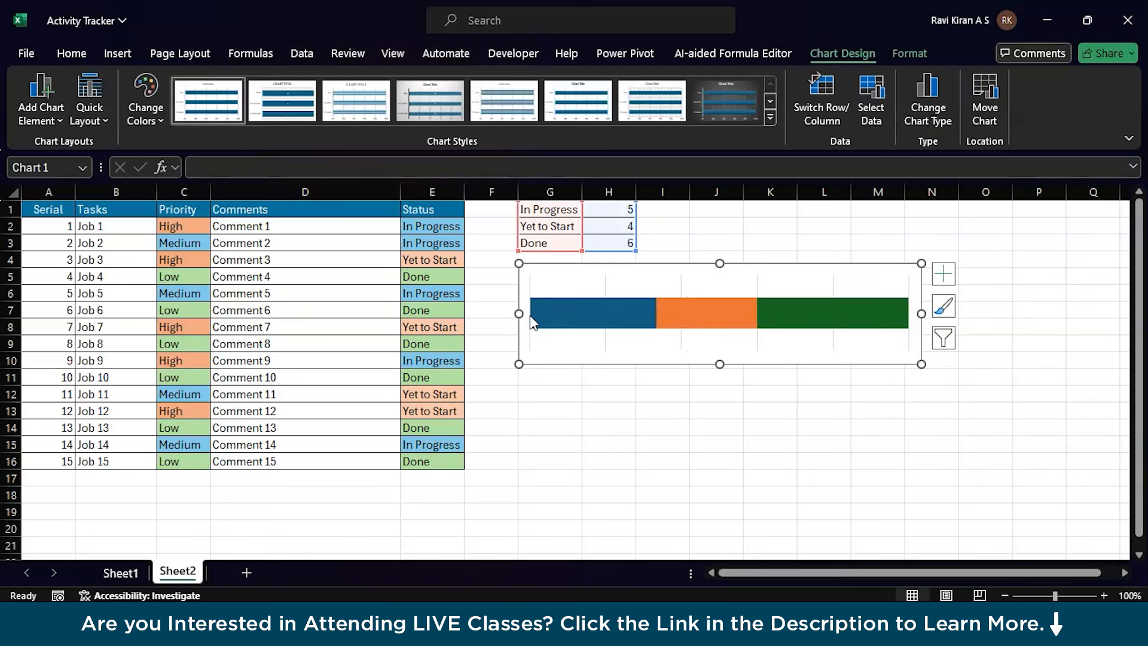
left_click(501, 318)
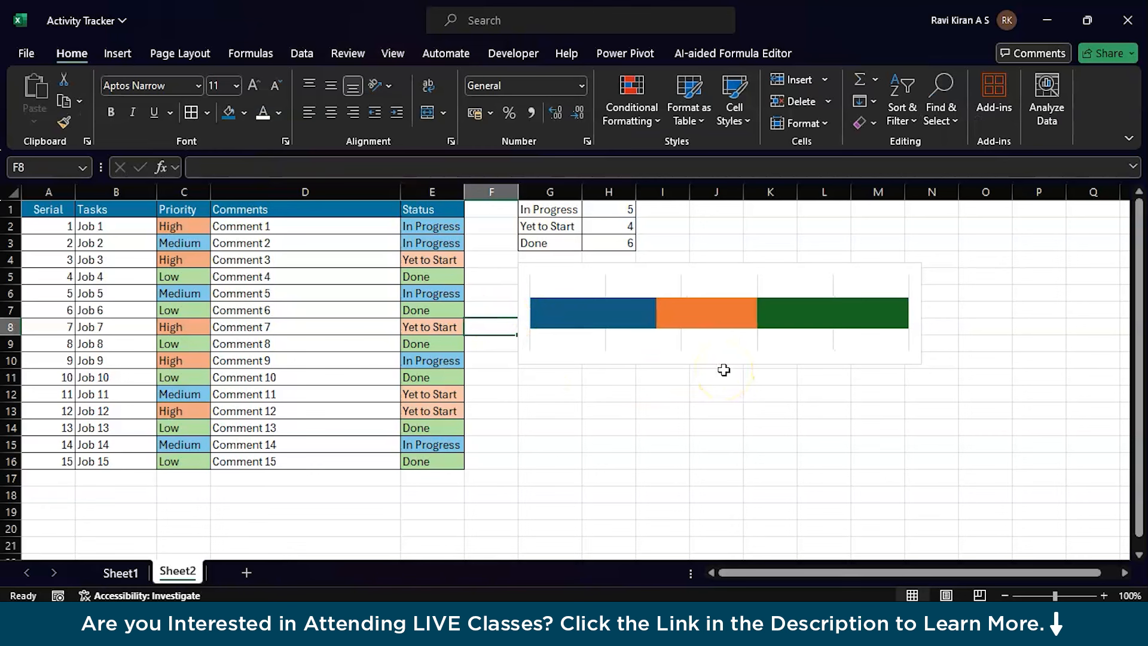
Change the status of Job 3 in E4 to Done
left_click(412, 263)
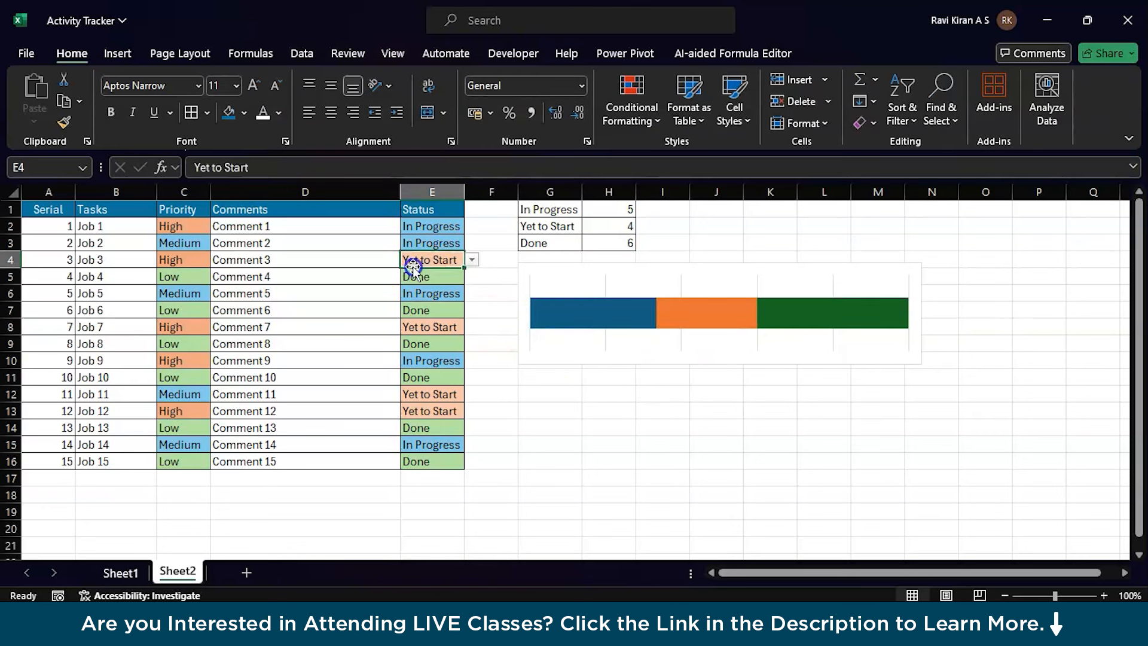
left_click(470, 261)
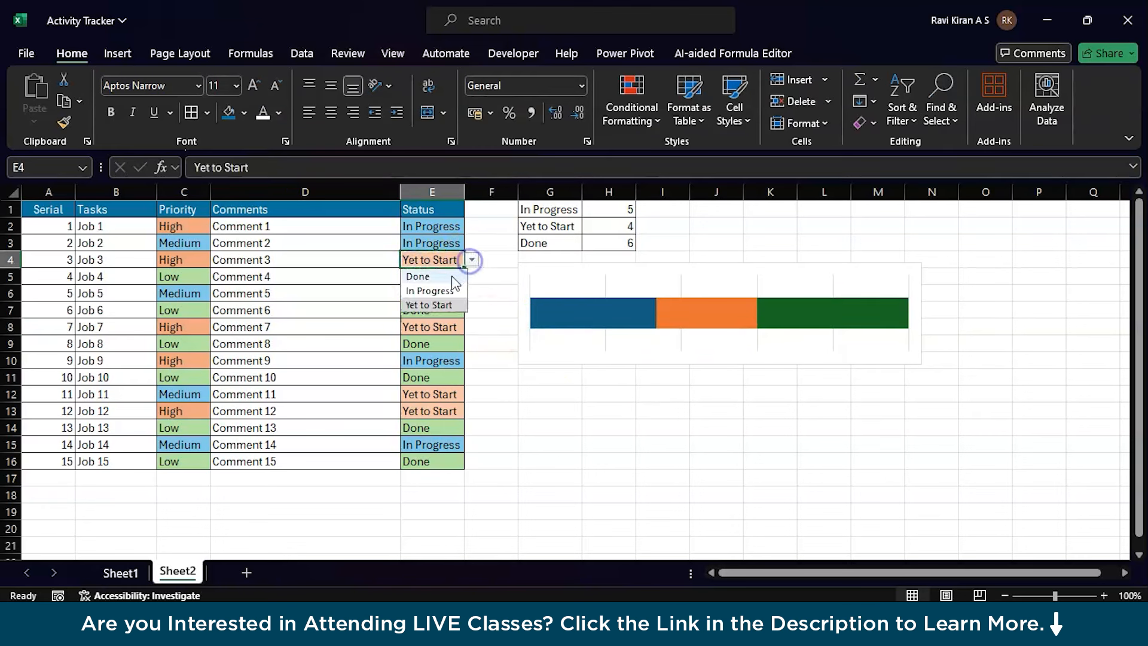
left_click(448, 276)
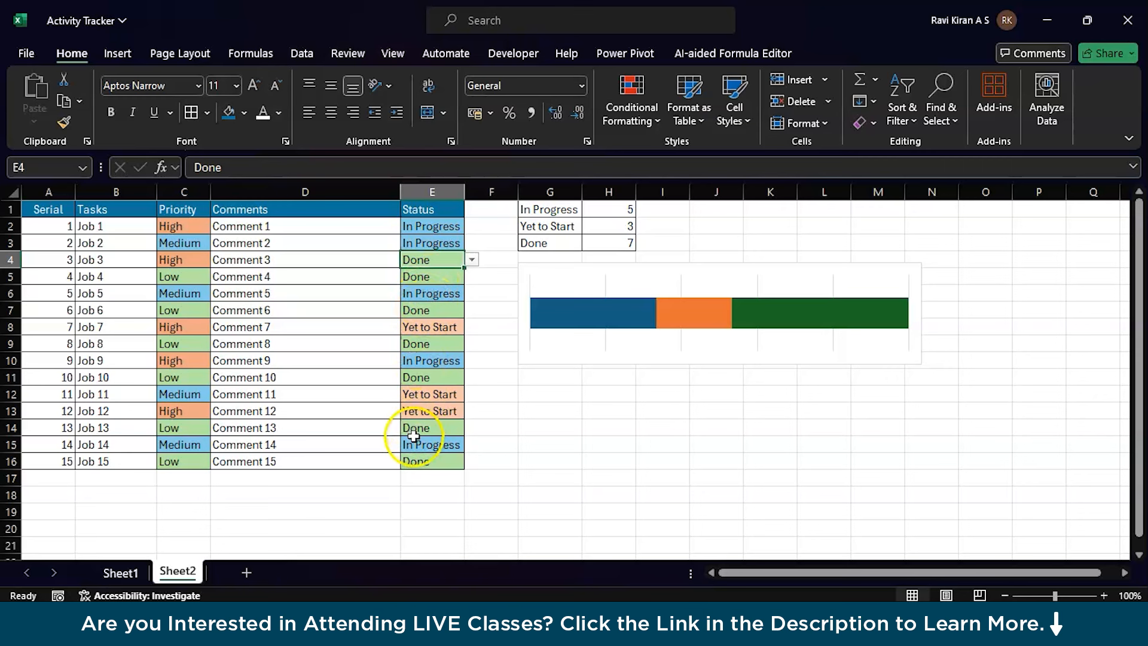
Select the Status cell of Job 15, E16
left_click(422, 472)
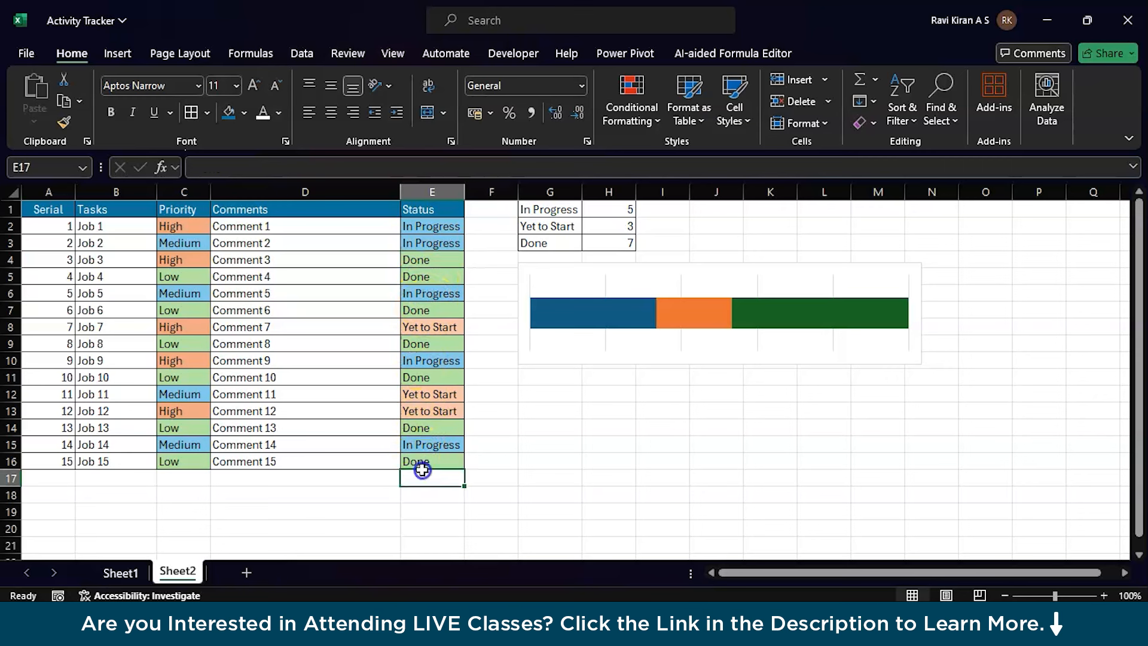
left_click(443, 462)
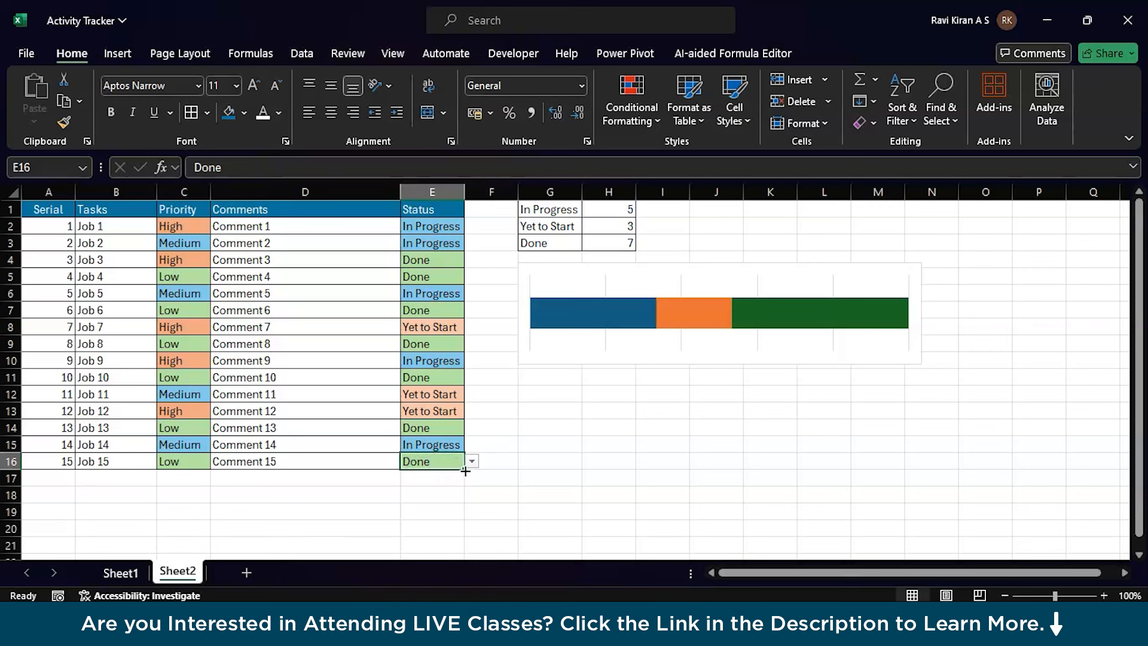